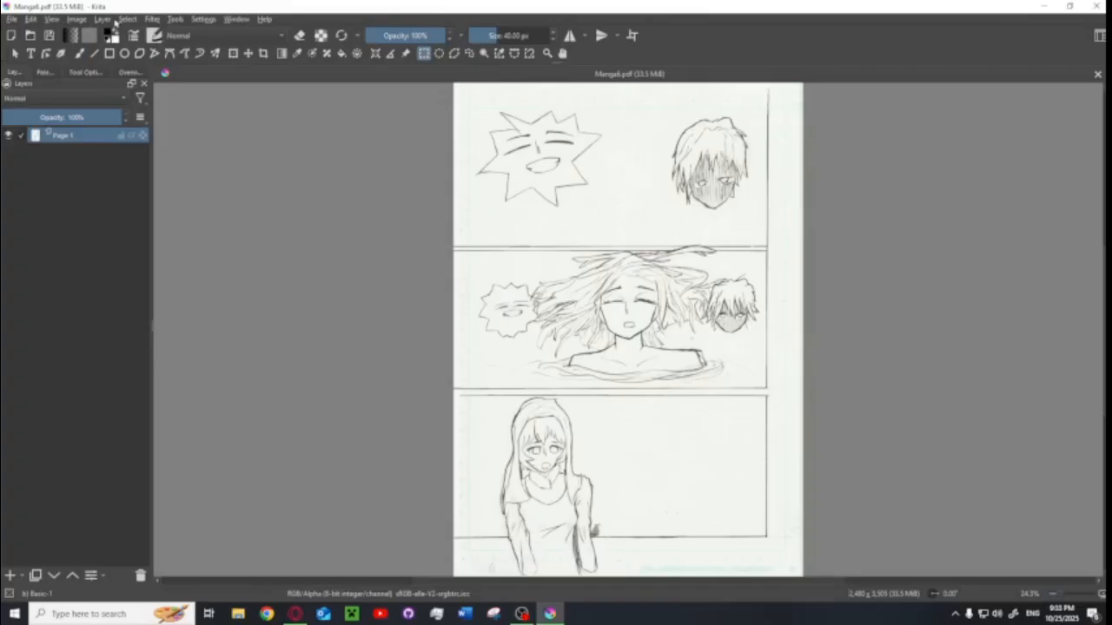
left_click(152, 19)
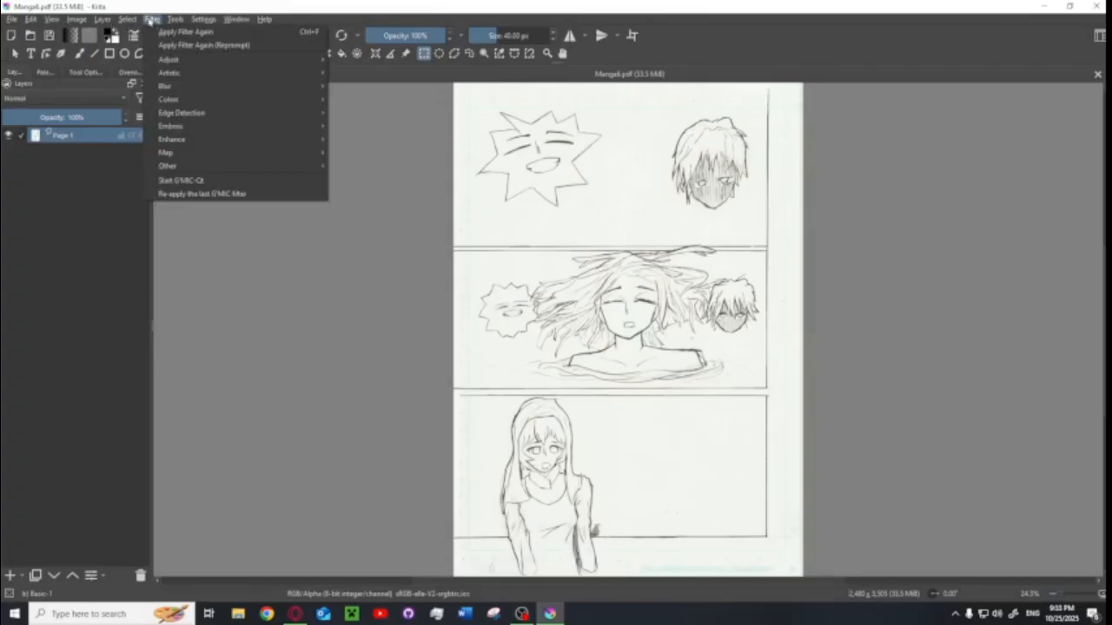
mouse_move(183, 59)
left_click(380, 191)
left_click(341, 185)
Try an adjustment filter on the scanned page layer and check the line art up close.
left_click(152, 19)
left_click(384, 151)
left_click(149, 225)
left_click(271, 467)
scroll(590, 274, "up", 1)
left_click(152, 19)
left_click(828, 326)
scroll(789, 341, "up", 8)
scroll(550, 257, "down", 3)
left_click(88, 73)
scroll(589, 264, "up", 3)
Try a second adjustment filter on the pencil lines, tune its settings against the zoomed preview, and undo it.
left_click(152, 19)
mouse_move(193, 62)
left_click(357, 179)
left_click(83, 227)
left_click(83, 228)
scroll(629, 310, "down", 4)
mouse_move(302, 336)
left_mouse_down()
mouse_move(325, 337)
mouse_move(283, 335)
left_mouse_up()
scroll(579, 275, "up", 4)
scroll(605, 273, "down", 8)
scroll(690, 265, "up", 4)
scroll(690, 265, "down", 4)
scroll(615, 273, "up", 3)
left_click(271, 467)
key("ctrl+z")
Try the Color Adjustment filter on the page, working on the Lightness channel's curve.
left_click(156, 20)
mouse_move(200, 60)
left_click(374, 193)
scroll(383, 220, "up", 2)
left_click(89, 208)
left_click(85, 224)
left_click(98, 231)
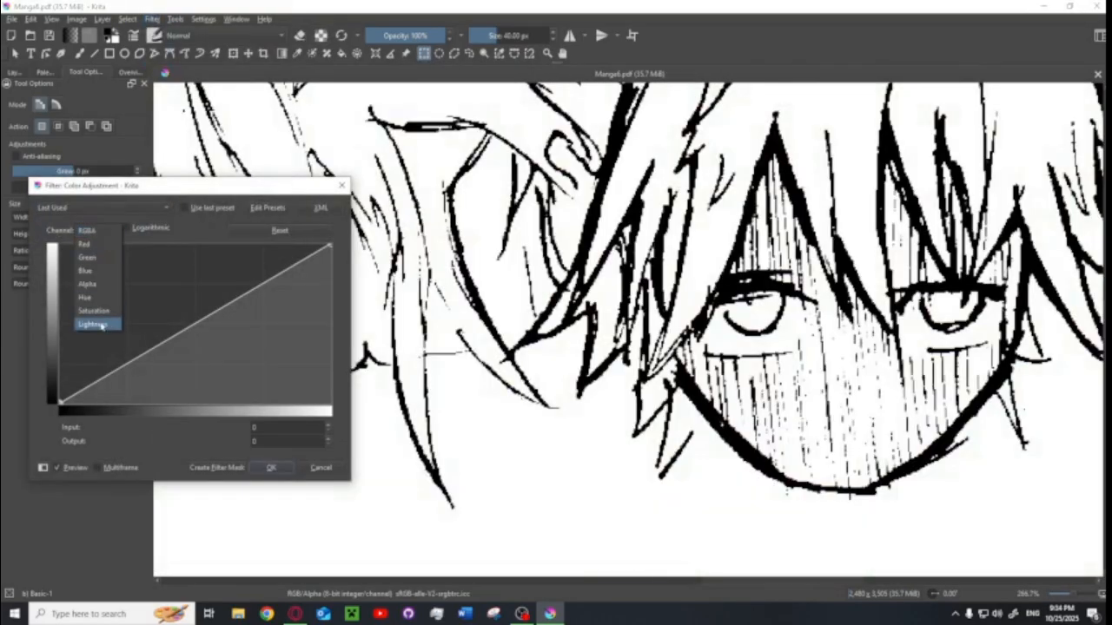
left_click(97, 325)
scroll(821, 354, "up", 2)
Load the Manga preset and shift the Lightness curve's vertical step to an input of about 88.
left_click(96, 209)
left_click(85, 222)
scroll(686, 373, "up", 2)
left_click(98, 231)
left_click(98, 325)
left_click_drag(264, 246, 283, 244)
left_click_drag(263, 403, 282, 404)
left_click_drag(282, 245, 300, 244)
left_click_drag(282, 403, 301, 402)
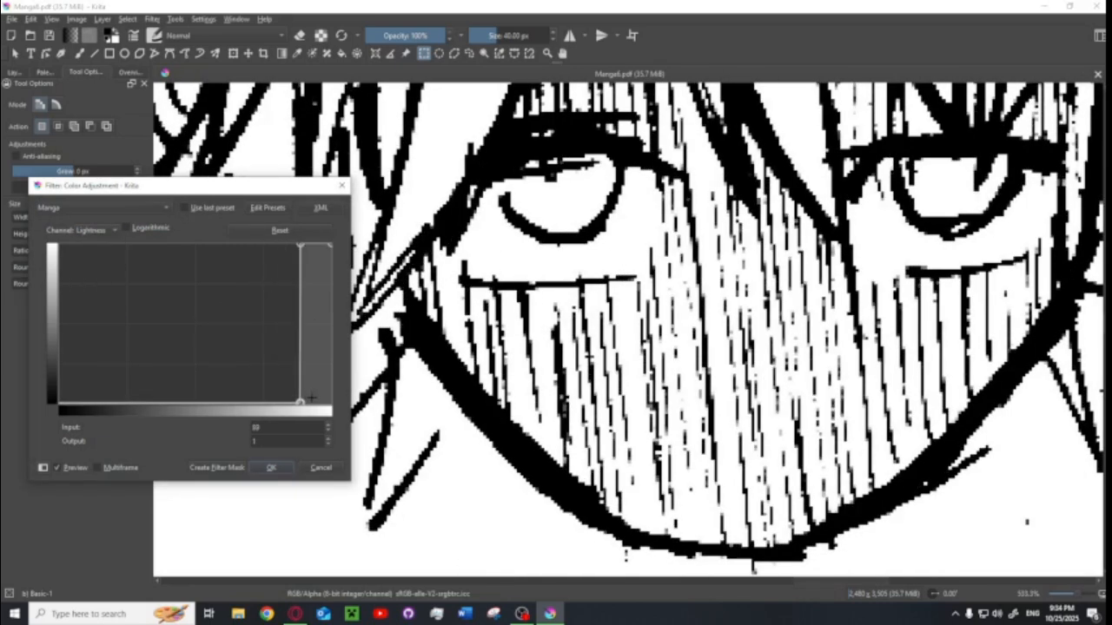
Examine the hatched face's line quality in the Color Adjustment preview and cancel the filter.
scroll(612, 278, "down", 7)
scroll(847, 261, "up", 3)
scroll(686, 370, "down", 3)
left_click_drag(686, 370, 908, 490)
scroll(994, 471, "up", 6)
left_click_drag(998, 472, 998, 323)
scroll(669, 417, "up", 3)
scroll(669, 416, "down", 6)
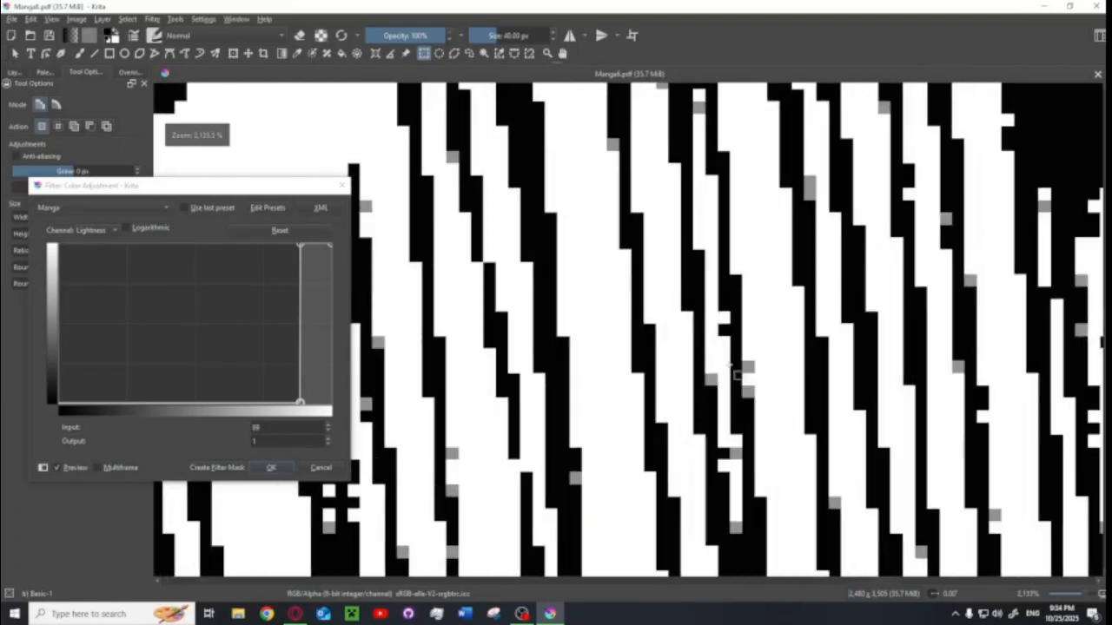
left_click(341, 185)
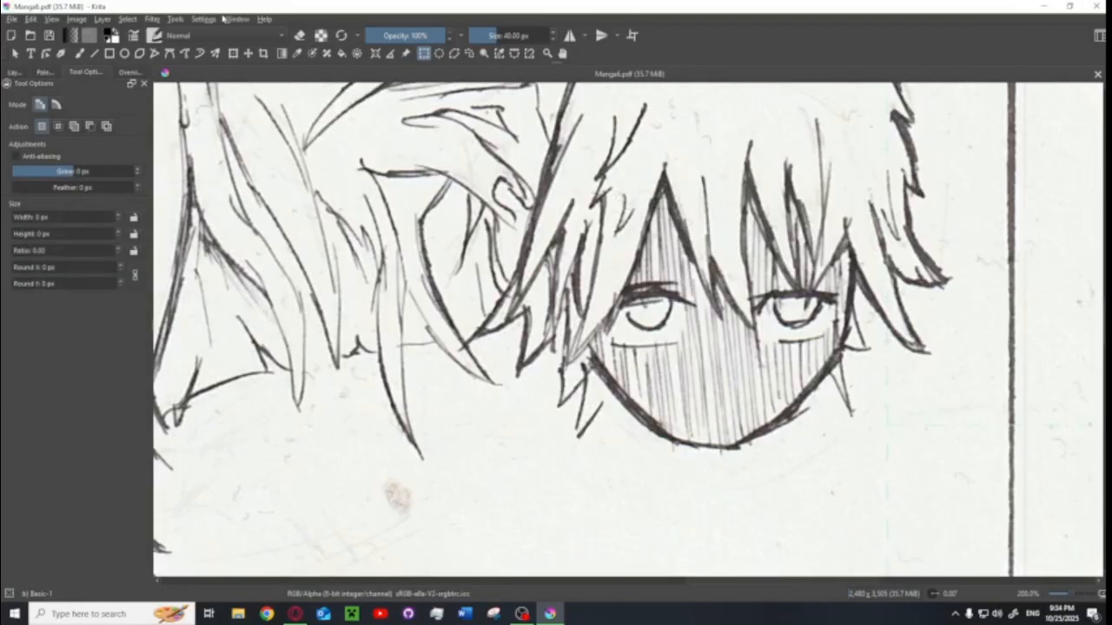
Apply the Levels filter to turn the pencil scan into high-contrast black lines on white.
left_click(152, 18)
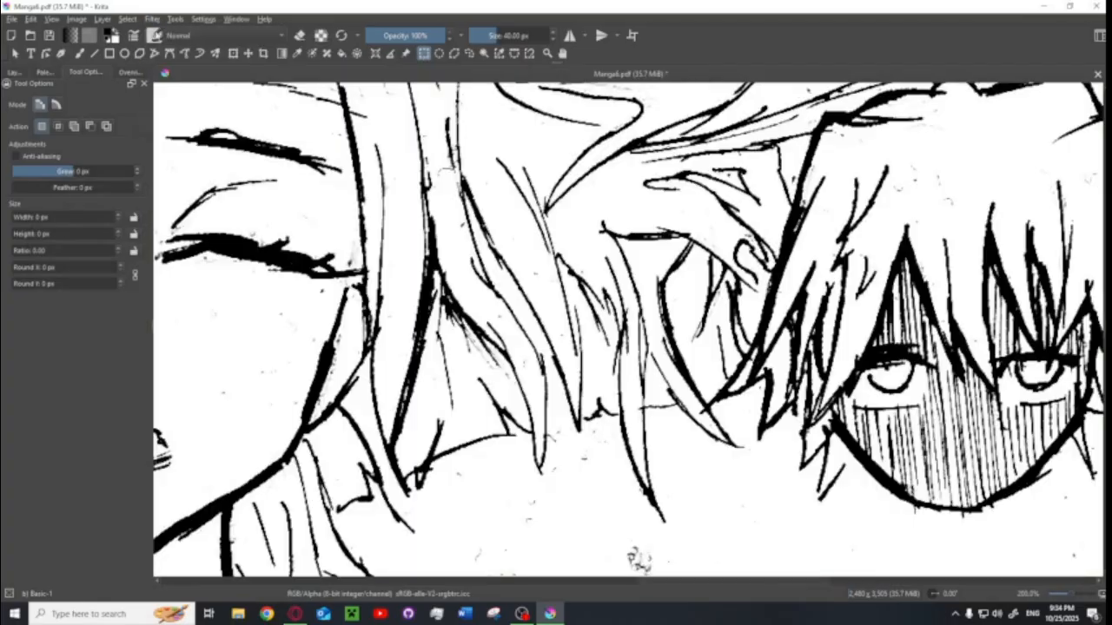
Try the Halftone filter on the page with its postprocessing hardness set to 100%.
left_click(152, 18)
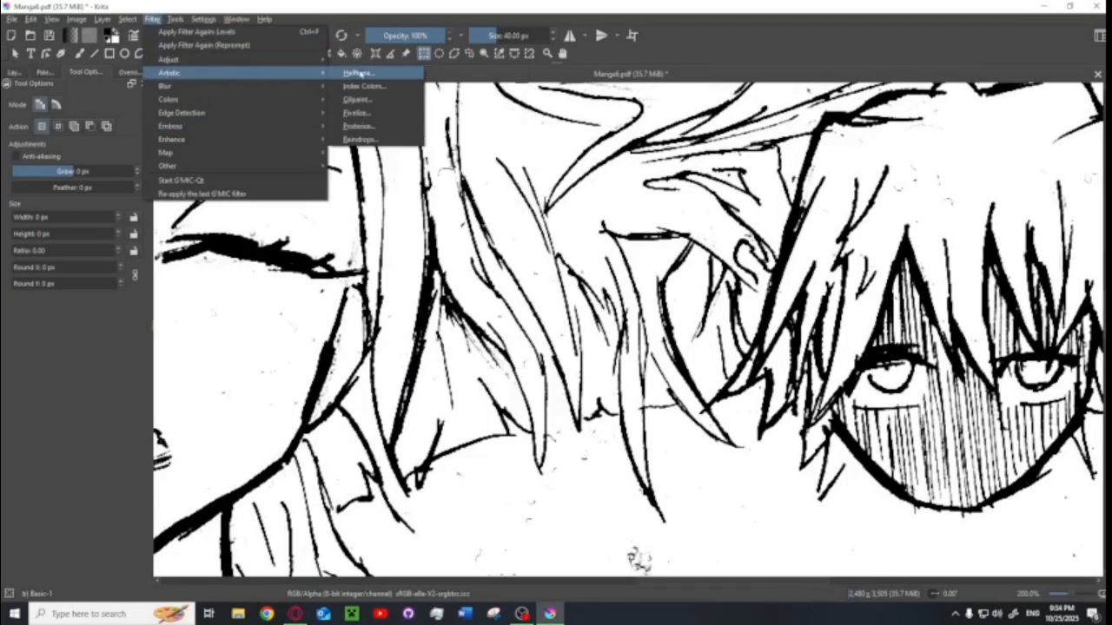
left_click(369, 73)
left_click_drag(927, 399, 544, 355)
scroll(544, 355, "up", 5)
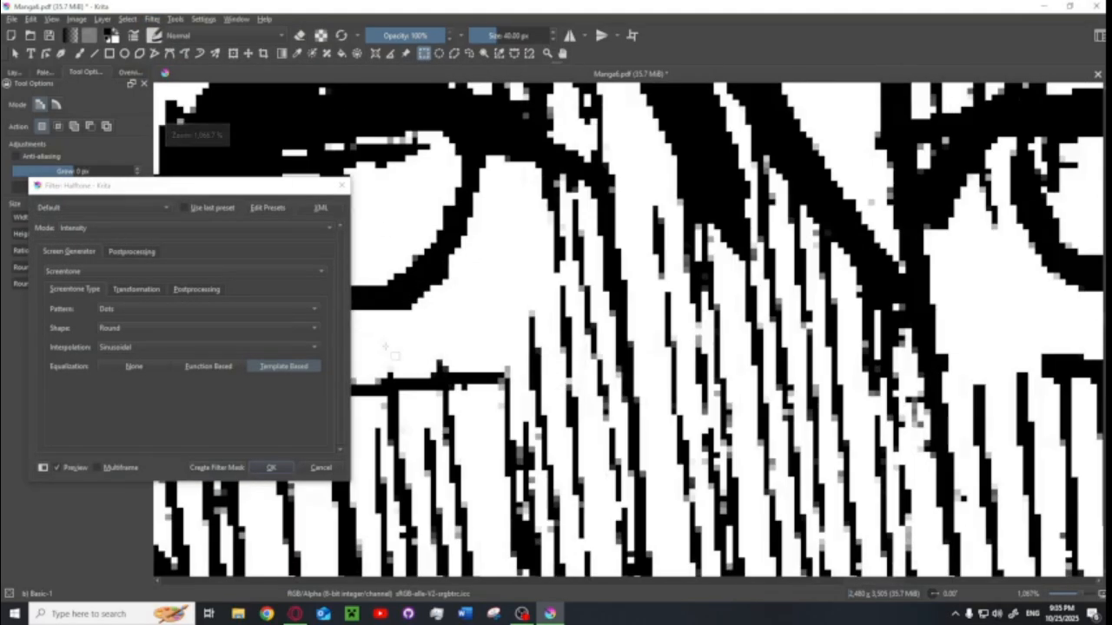
left_click(132, 252)
left_click_drag(279, 268, 458, 269)
Examine the Halftone preview of the line art across the page's three panels.
scroll(533, 371, "down", 10)
scroll(650, 382, "up", 5)
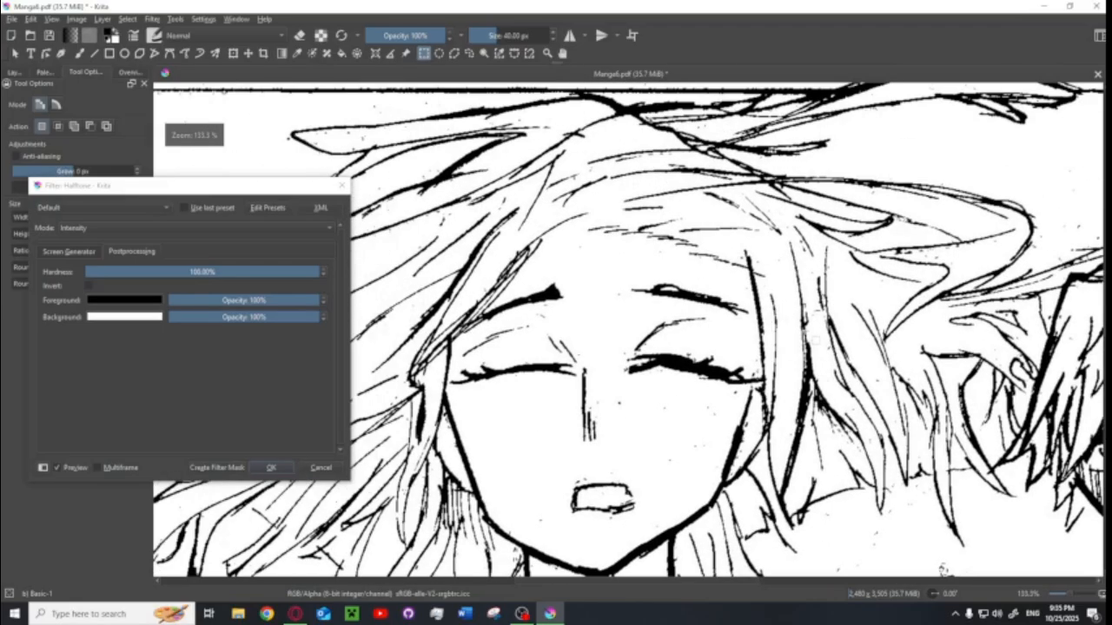
scroll(700, 314, "down", 3)
scroll(676, 303, "up", 1)
left_click_drag(675, 283, 674, 393)
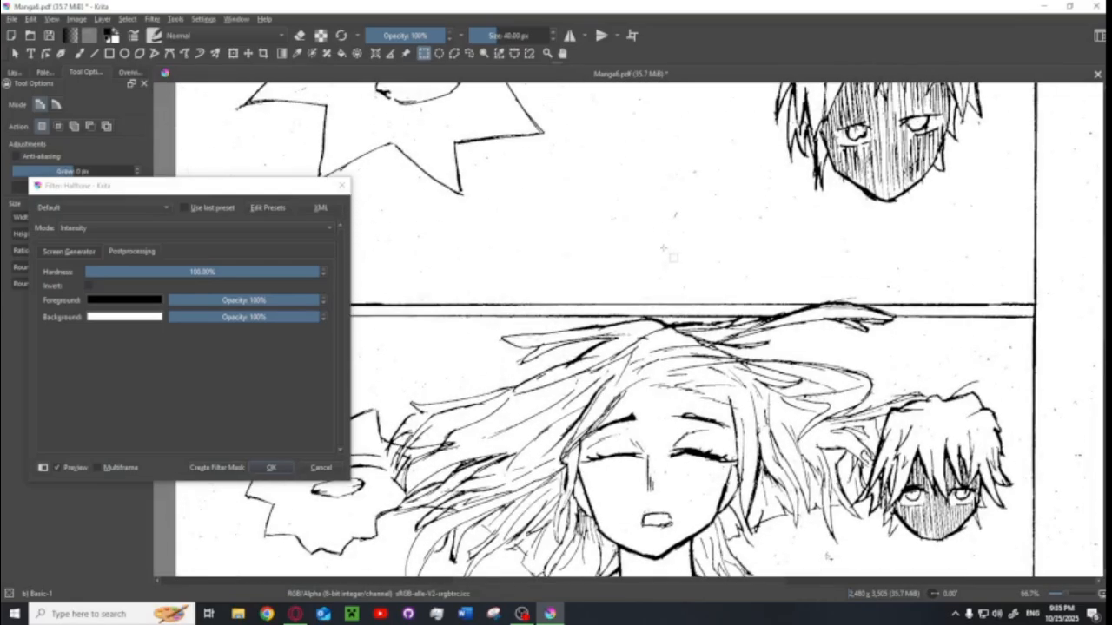
left_click_drag(661, 244, 651, 343)
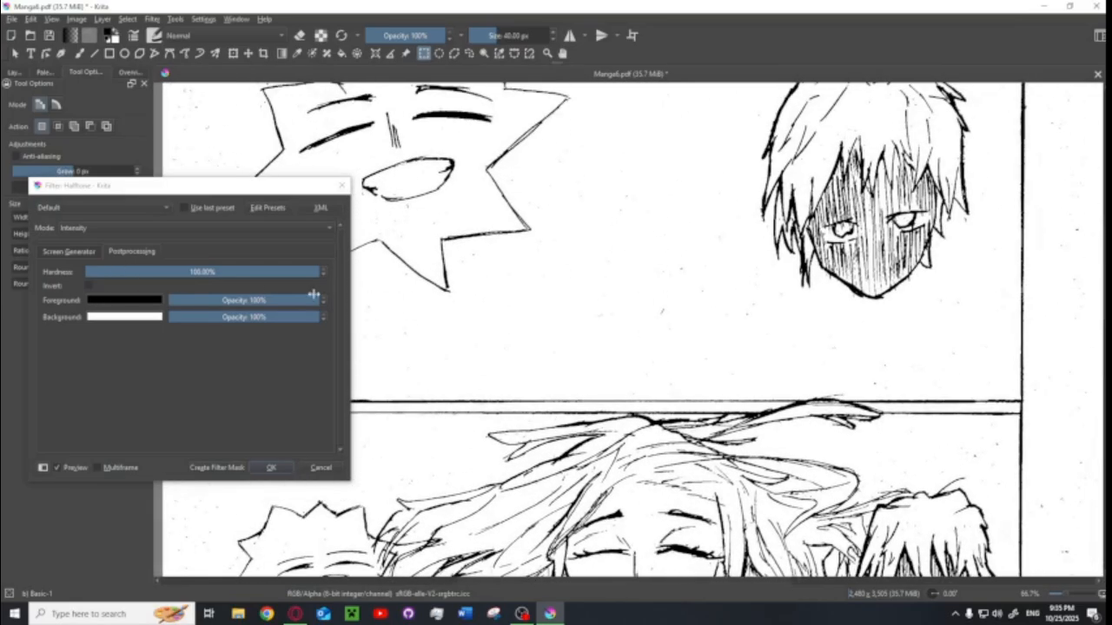
scroll(632, 335, "down", 3)
left_click_drag(637, 344, 644, 402)
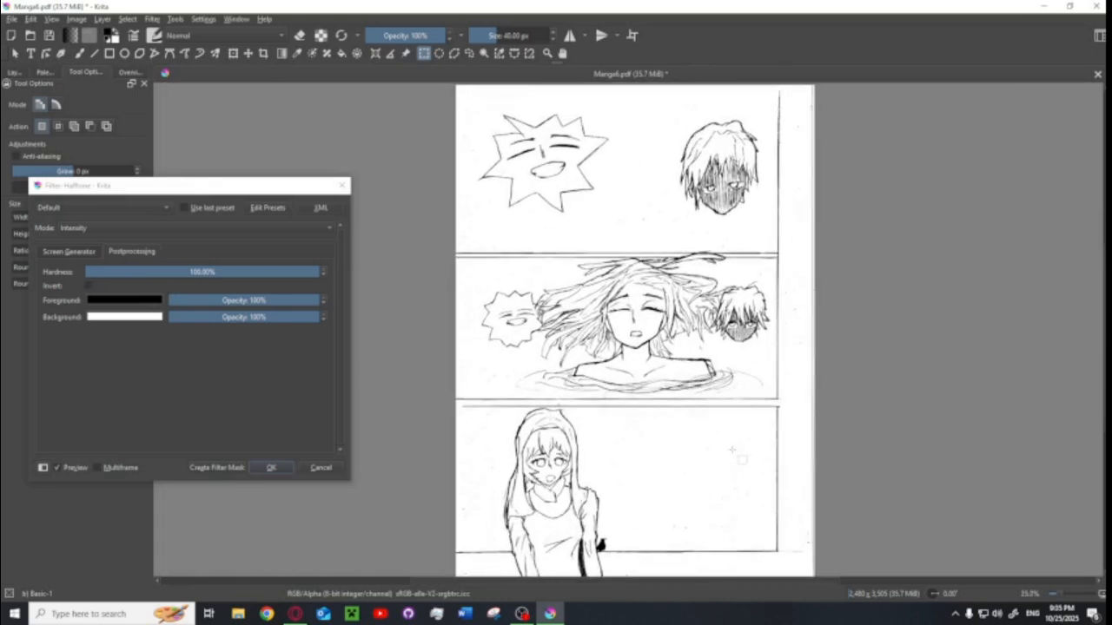
scroll(756, 366, "up", 5)
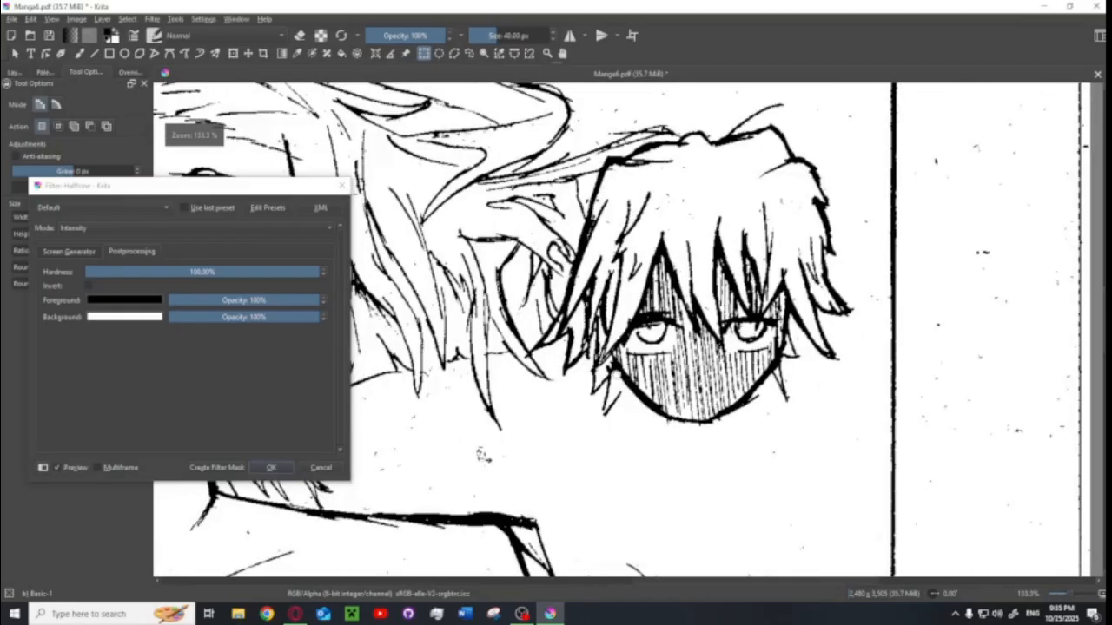
scroll(695, 398, "up", 2)
scroll(695, 398, "down", 5)
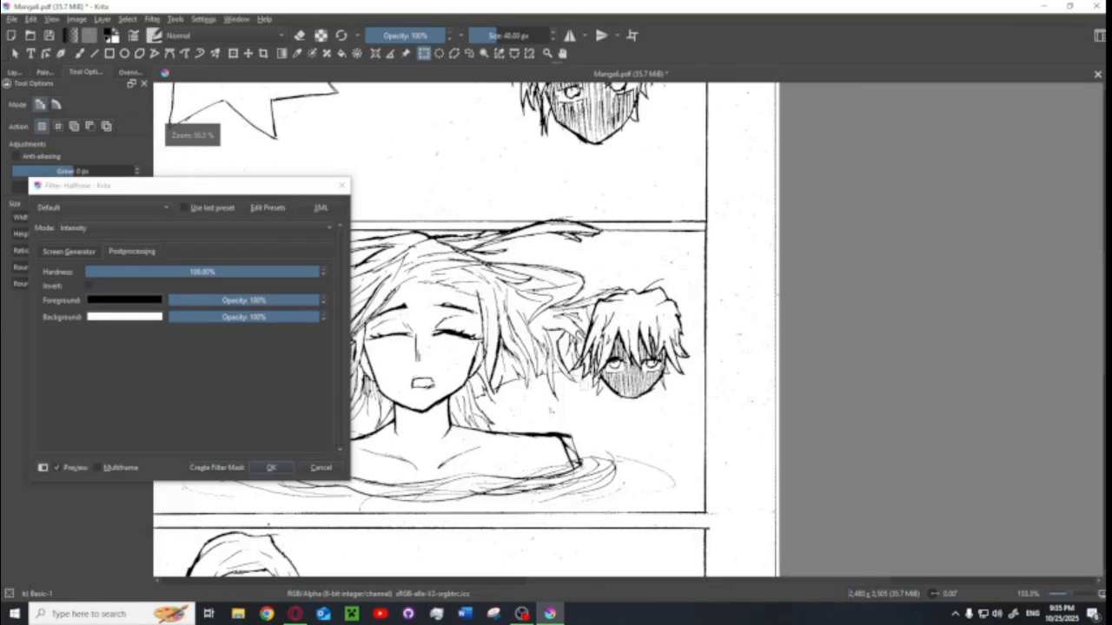
scroll(763, 304, "down", 2)
left_click_drag(619, 314, 649, 332)
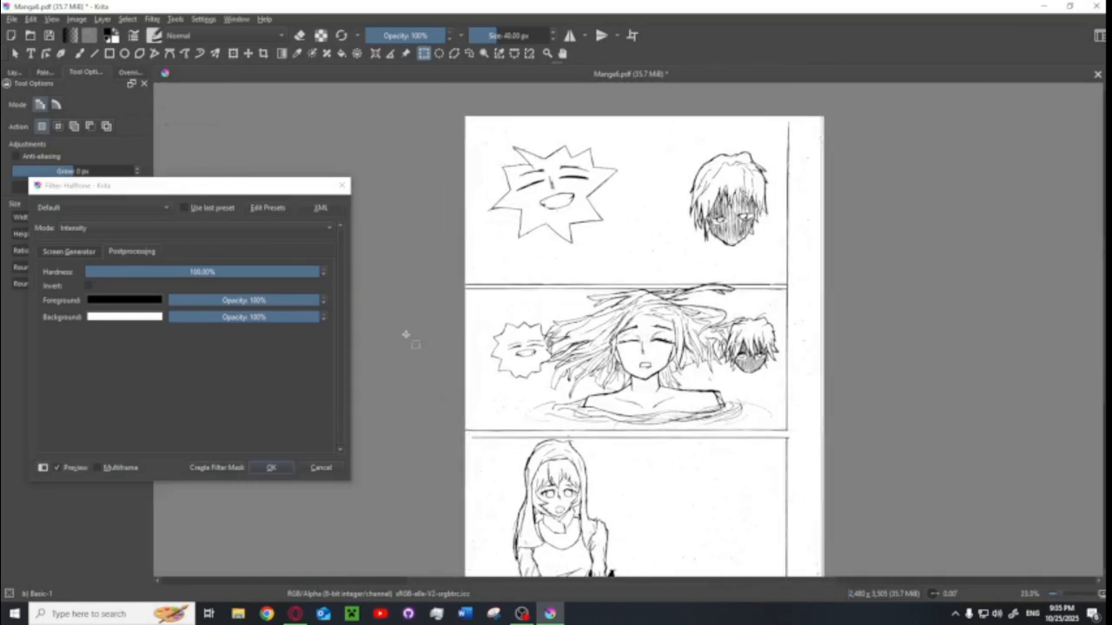
Try the Halftone filter with Invert enabled, compare it with the published manga pages in the browser, and undo it.
left_click(88, 286)
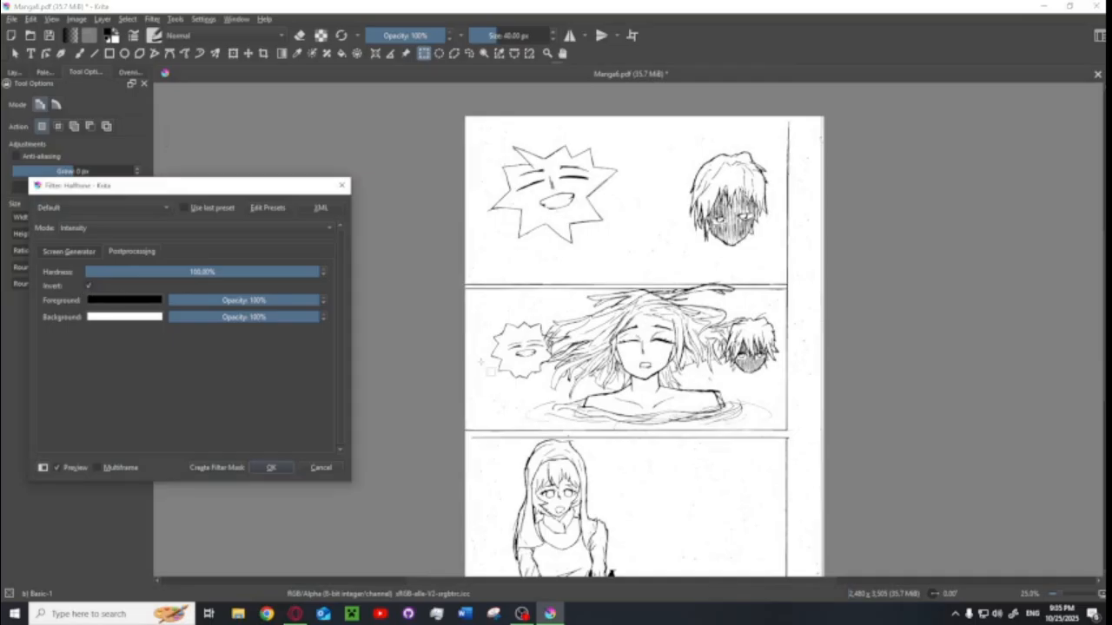
left_click(295, 614)
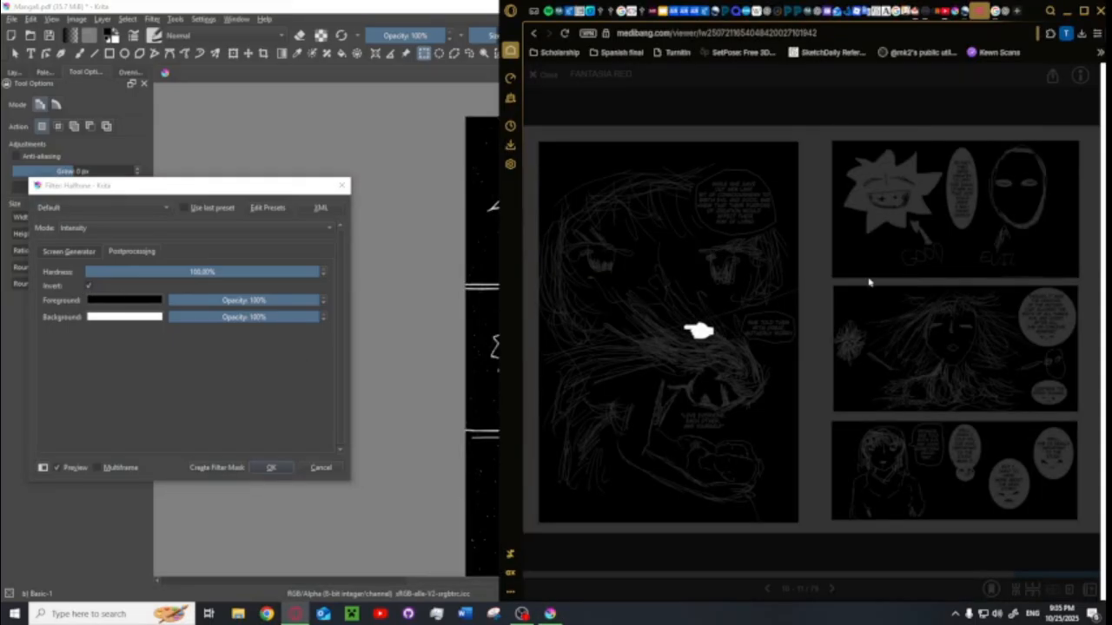
left_click(344, 5)
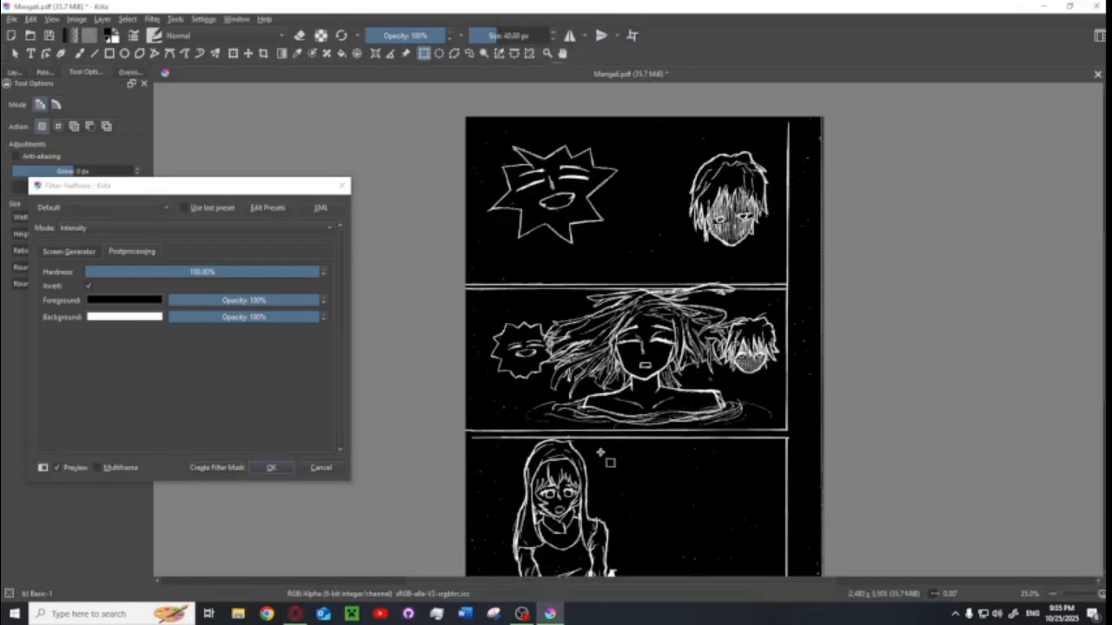
scroll(611, 395, "up", 1)
left_click_drag(726, 344, 668, 199)
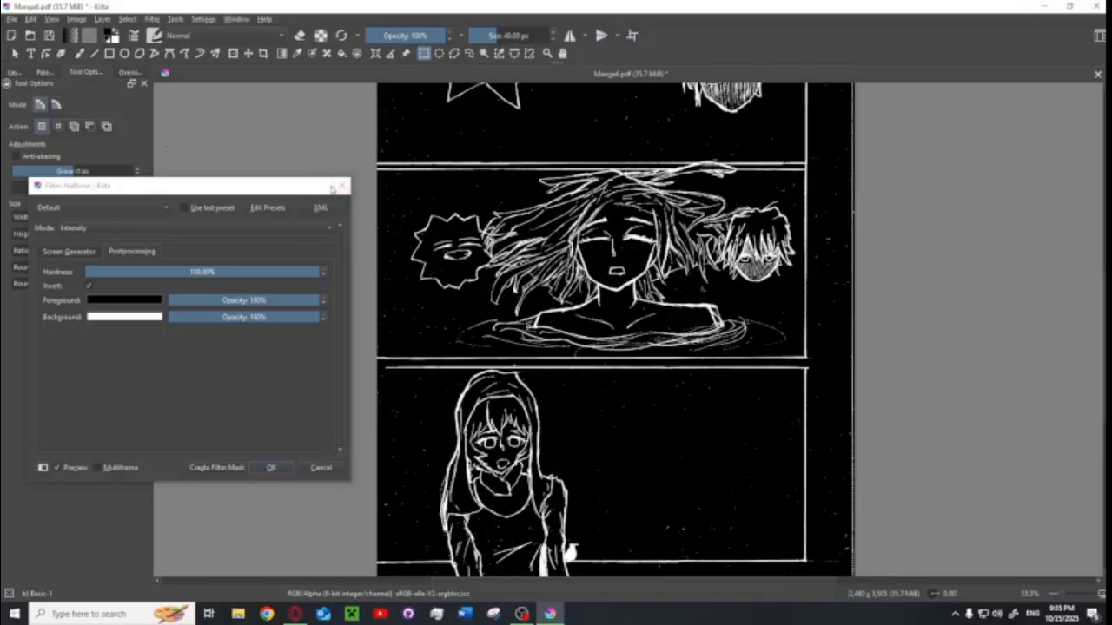
left_click(270, 467)
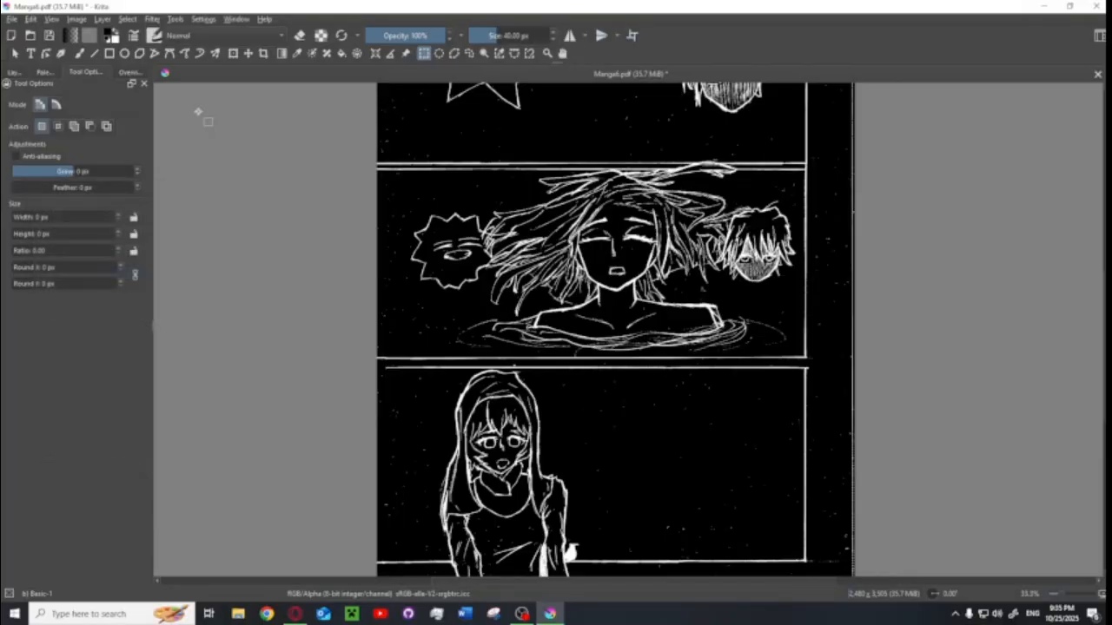
key("ctrl+z")
Invert the whole page layer's colors to get white lines on black.
left_click(153, 20)
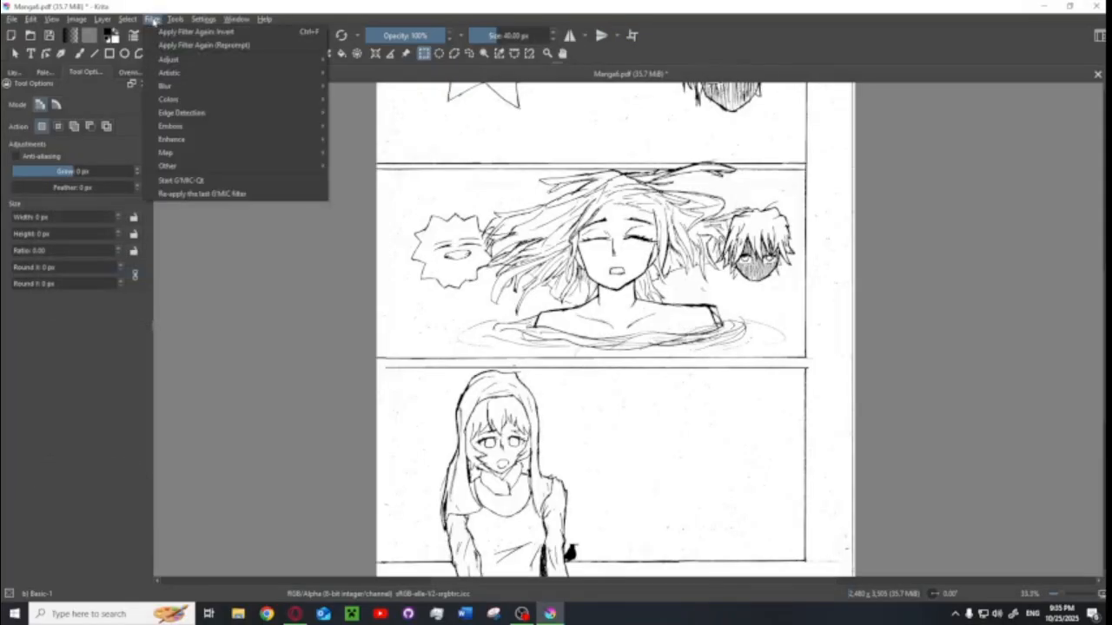
left_click(528, 307)
left_click(525, 308)
key("ctrl+i")
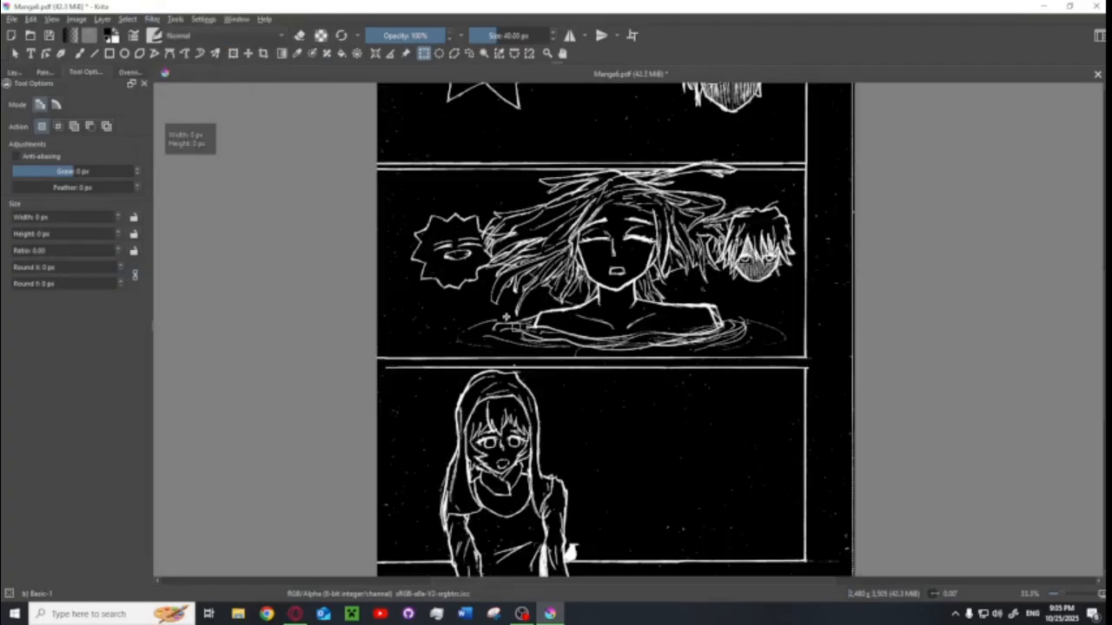
Select the page's right margin strip, about 522 by 1686 px, paint it black with a brush of about 190 px, and deselect.
scroll(566, 126, "up", 1)
left_click_drag(573, 122, 568, 261)
scroll(594, 257, "down", 2)
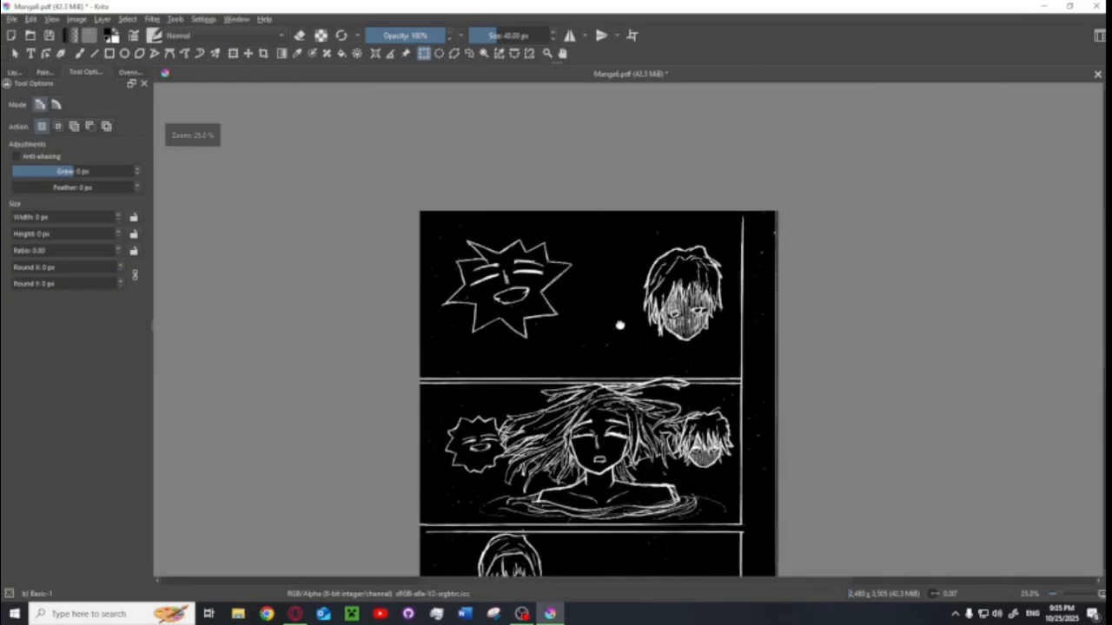
scroll(620, 322, "up", 2)
left_click_drag(707, 240, 800, 622)
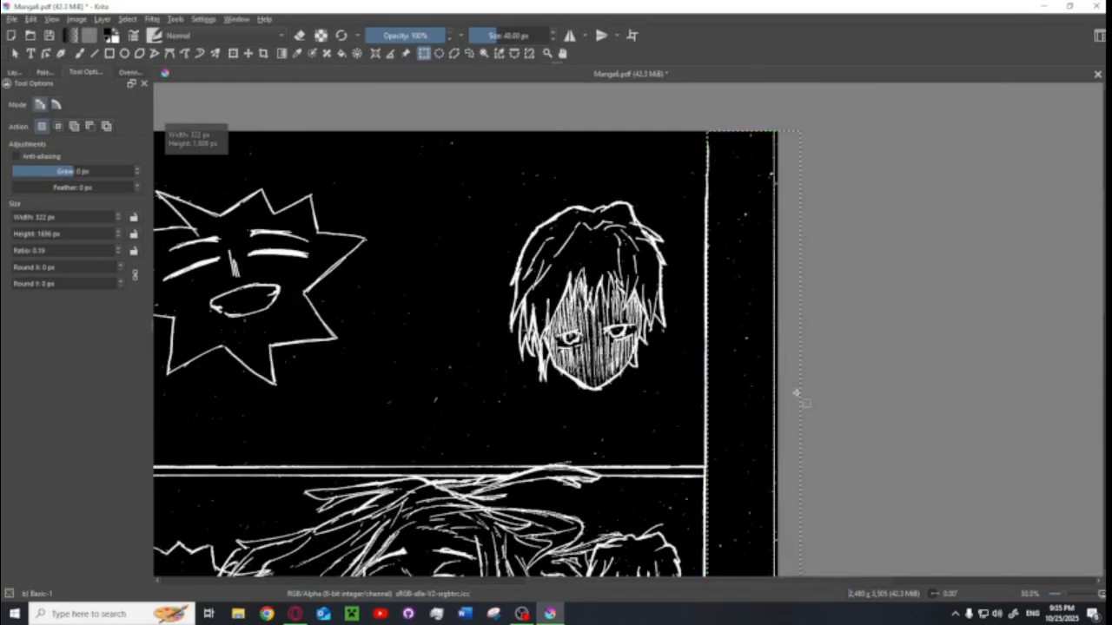
left_click_drag(659, 288, 636, 267)
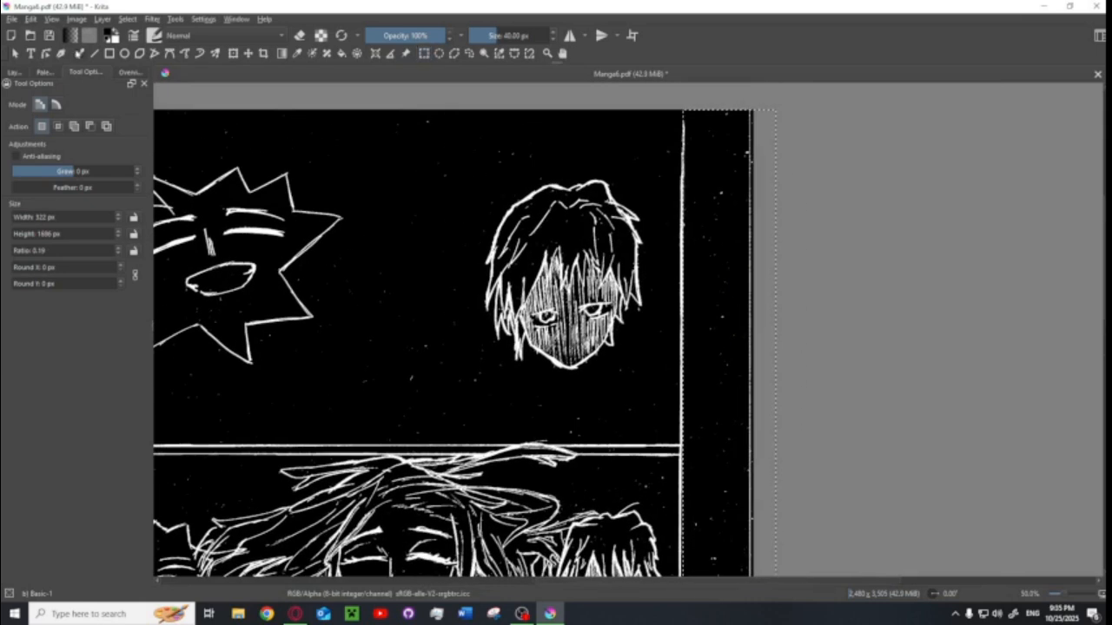
key("b")
mouse_move(747, 129)
left_mouse_down()
mouse_move(712, 246)
mouse_move(658, 251)
left_mouse_up()
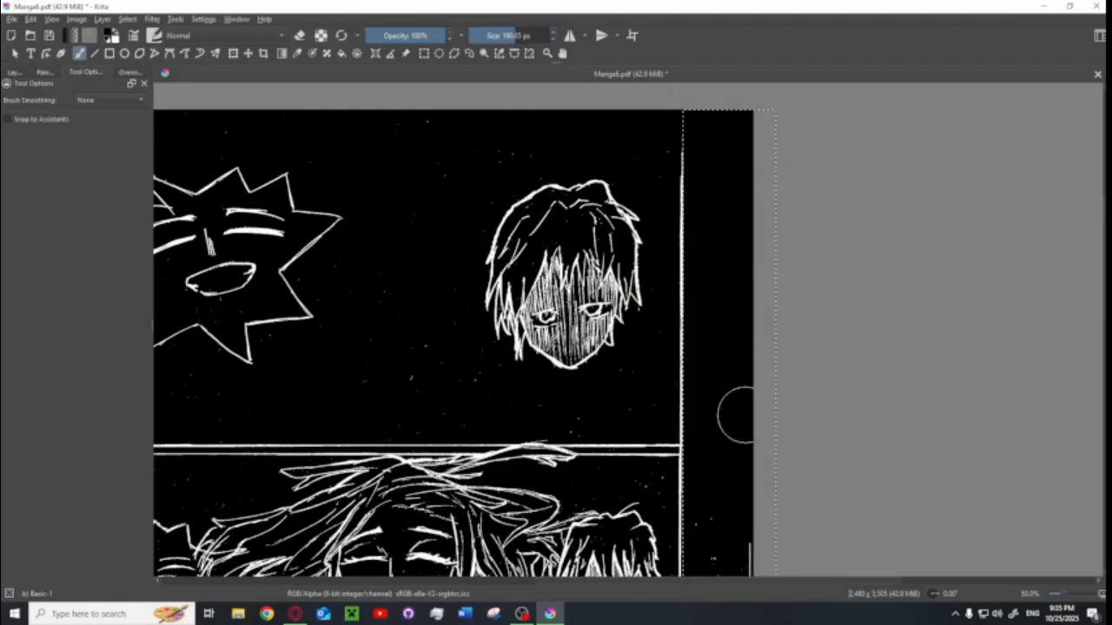
key("ctrl+shift+a")
Examine the inverted page's panels and margins for stray specks and leftover scan lines.
left_click_drag(474, 329, 689, 270)
scroll(693, 272, "down", 3)
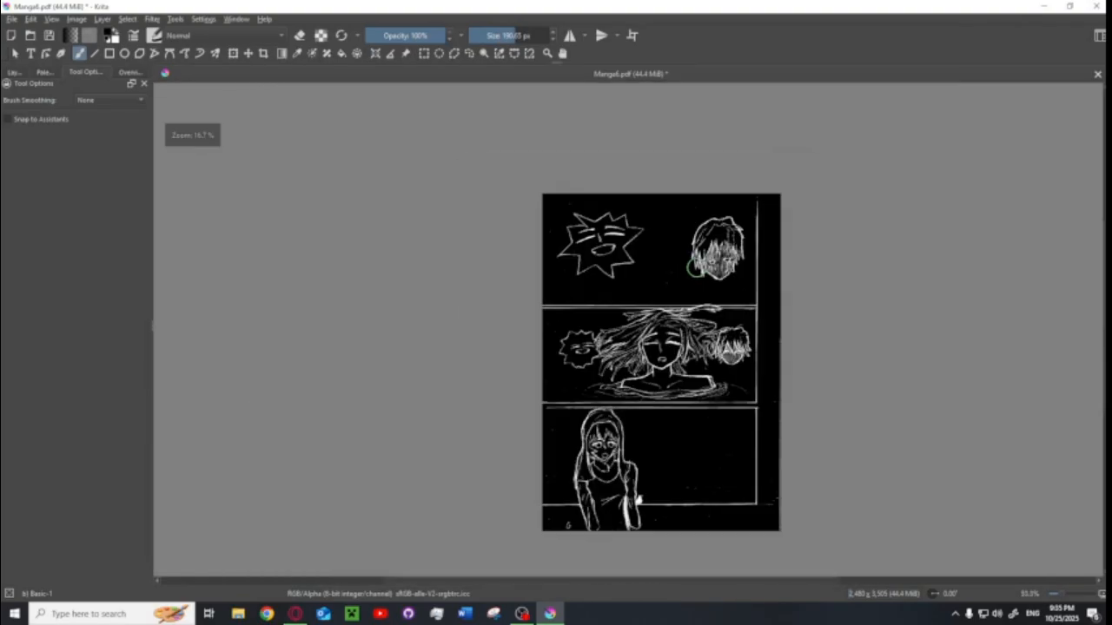
scroll(692, 279, "up", 2)
left_click_drag(657, 323, 694, 416)
scroll(734, 327, "up", 1)
mouse_move(725, 374)
left_mouse_down()
mouse_move(620, 273)
mouse_move(717, 382)
left_mouse_up()
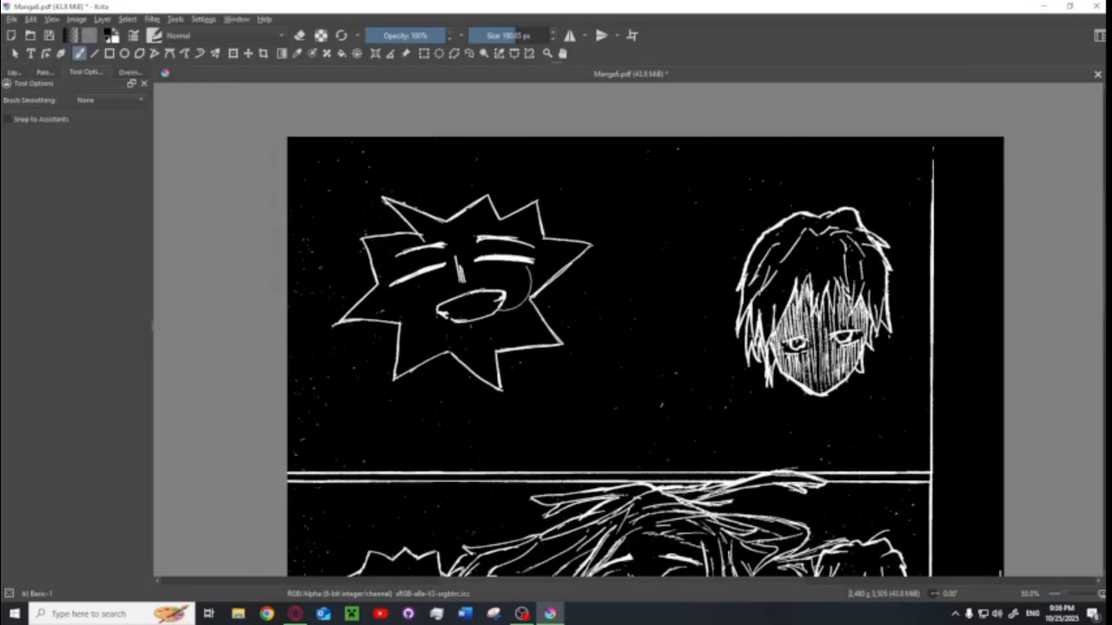
scroll(695, 374, "down", 1)
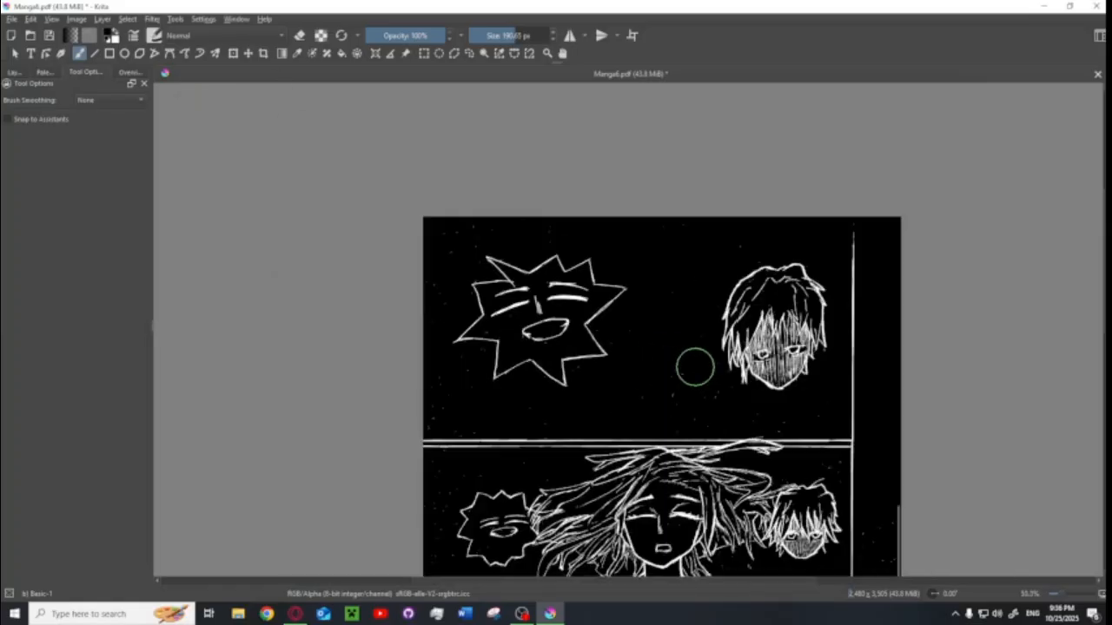
left_click_drag(681, 512, 664, 161)
left_click_drag(756, 307, 760, 444)
left_click_drag(700, 139, 625, 61)
scroll(677, 325, "up", 1)
left_click_drag(680, 315, 710, 186)
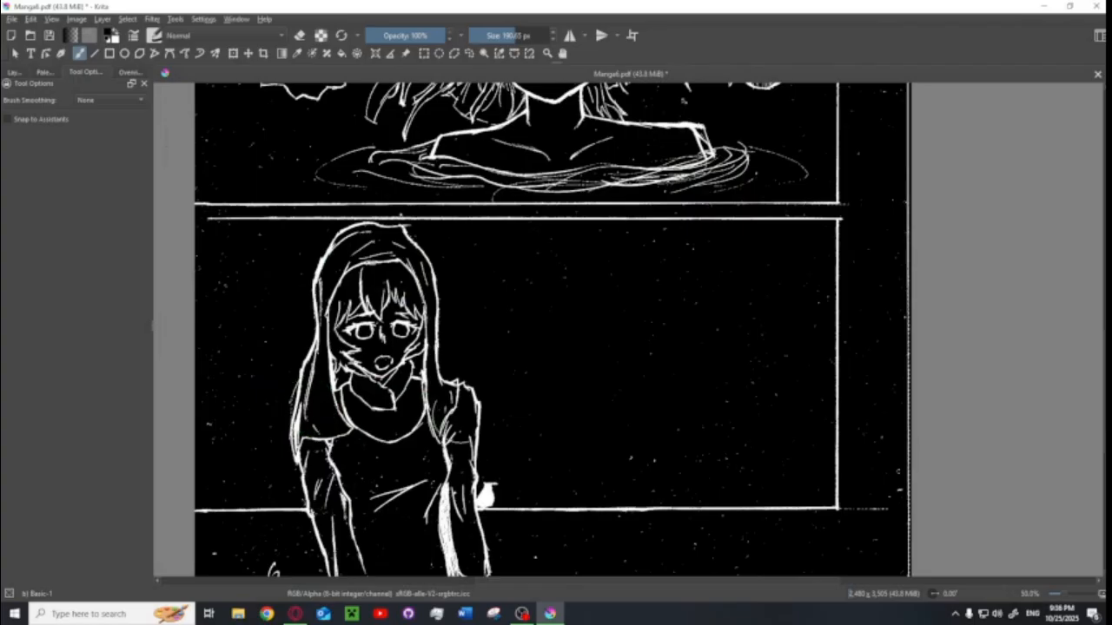
scroll(509, 415, "down", 2)
left_click_drag(577, 340, 609, 264)
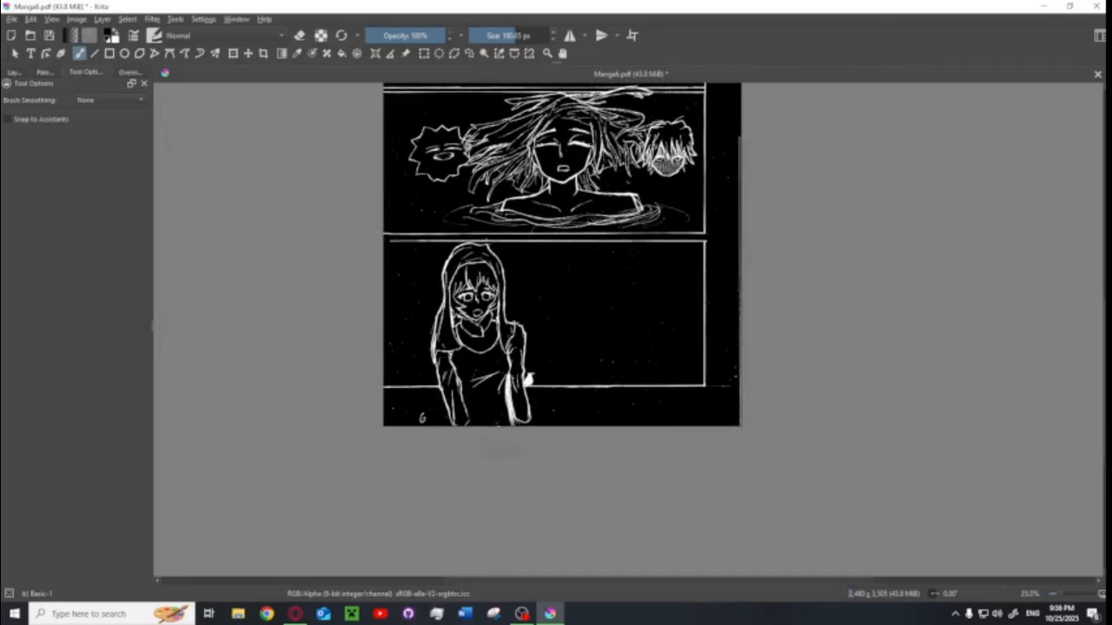
Compare the inverted page with the published manga pages in the browser and return to the drawing in Krita.
left_click(295, 614)
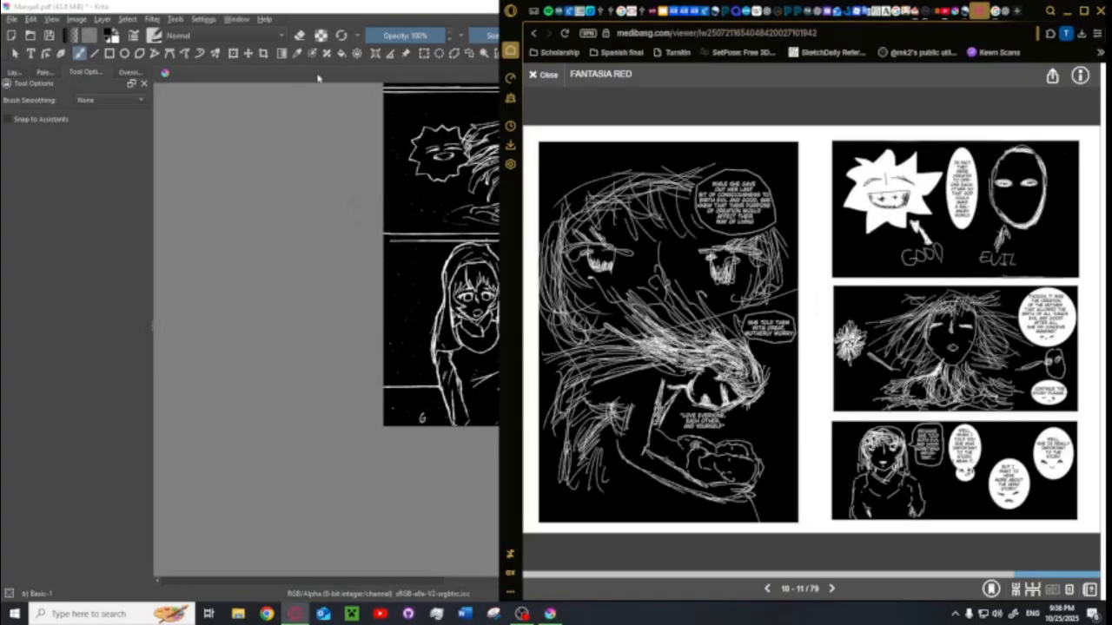
left_click(316, 5)
left_click_drag(455, 273, 463, 353)
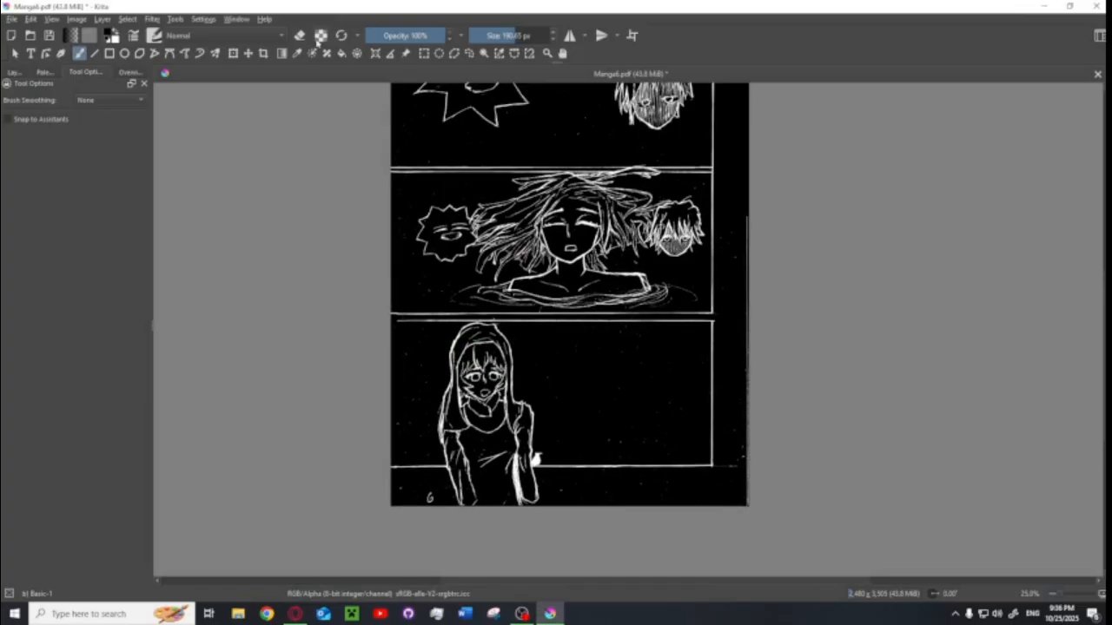
Select the bottom panel area, about 2548 by 1311 px, and invert it back to black lines on white.
left_click(423, 53)
scroll(363, 321, "up", 3, "ctrl")
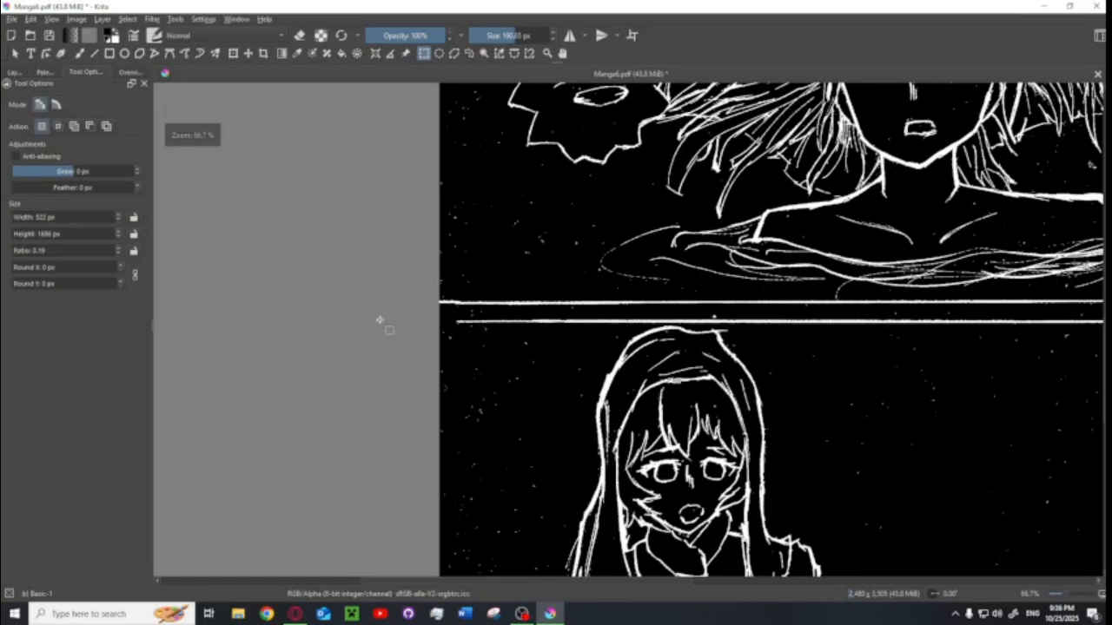
left_click_drag(423, 319, 1086, 260)
scroll(730, 167, "down", 2)
left_click_drag(697, 224, 715, 522)
key("ctrl+i")
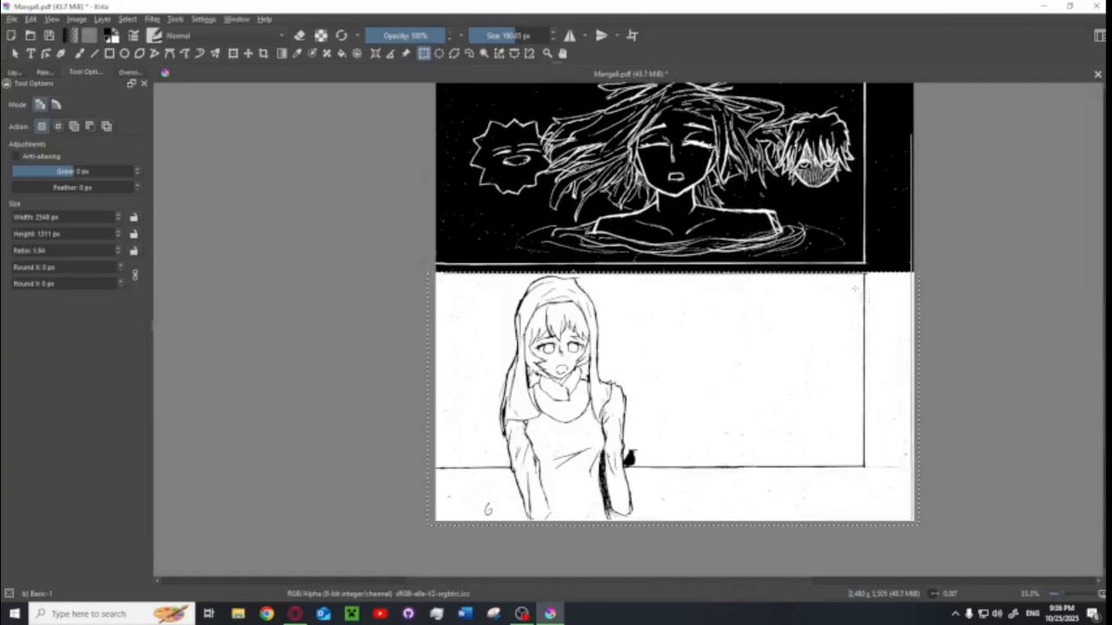
left_click_drag(892, 358, 870, 371)
left_click(152, 18)
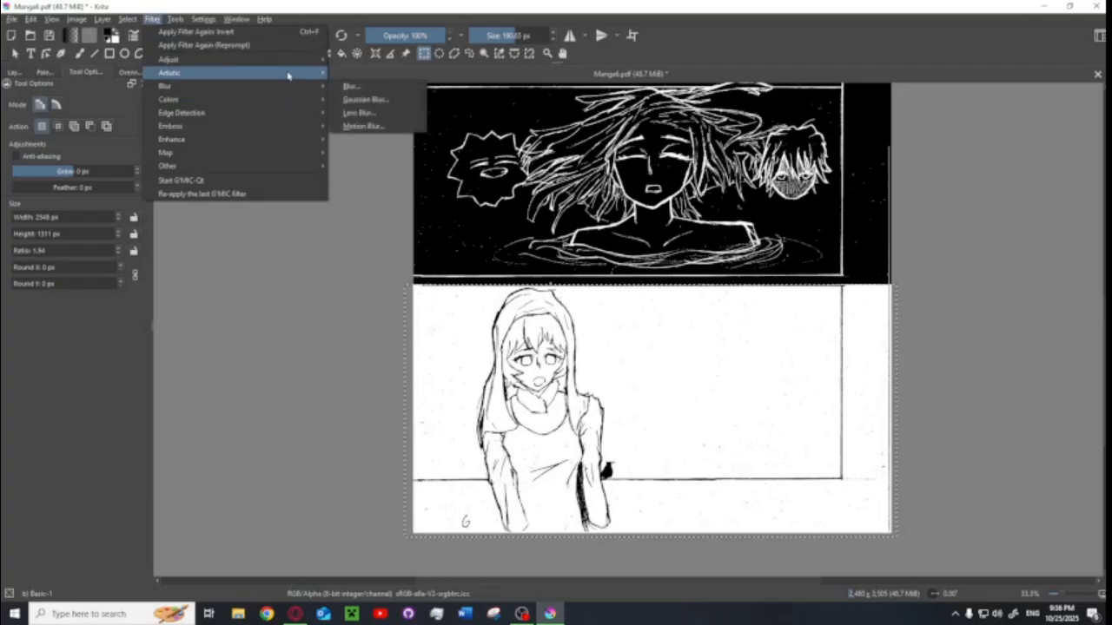
mouse_move(292, 62)
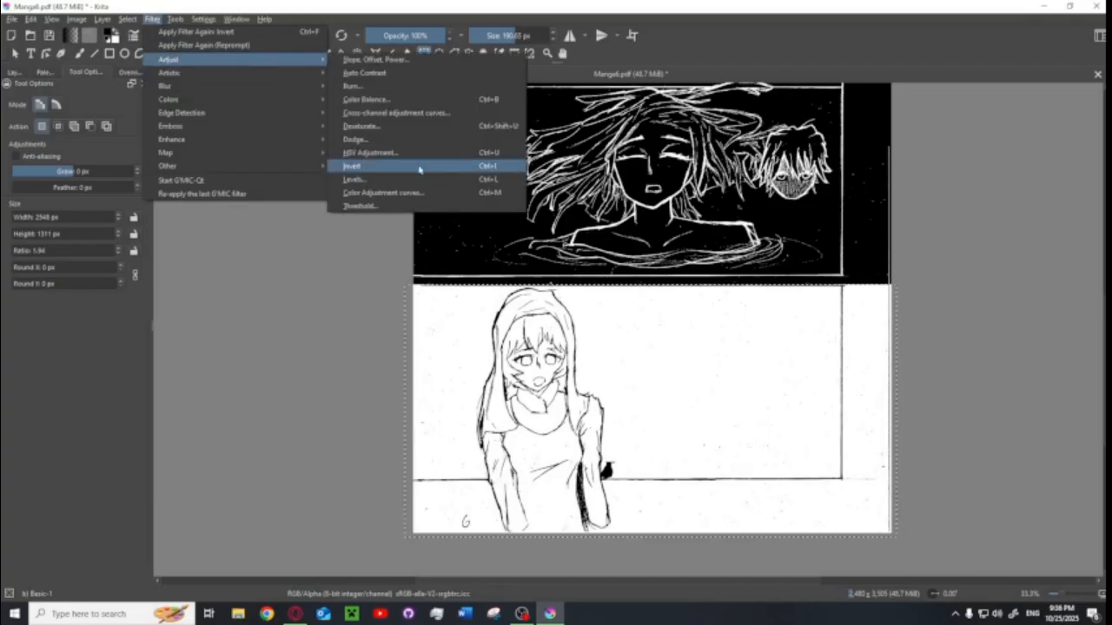
Clear the selection, add a new paint layer and draw a vertical black-to-transparent gradient fading down from the bottom panel's upper edge.
left_click(711, 238)
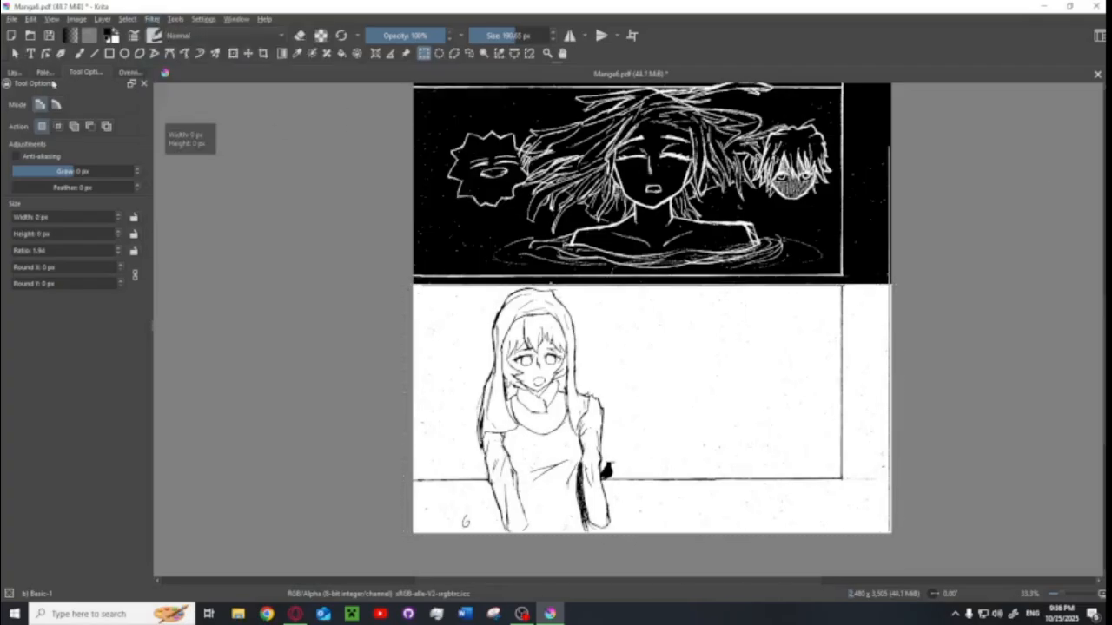
left_click(13, 73)
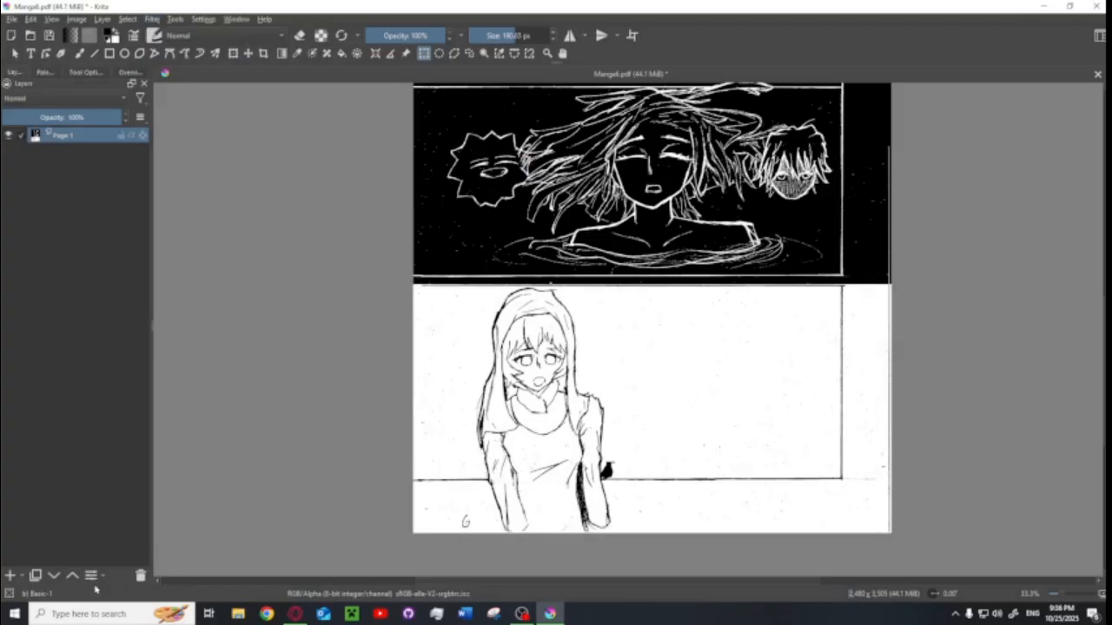
left_click(10, 574)
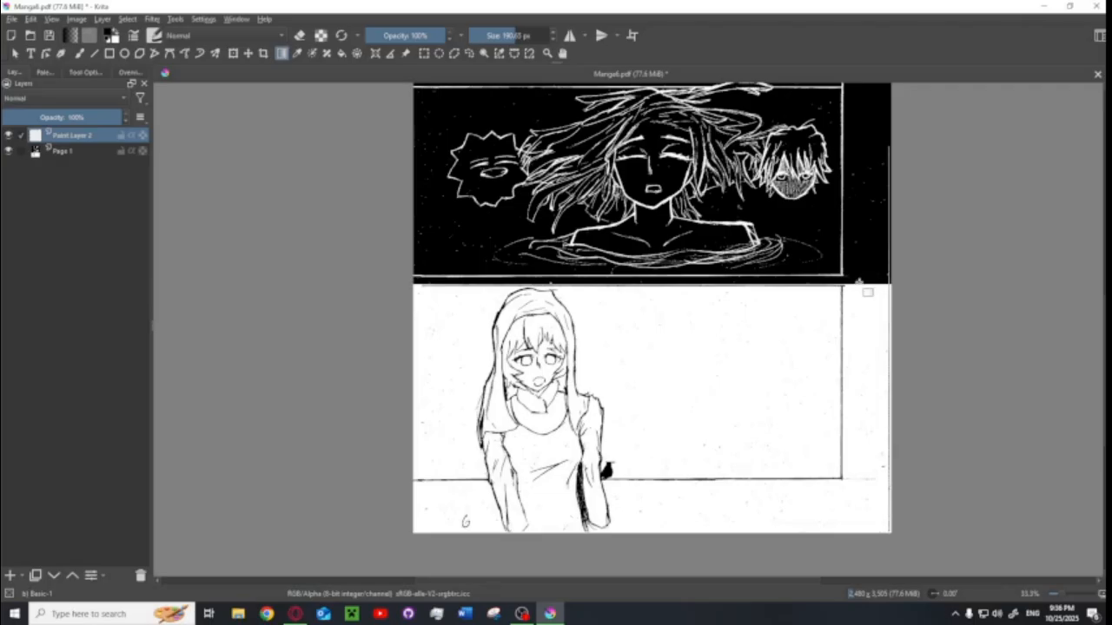
left_click_drag(869, 345, 860, 406)
left_click_drag(859, 392, 860, 391)
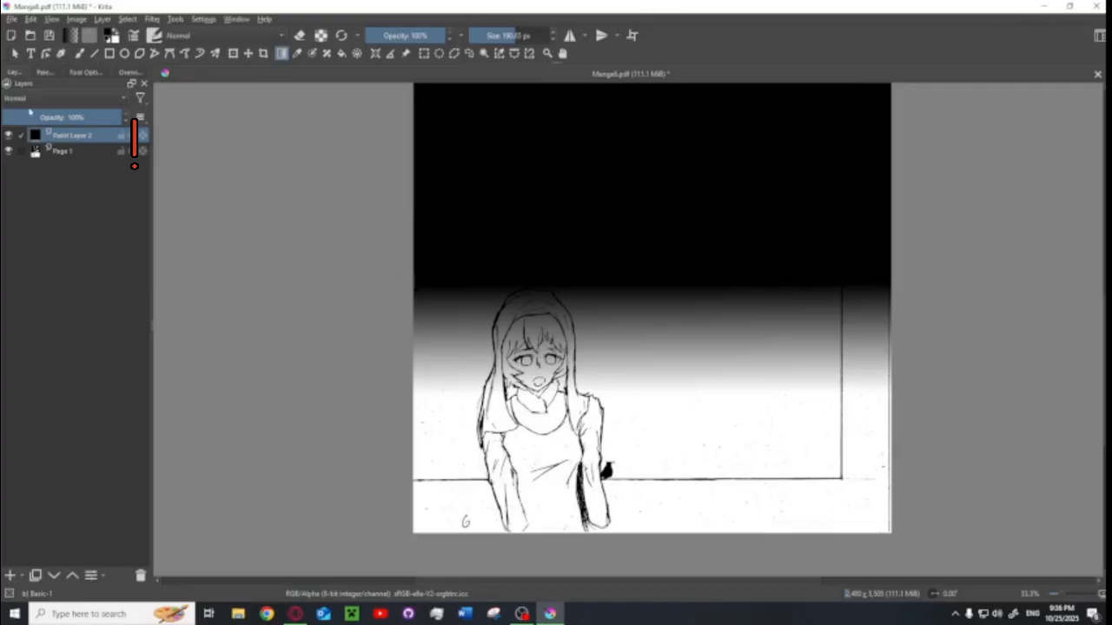
Lower the gradient layer's opacity to 44% and delete the gradient inside the bottom panel using a polygonal selection along its borders.
left_click_drag(421, 160, 441, 200)
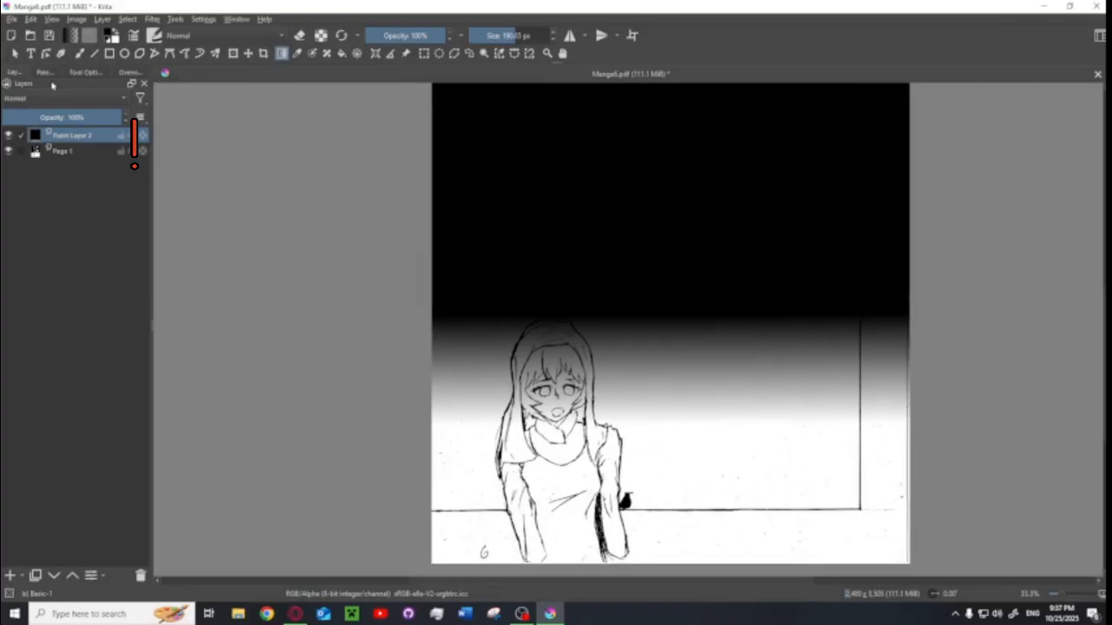
left_click_drag(62, 113, 59, 113)
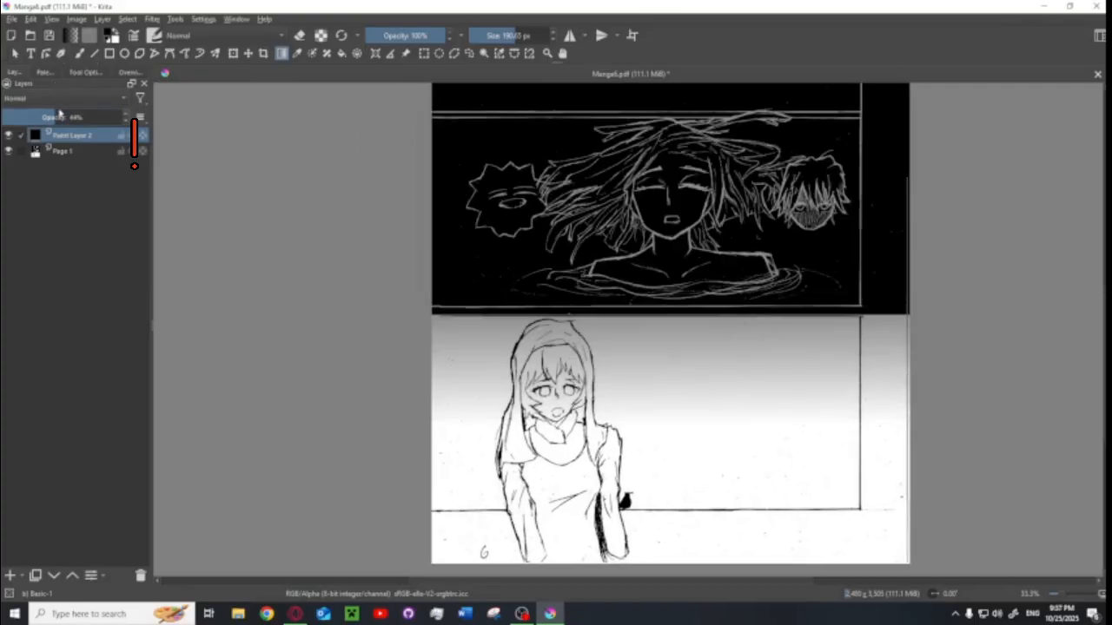
left_click(426, 54)
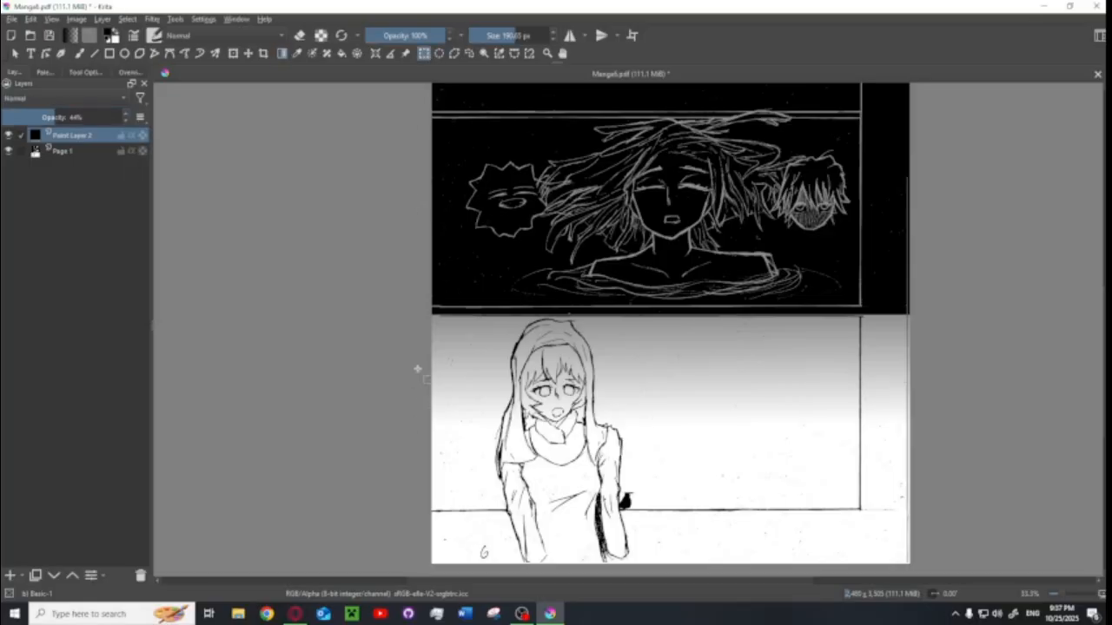
scroll(420, 340, "up", 1)
left_click_drag(786, 301, 506, 200)
left_click(454, 54)
left_click(879, 197)
left_click(188, 198)
left_click(192, 492)
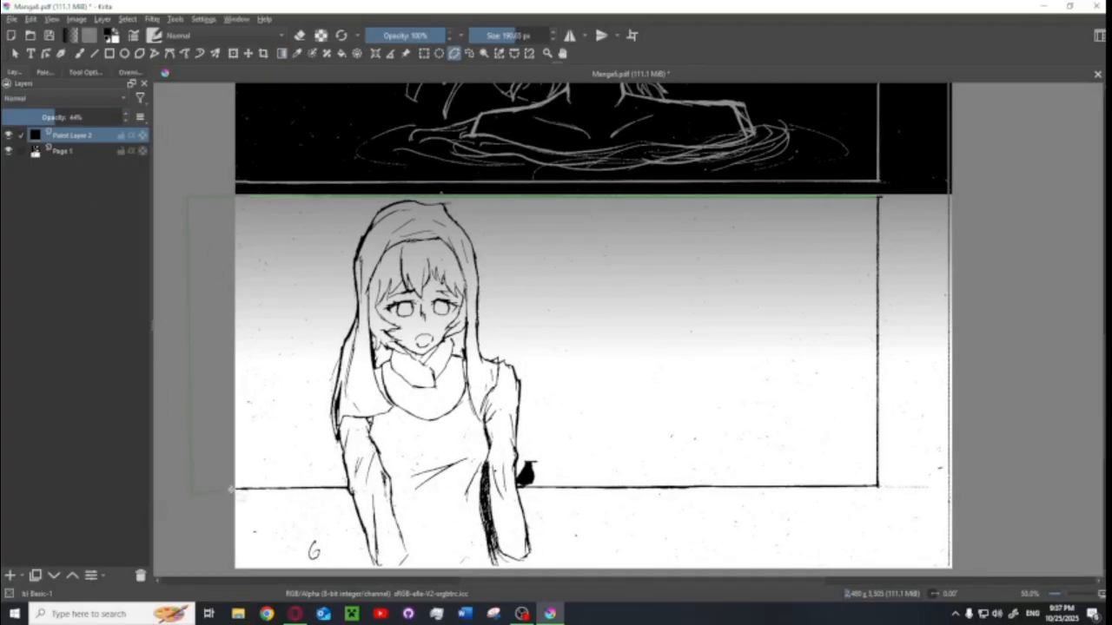
left_click(877, 487)
left_click(877, 194)
scroll(894, 208, "up", 5)
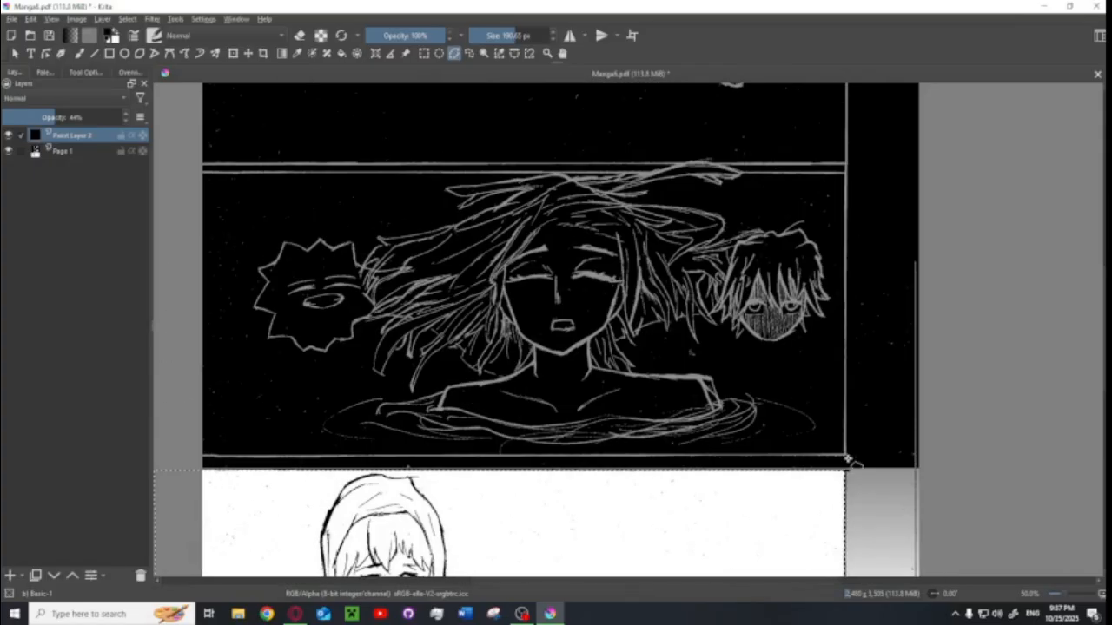
Delete the gradient over the upper black panels with a polygonal selection and restore the gradient layer's opacity to 100%.
scroll(938, 213, "down", 4)
left_click(942, 97)
left_click(720, 103)
left_click(707, 279)
left_click(754, 274)
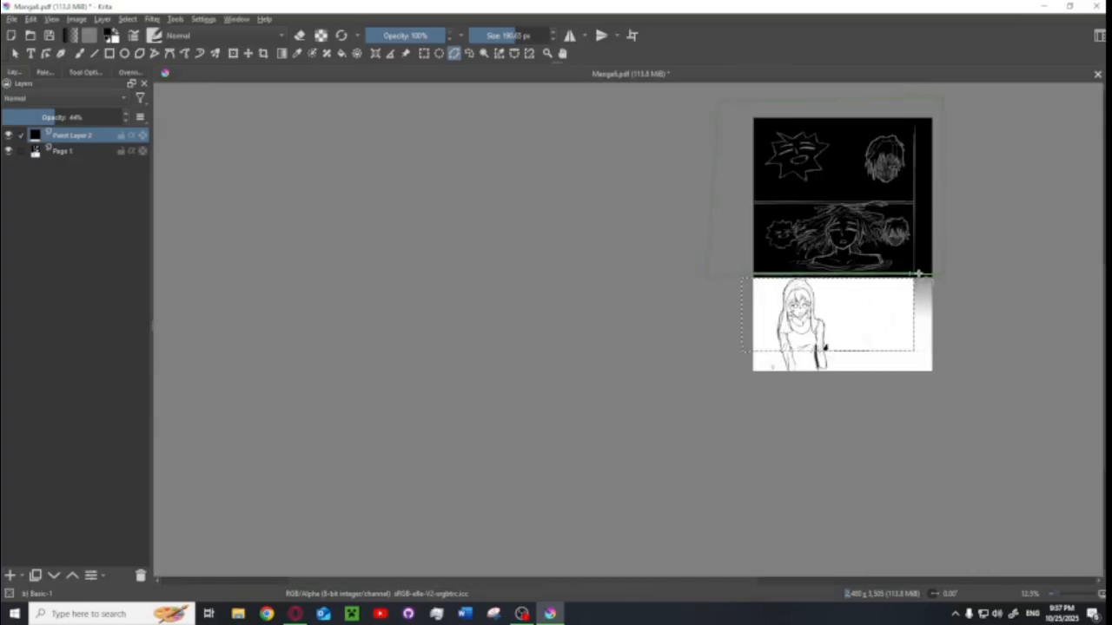
scroll(878, 258, "up", 4)
key("Delete")
scroll(439, 311, "down", 2)
left_click_drag(55, 117, 197, 120)
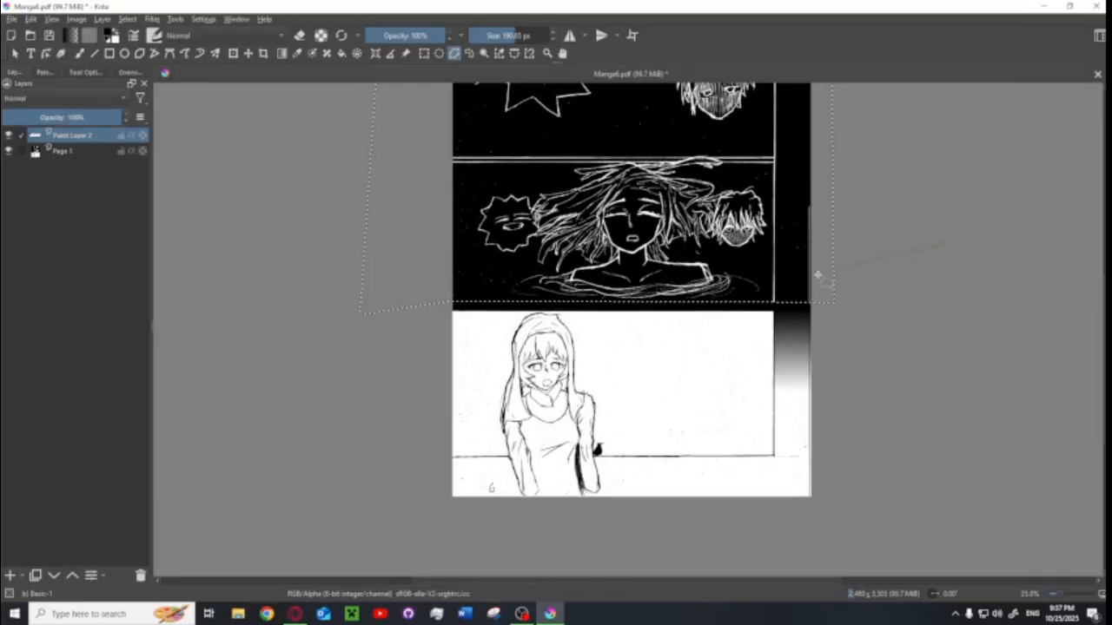
Polygon-select the leftover gradient strip along the middle panel's lower border and right margin, delete it, and deselect.
key("ctrl+shift+a")
scroll(819, 300, "up", 2)
left_click(919, 302)
left_click(269, 327)
left_click(997, 324)
left_click(999, 304)
left_click(919, 302)
key("Delete")
left_click(1018, 225)
double_click(167, 318)
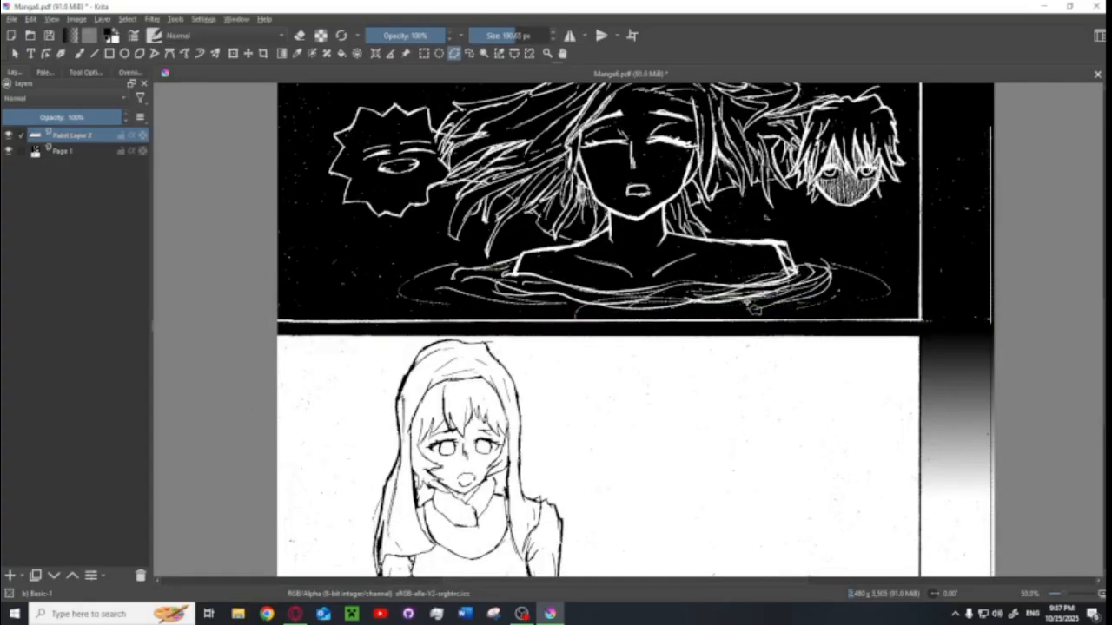
Start the Halftone filter on the gradient layer and raise its postprocessing hardness to the maximum.
left_click_drag(636, 308, 610, 205)
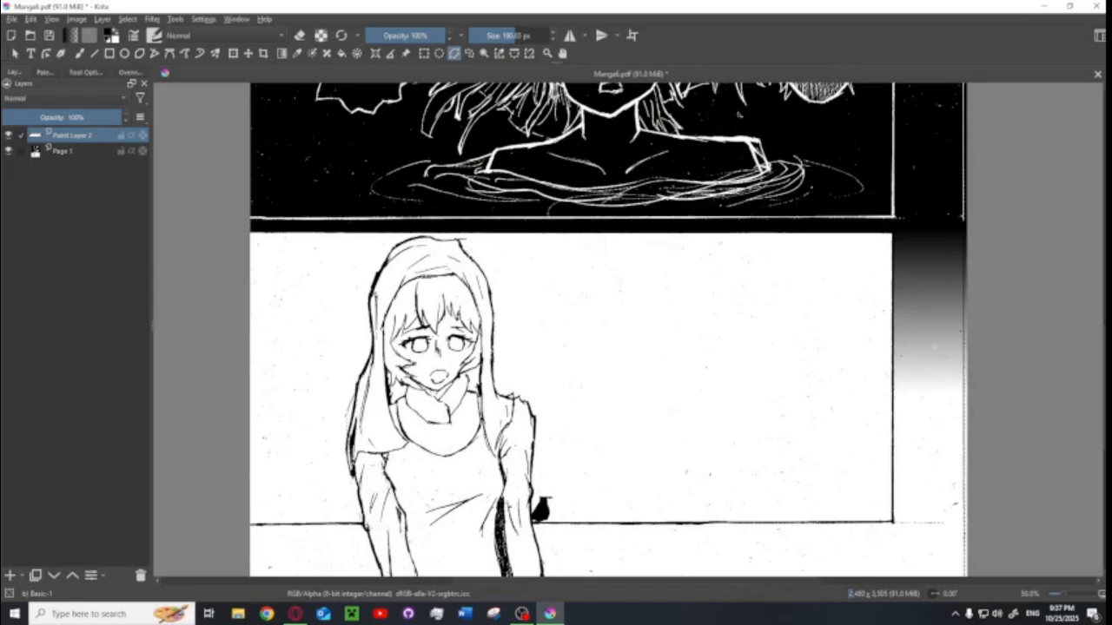
left_click_drag(728, 271, 698, 340)
scroll(702, 335, "down", 2)
scroll(676, 315, "up", 1)
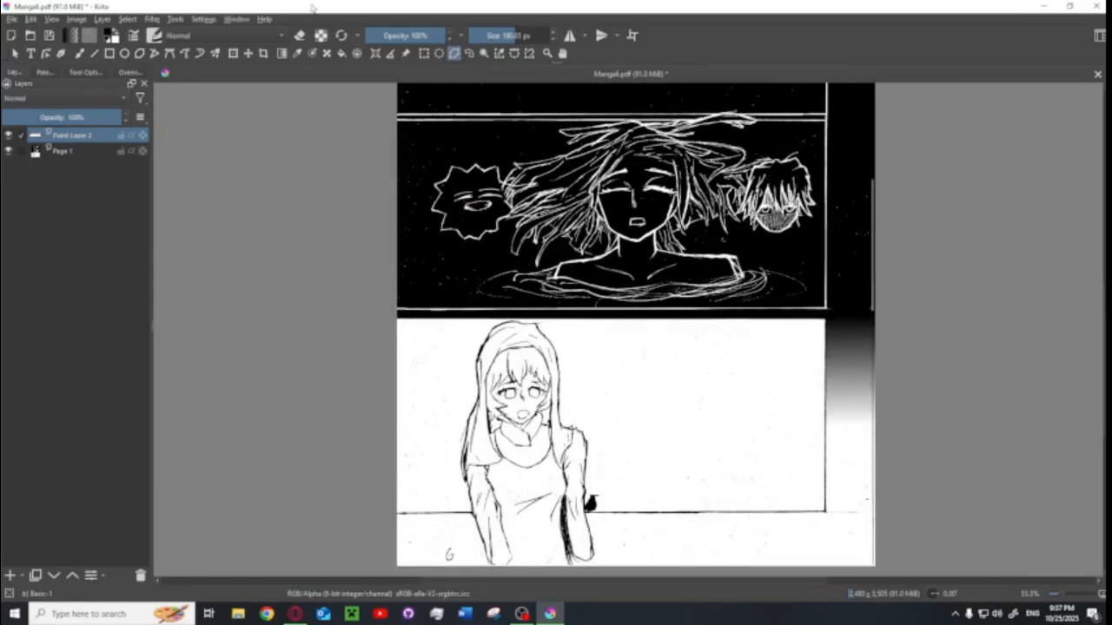
left_click(130, 19)
mouse_move(152, 19)
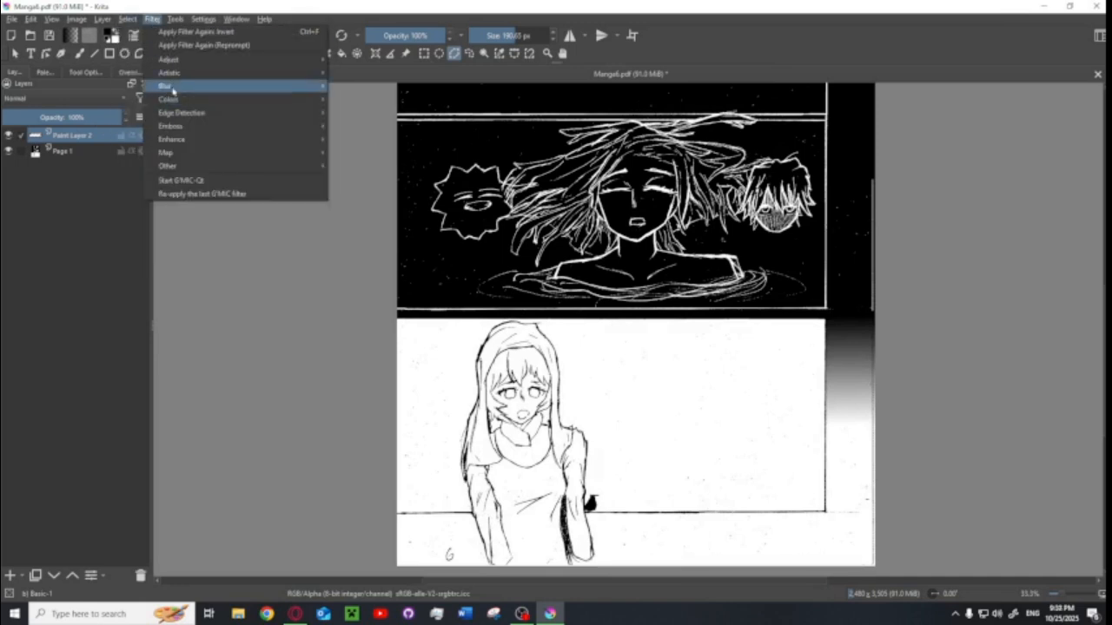
mouse_move(185, 61)
mouse_move(269, 74)
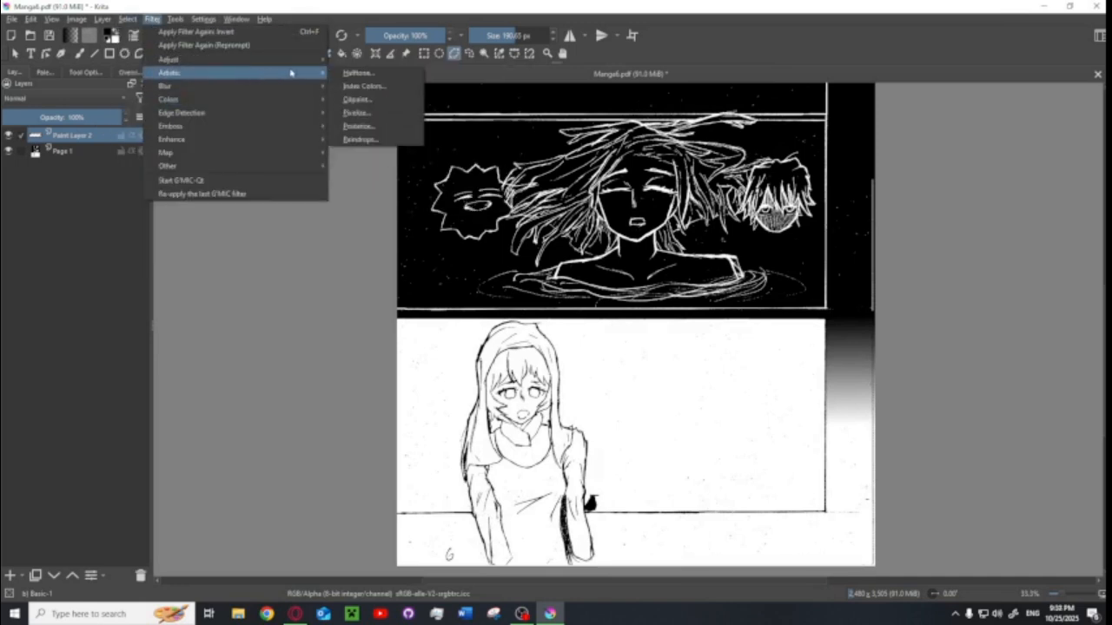
left_click(350, 73)
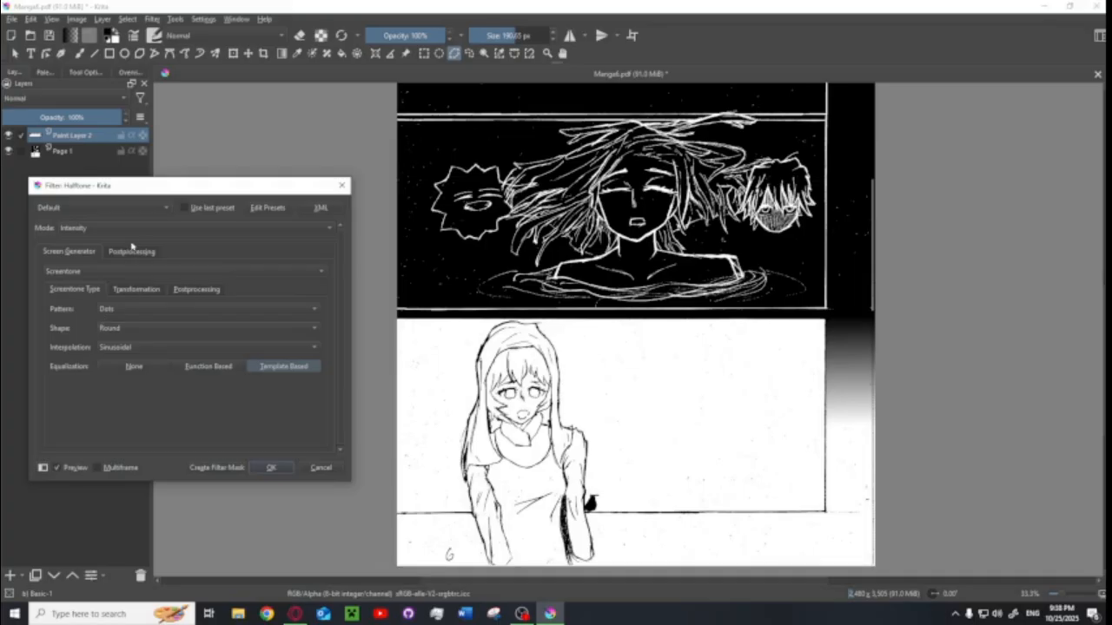
left_click(132, 252)
left_click_drag(256, 267, 322, 271)
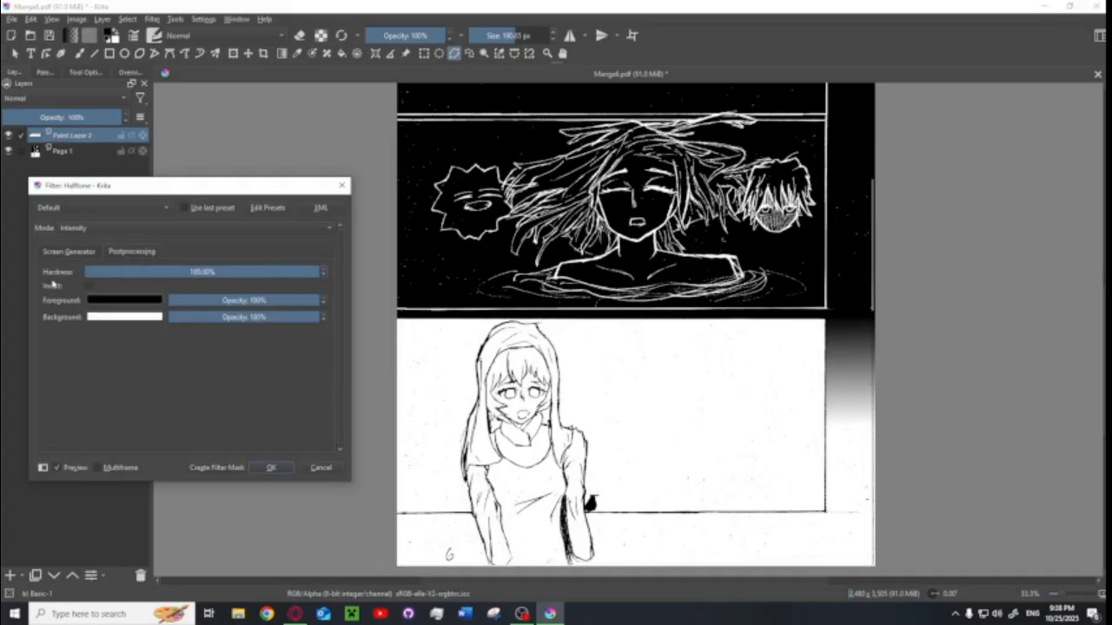
Set the Halftone mode to Alpha with a round dots screentone and apply it to the gradient layer.
left_click(69, 252)
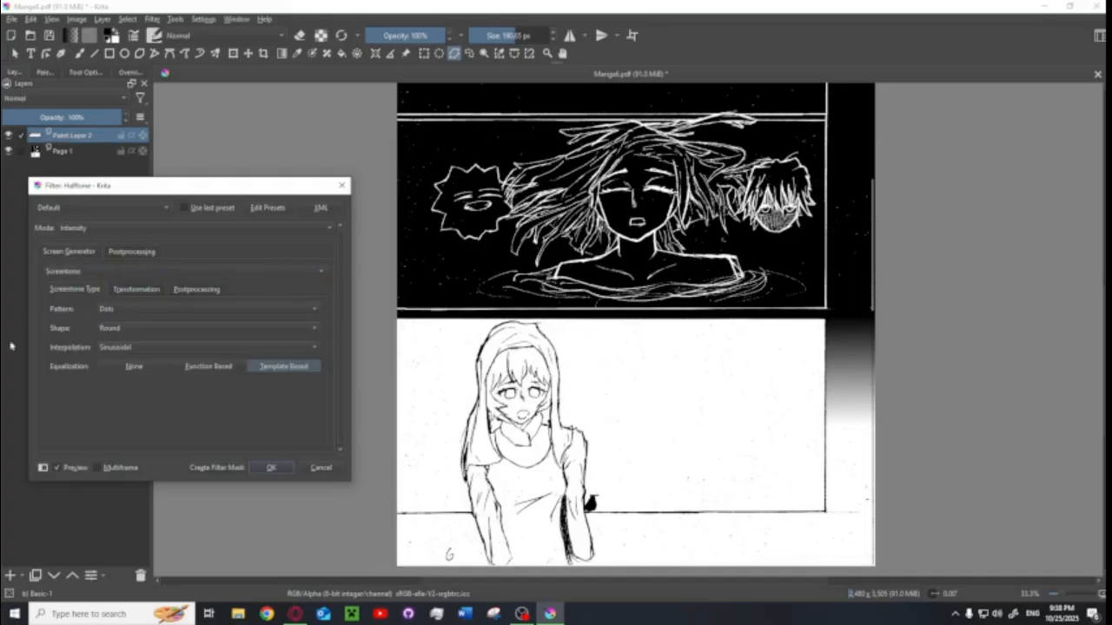
left_click(208, 290)
left_click(87, 290)
left_click(116, 229)
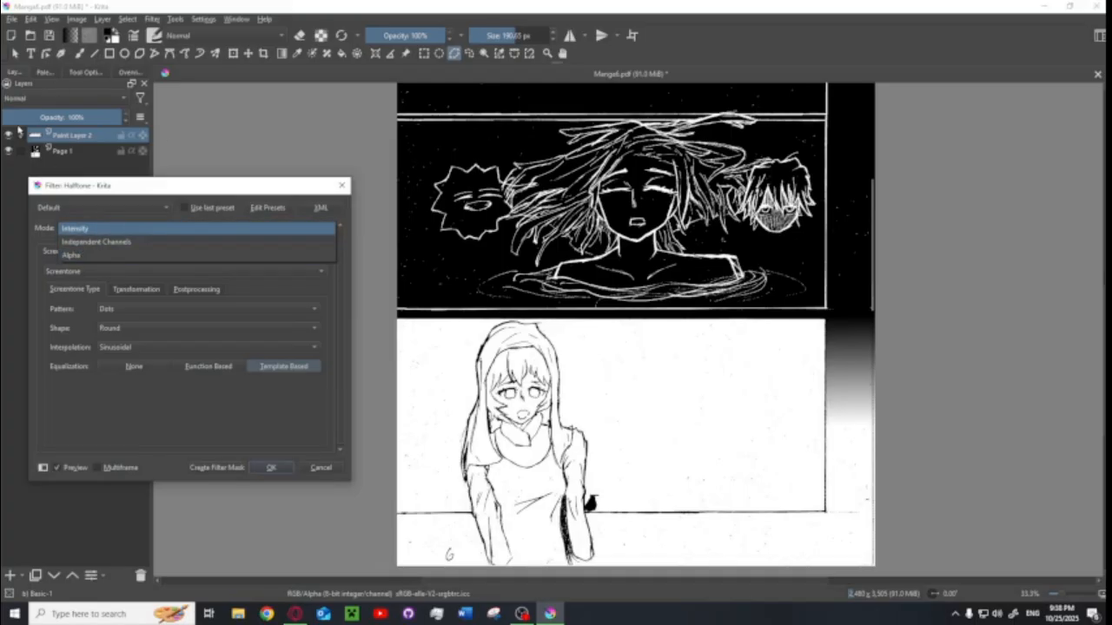
left_click(72, 255)
scroll(890, 334, "up", 3)
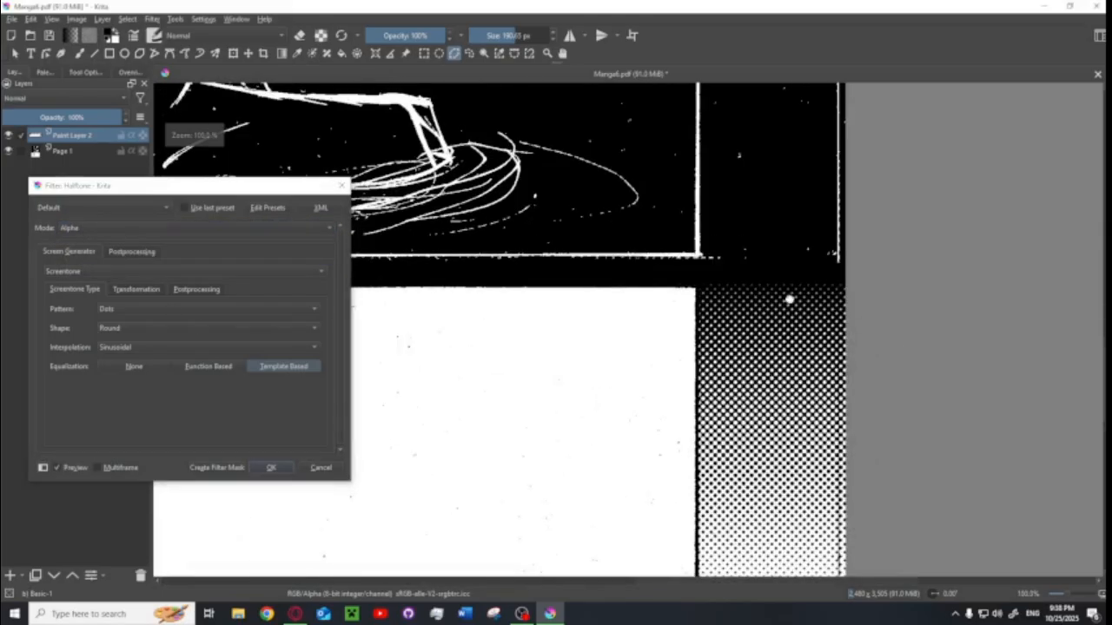
scroll(795, 303, "down", 3)
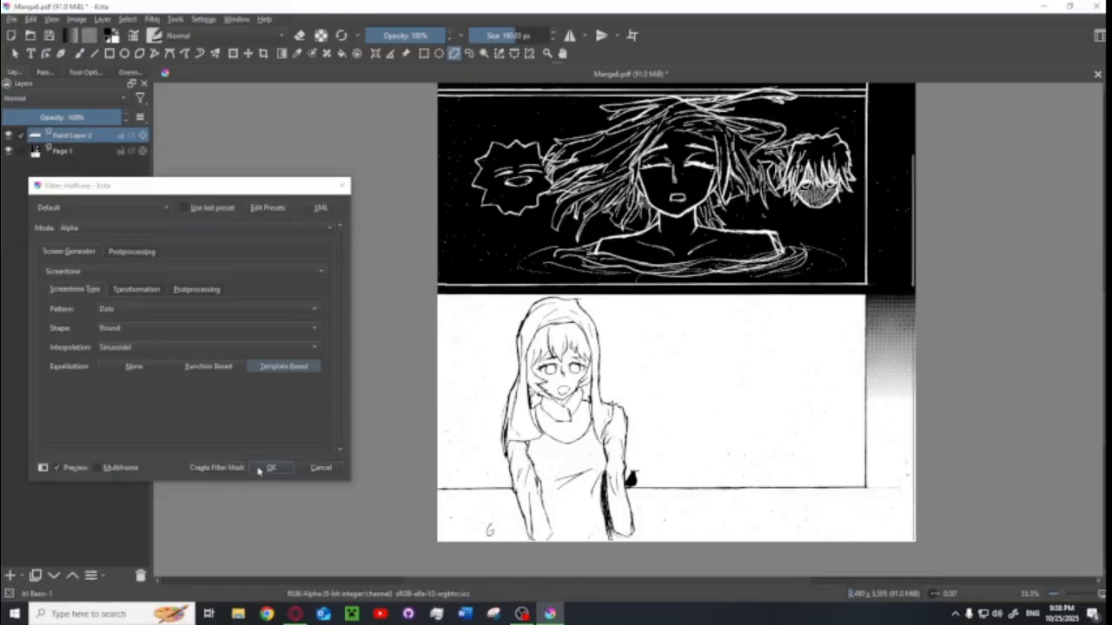
left_click(261, 469)
Examine the halftone gradient in the right margin and the surrounding panels up close and on the whole page.
scroll(869, 235, "up", 1)
scroll(860, 236, "down", 1)
left_click_drag(822, 269, 751, 349)
left_click_drag(799, 423, 834, 297)
scroll(835, 298, "down", 3)
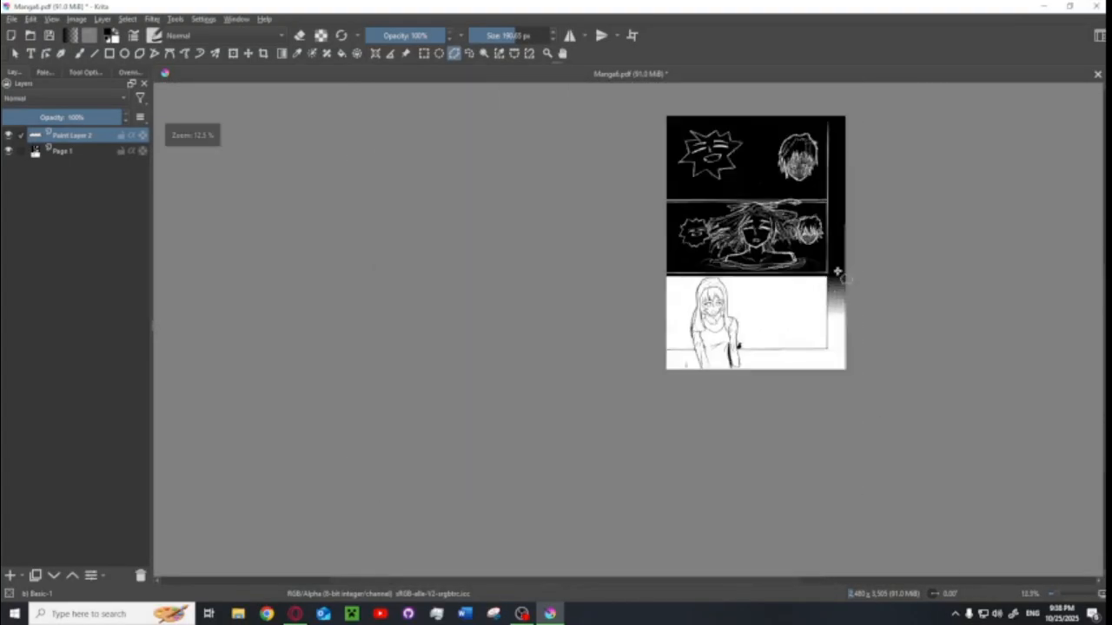
scroll(843, 240, "up", 1)
scroll(842, 384, "up", 2)
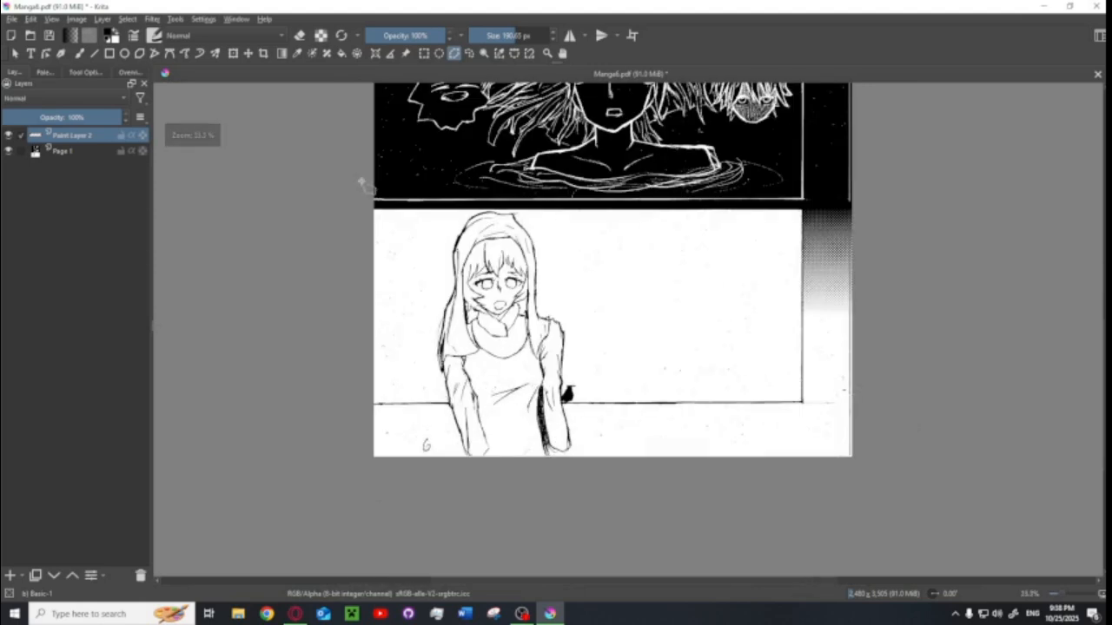
left_click_drag(691, 203, 725, 224)
scroll(805, 252, "up", 1)
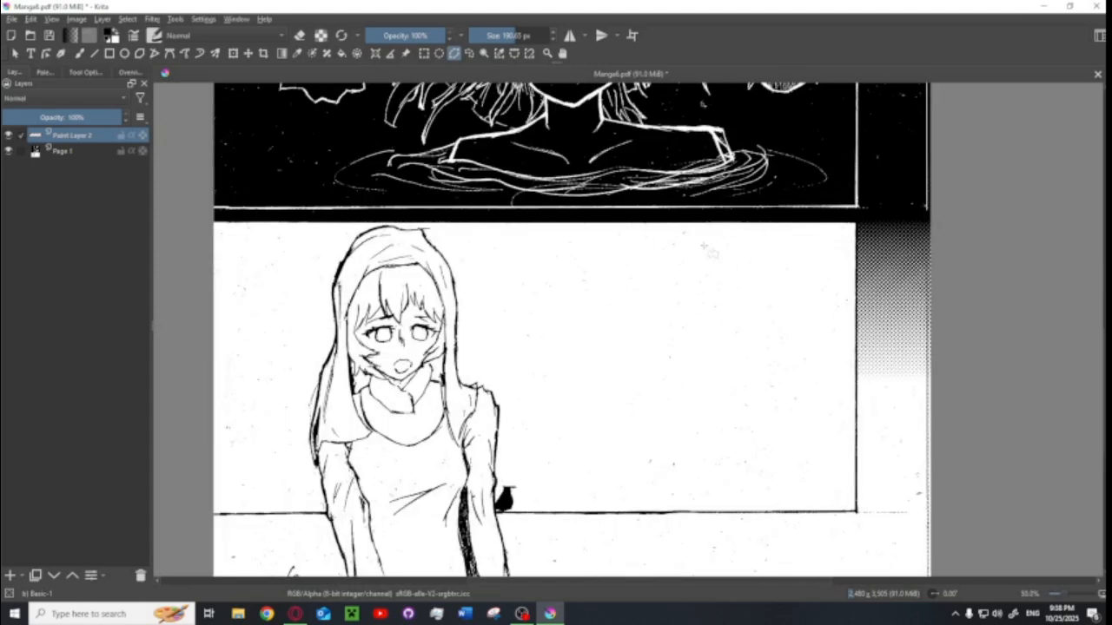
scroll(691, 250, "down", 1)
left_click_drag(660, 251, 667, 289)
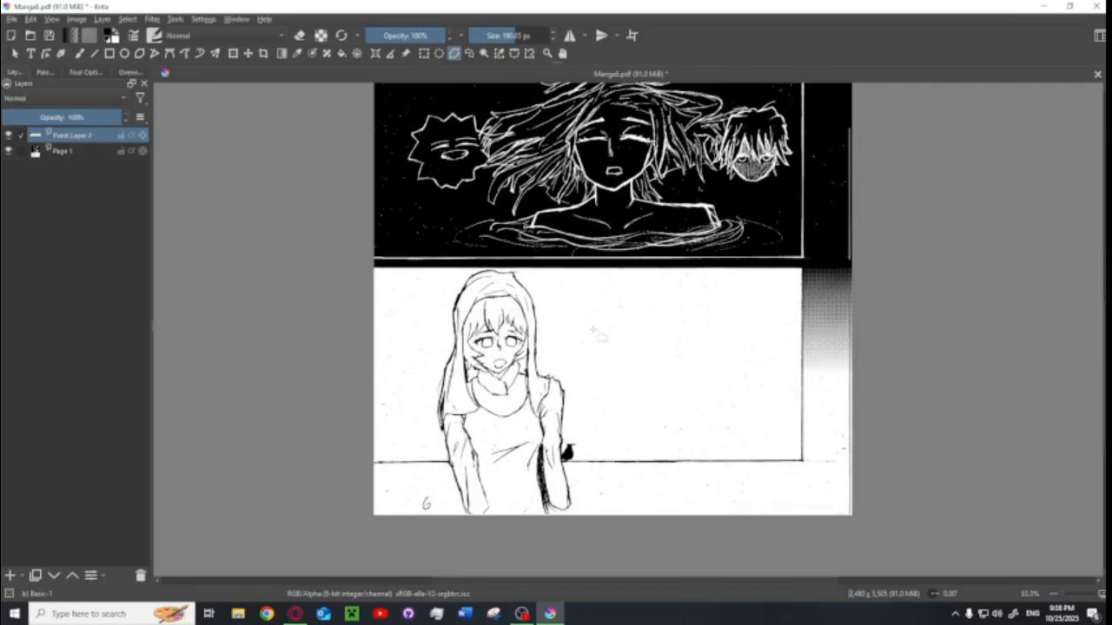
left_click_drag(594, 219, 592, 445)
left_click_drag(641, 369, 577, 197)
Try drawing a tall ellipse beside the girl in the bottom panel with a 190 px brush outline, and undo it.
left_click(126, 53)
scroll(657, 391, "up", 1)
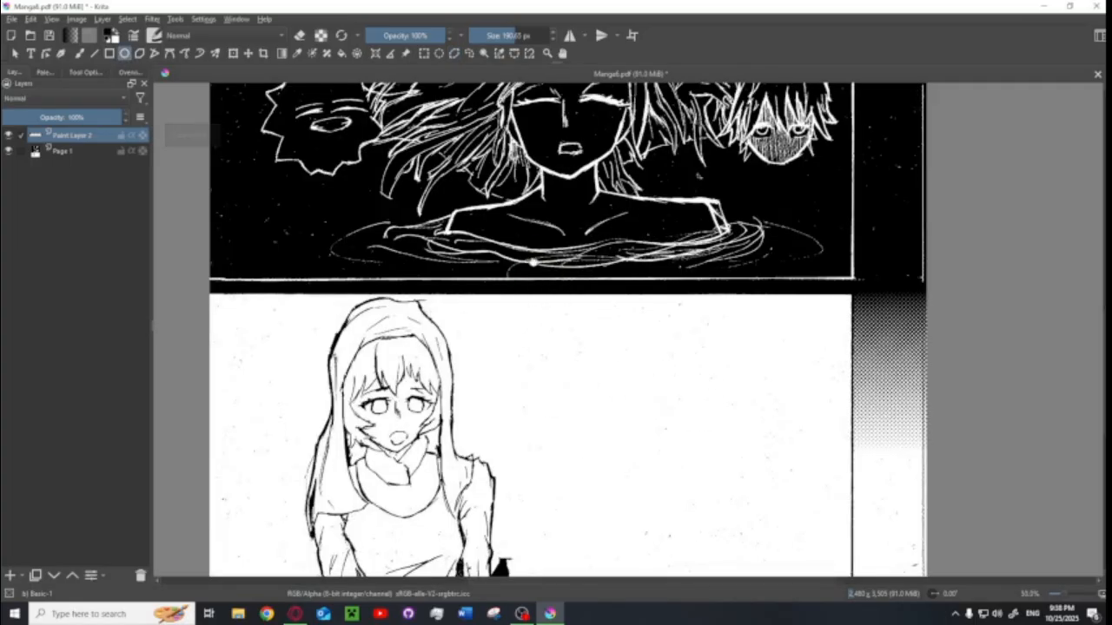
left_click_drag(534, 268, 520, 168)
mouse_move(475, 231)
left_mouse_down()
mouse_move(568, 339)
mouse_move(647, 461)
left_mouse_up()
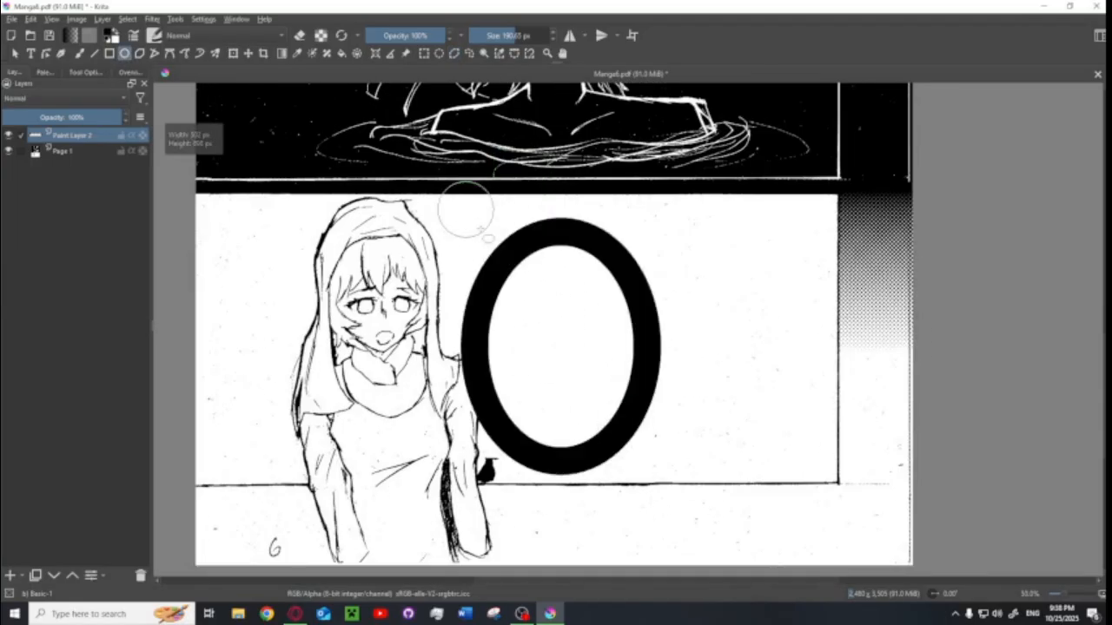
key("ctrl+z")
Try a thinner ellipse of about 428 by 680 px beside the girl, using a brush of about 41 px.
left_click(495, 40)
left_click_drag(518, 219, 591, 410)
key("ctrl+z")
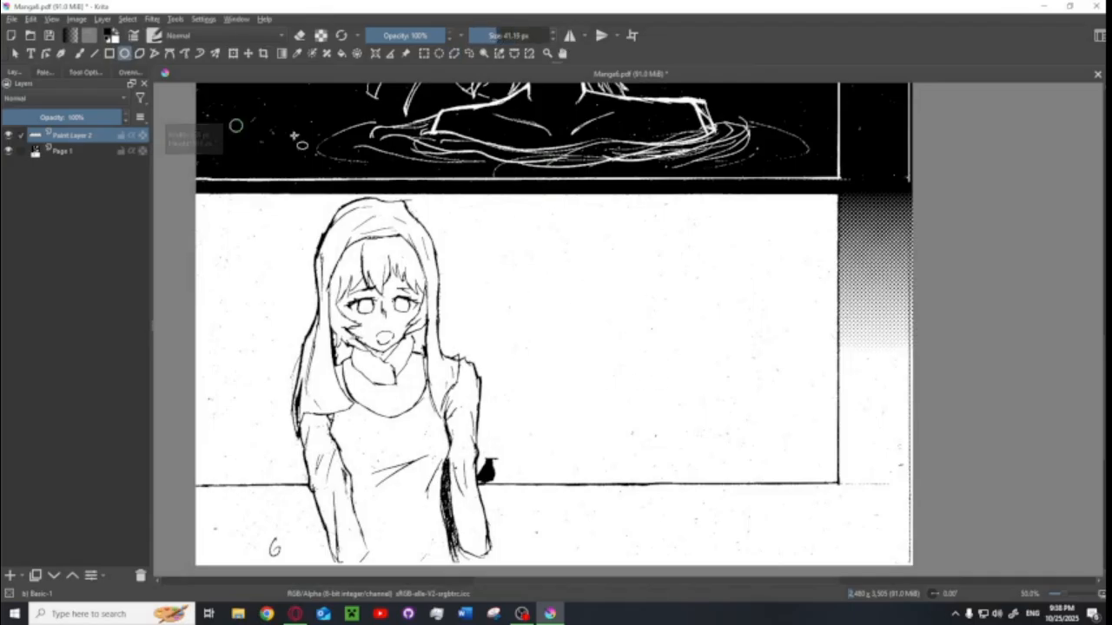
left_click_drag(507, 211, 639, 419)
left_click_drag(657, 234, 724, 242)
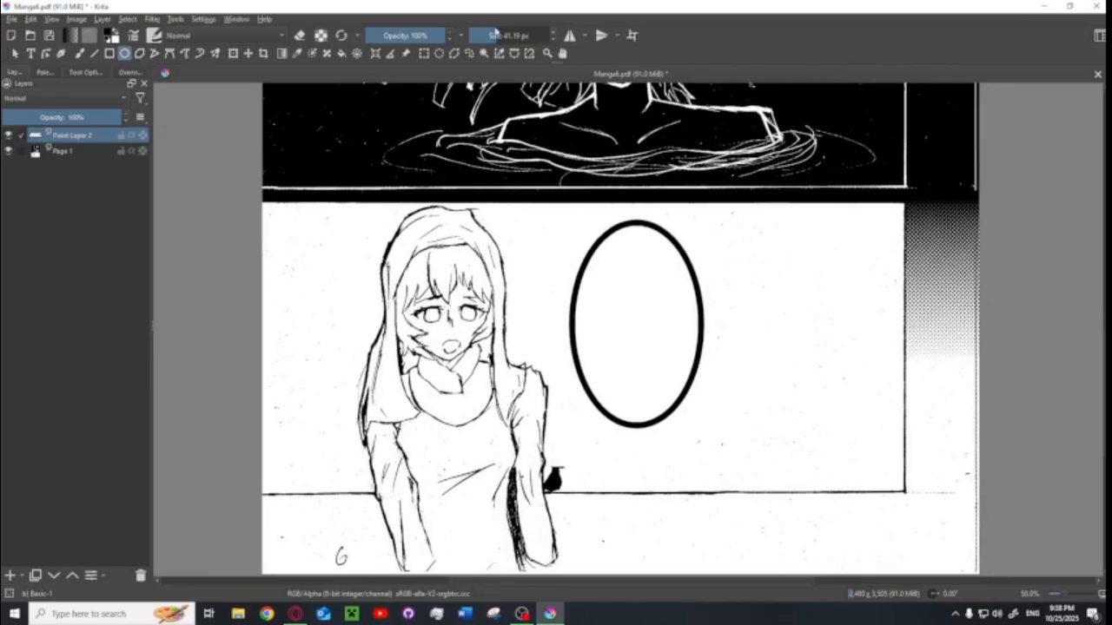
Set the brush size to 12.21 px and swap the foreground and background colours for a white outline with black fill.
left_click(485, 35)
left_click(82, 72)
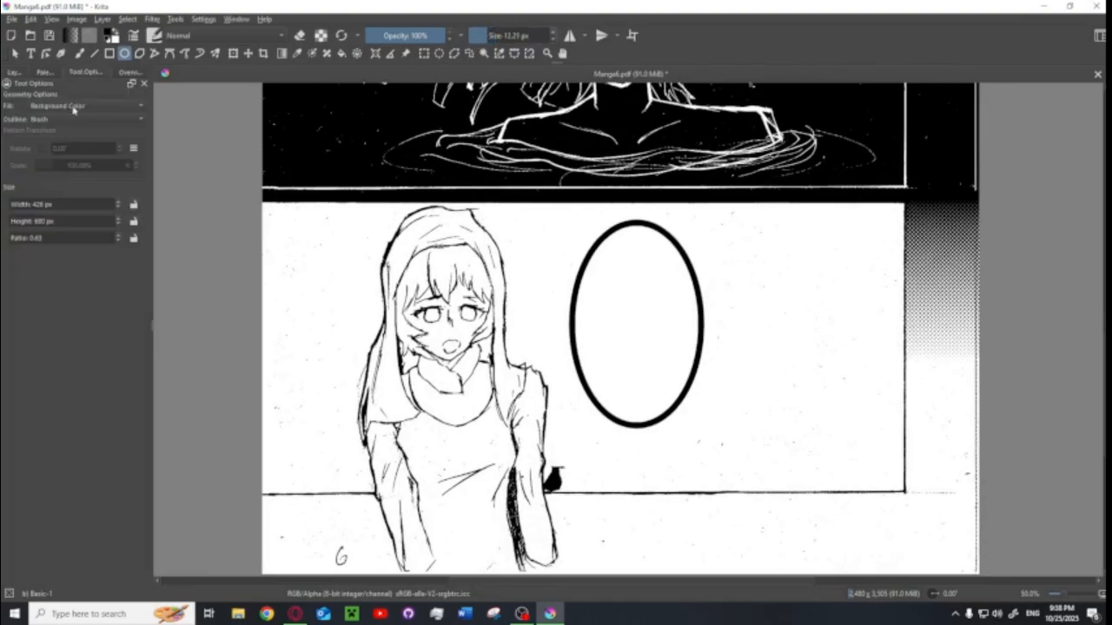
scroll(617, 174, "up", 7)
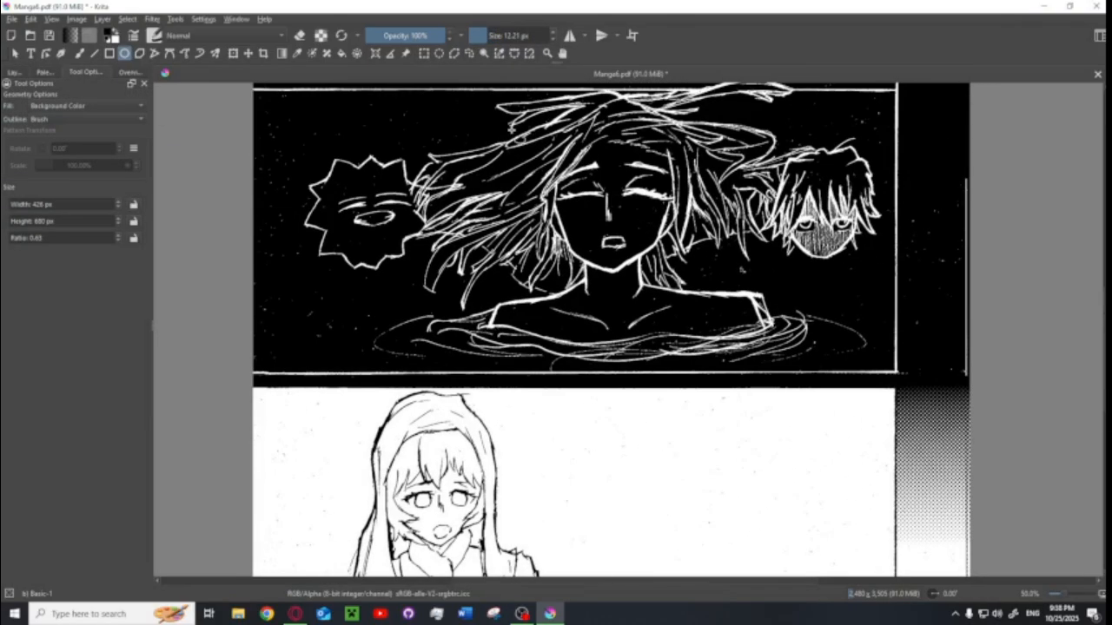
left_click_drag(528, 260, 534, 267)
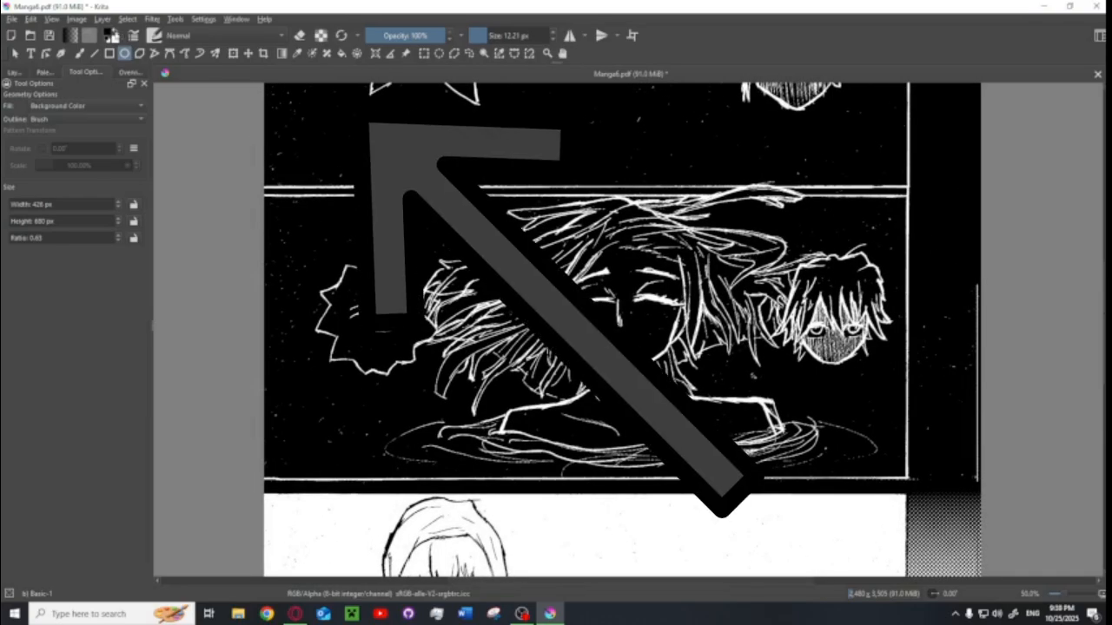
left_click(116, 32)
Try several black-filled, white-outlined ellipses across the panels, from about 320 by 660 px to a rounder one about 422 px wide.
left_click_drag(509, 174, 507, 263)
left_click_drag(527, 134, 623, 325)
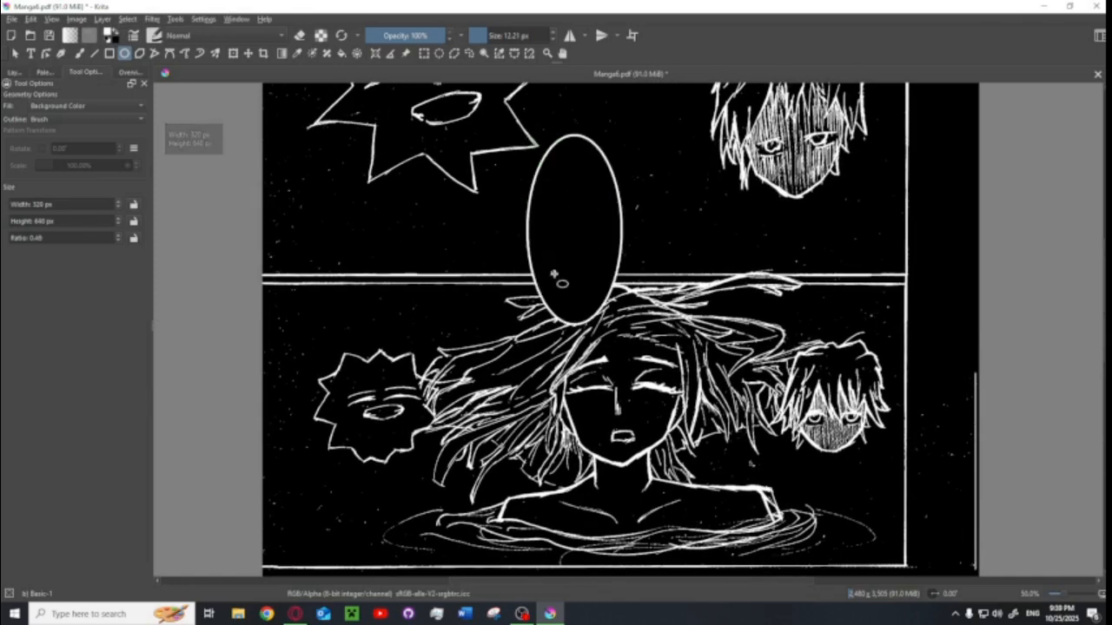
key("ctrl+z")
scroll(573, 254, "down", 5)
left_click_drag(513, 258, 633, 410)
key("ctrl+z")
left_click_drag(444, 233, 549, 380)
key("ctrl+z")
left_click_drag(397, 152, 521, 267)
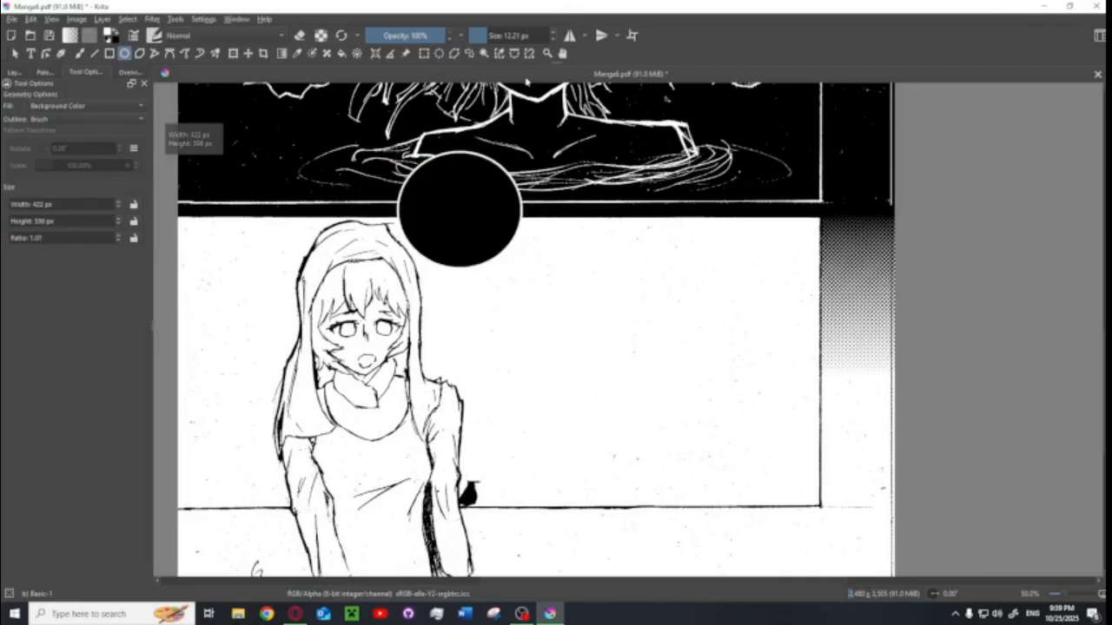
Switch to the browser and examine the speech bubbles on the published FANTASIA RED pages for reference.
scroll(521, 269, "up", 3)
scroll(547, 453, "down", 3)
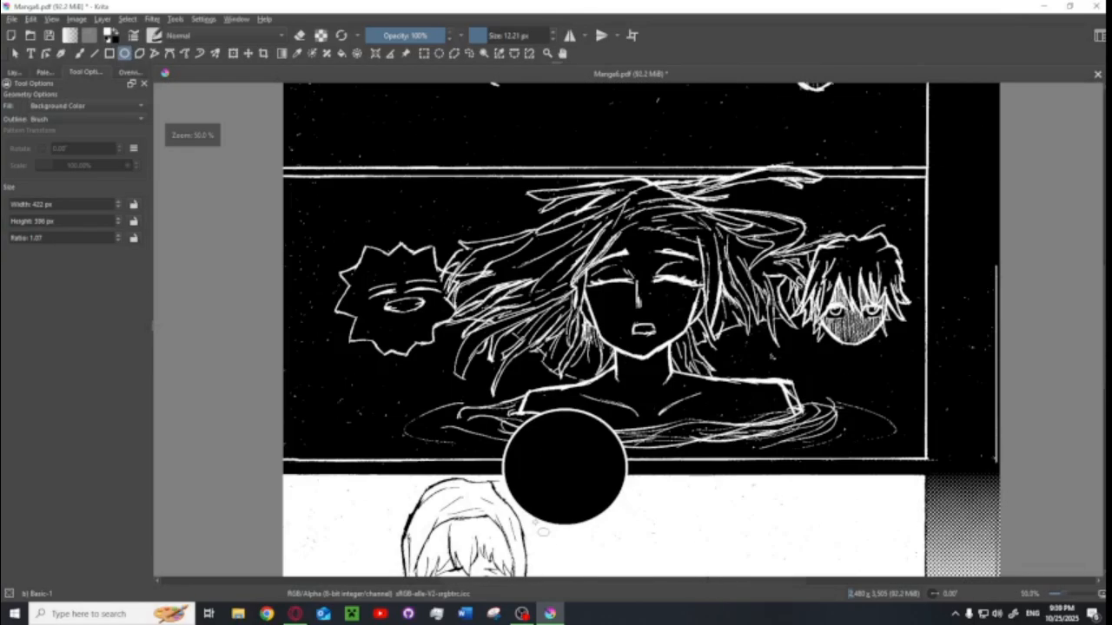
left_click(296, 613)
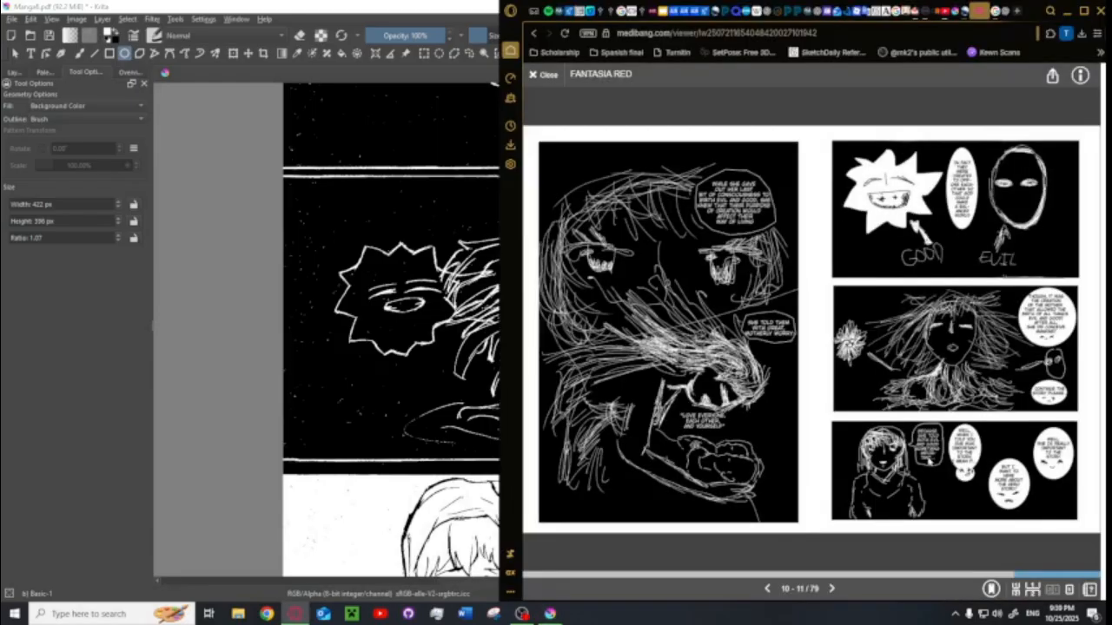
left_click(395, 5)
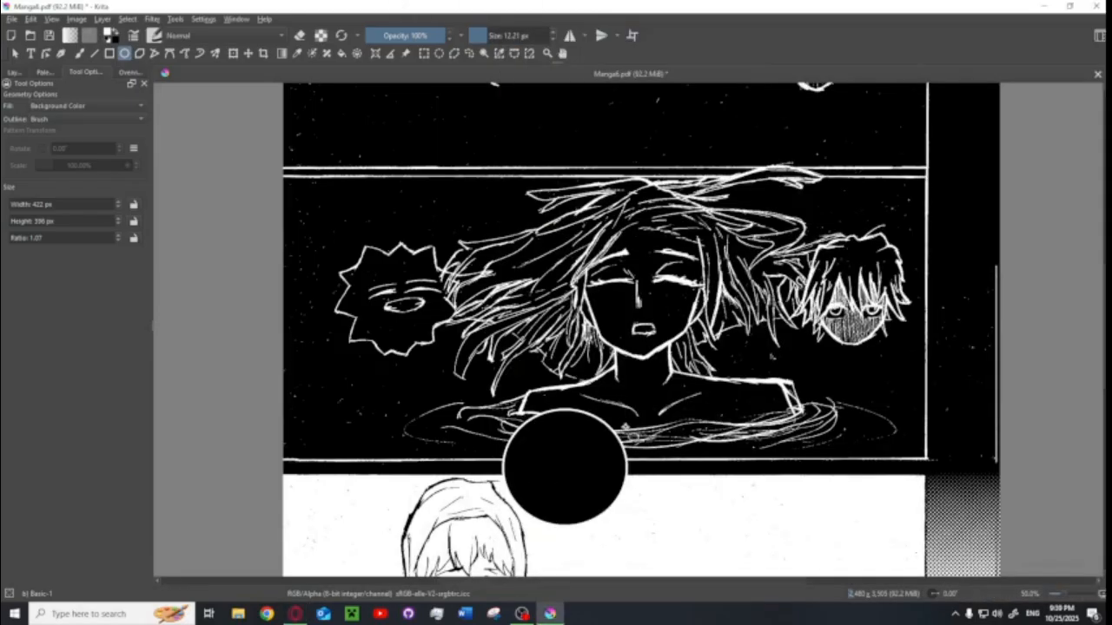
Undo the round ellipse above the girl and try other black ellipses beside her, one about 531 px wide, undoing each.
scroll(625, 397, "down", 3)
key("ctrl+z")
scroll(628, 358, "up", 1)
left_click_drag(561, 231, 766, 413)
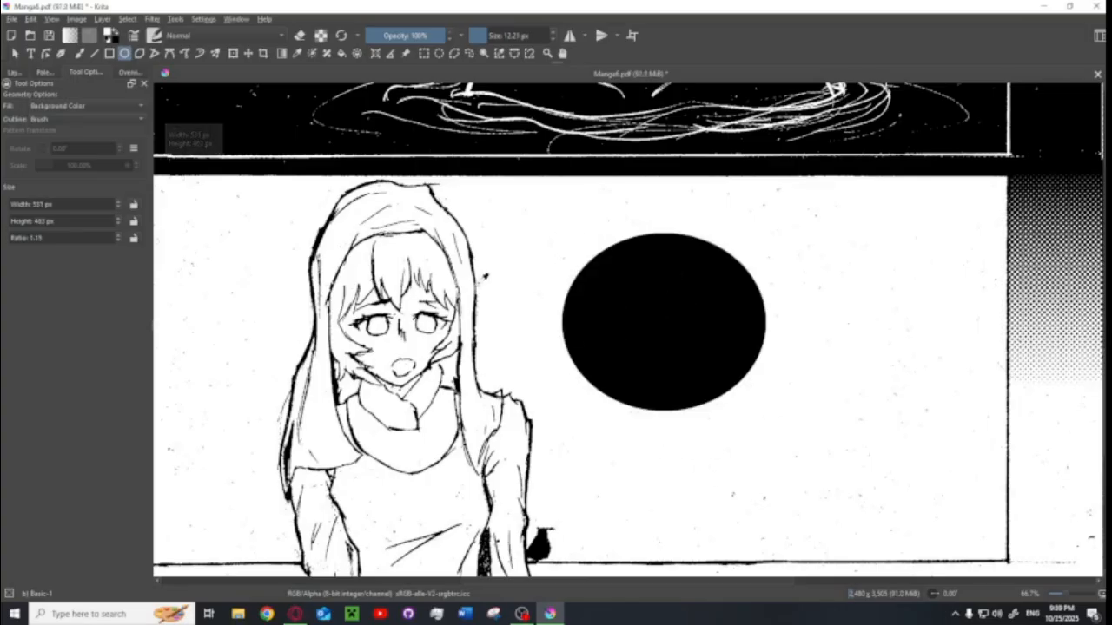
key("ctrl+z")
left_click_drag(586, 222, 642, 266)
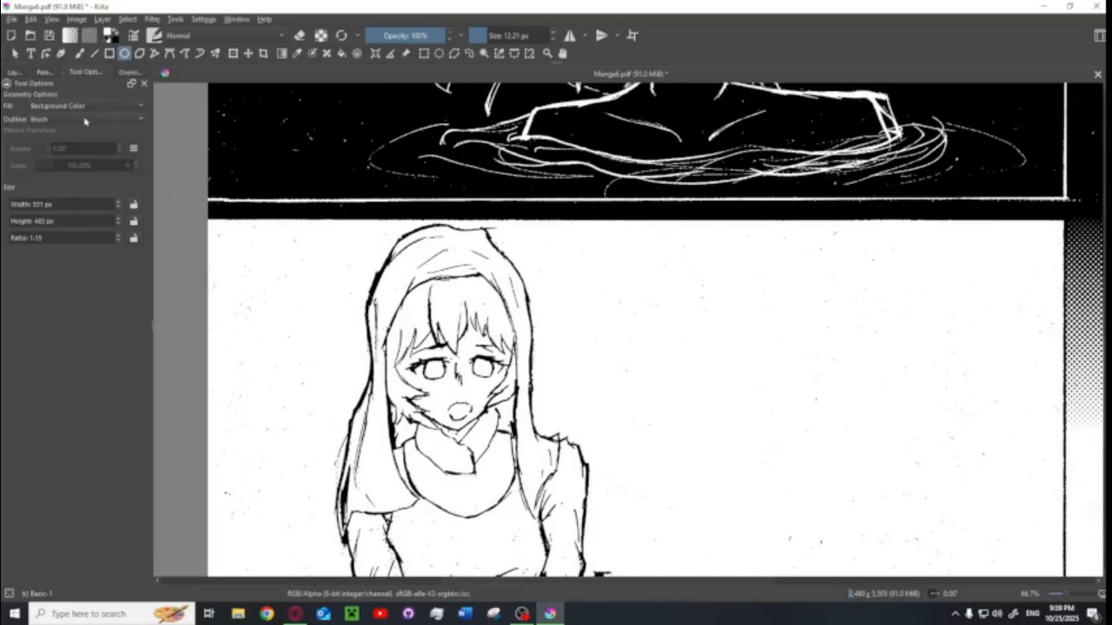
left_click_drag(558, 260, 720, 425)
key("ctrl+z")
Add a new paint layer and draw a tall black-filled ellipse with a white outline beside the girl.
left_click(14, 74)
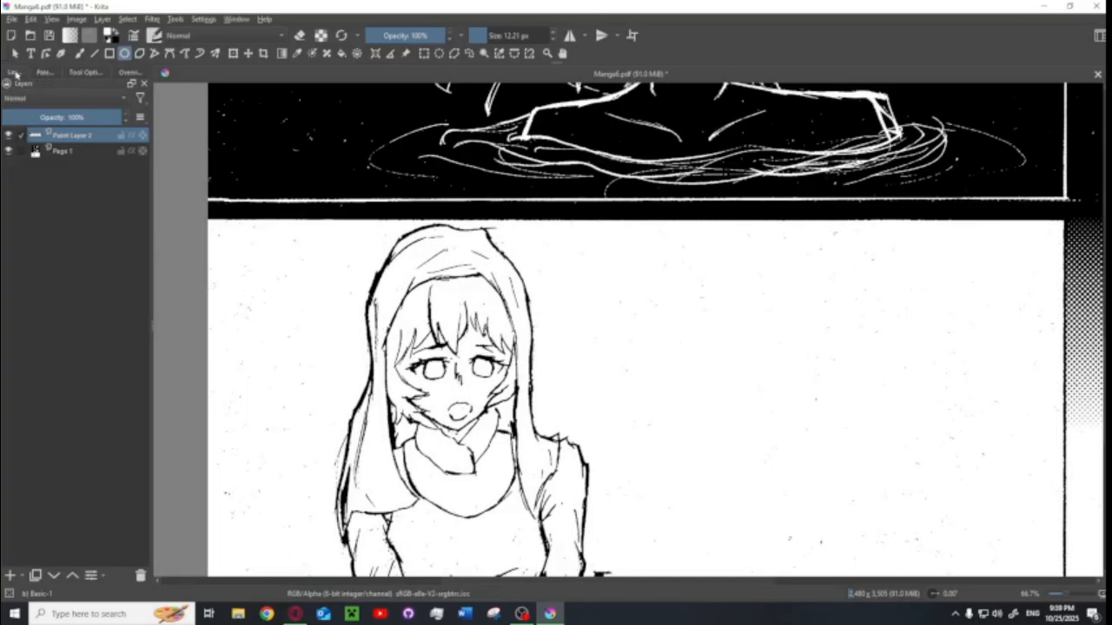
left_click(11, 575)
left_click_drag(589, 264, 773, 525)
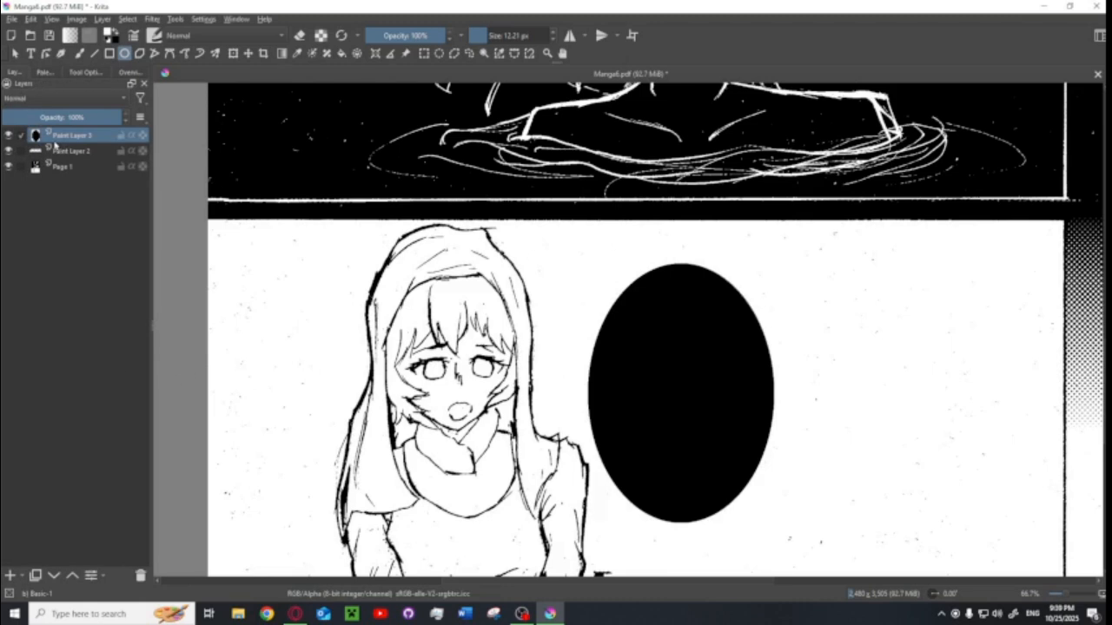
Duplicate the black ellipse layer, enlarge the copy slightly and reposition it over the original.
key("Insert")
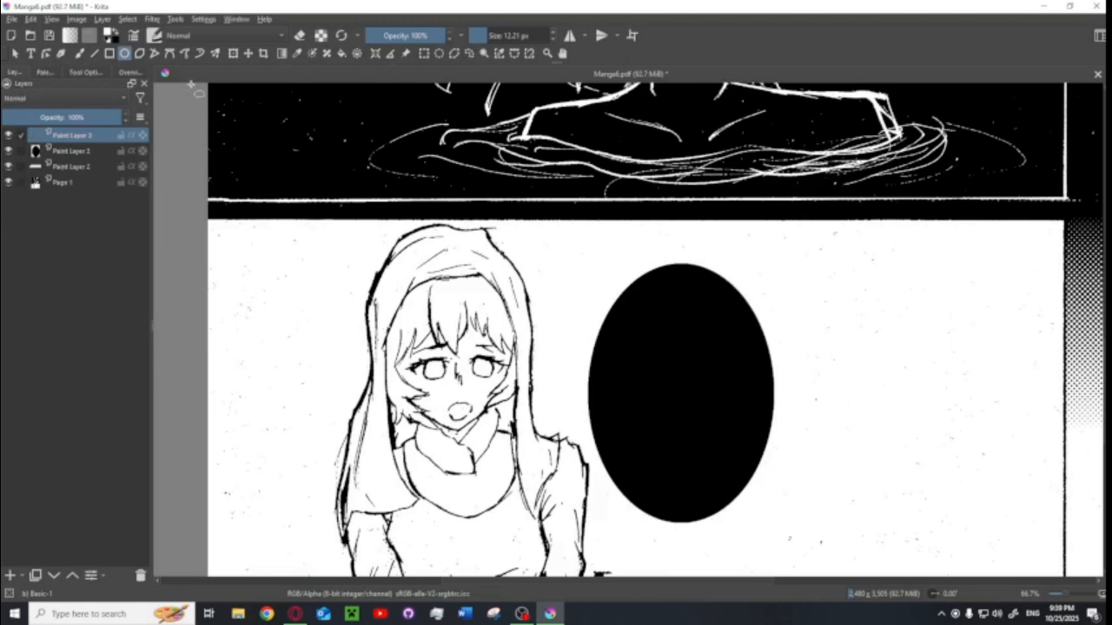
left_click(233, 54)
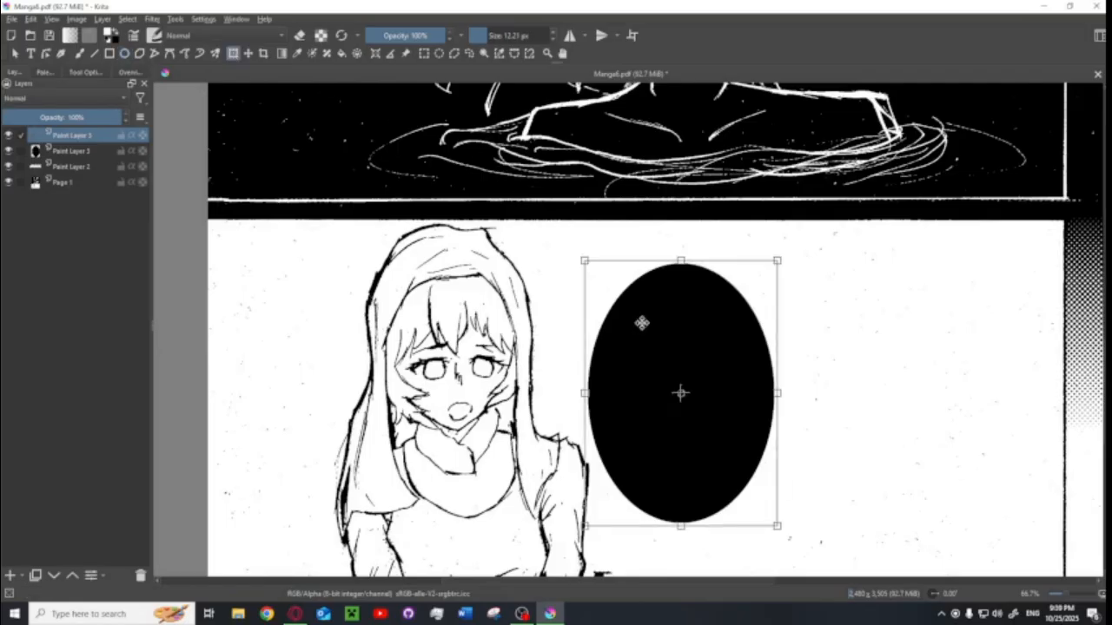
left_click_drag(783, 262, 790, 255)
left_click_drag(729, 324, 727, 322)
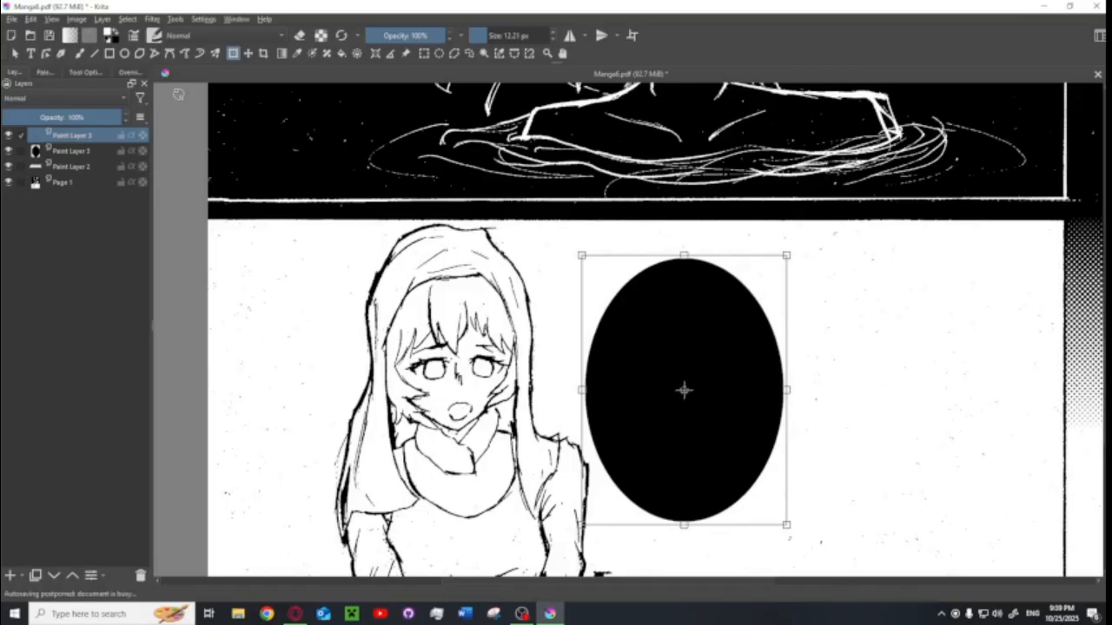
left_click(248, 54)
mouse_move(685, 369)
left_mouse_down()
mouse_move(670, 367)
mouse_move(693, 390)
mouse_move(684, 368)
left_mouse_up()
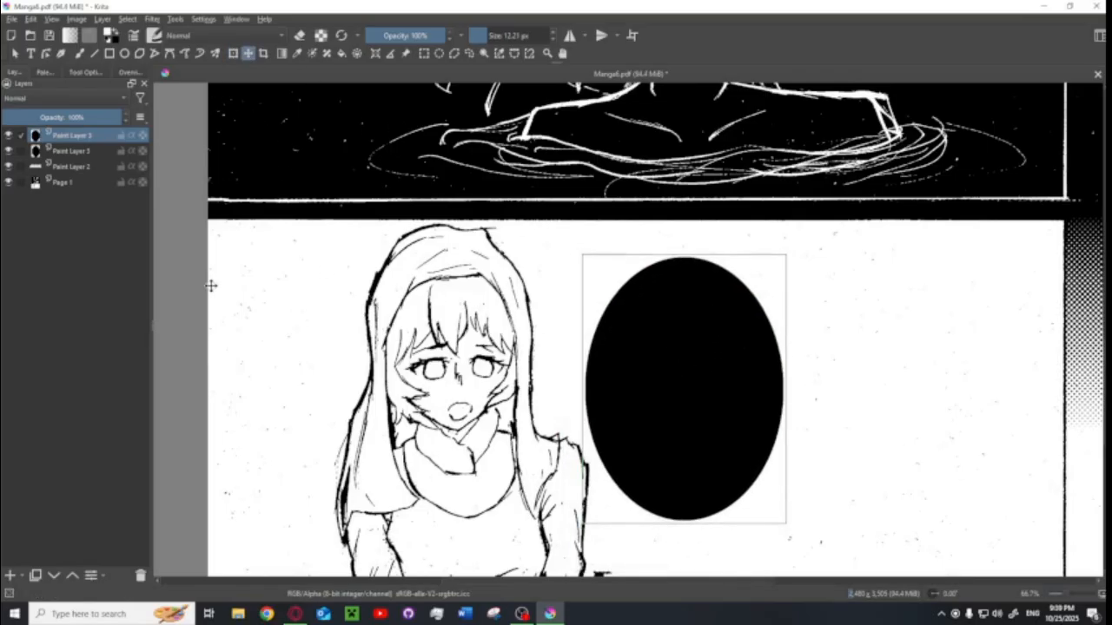
Stack the smaller ellipse above the enlarged copy and centre it inside to form a double-outlined bubble.
left_click(71, 151)
left_click(75, 136)
left_click_drag(712, 376, 716, 372)
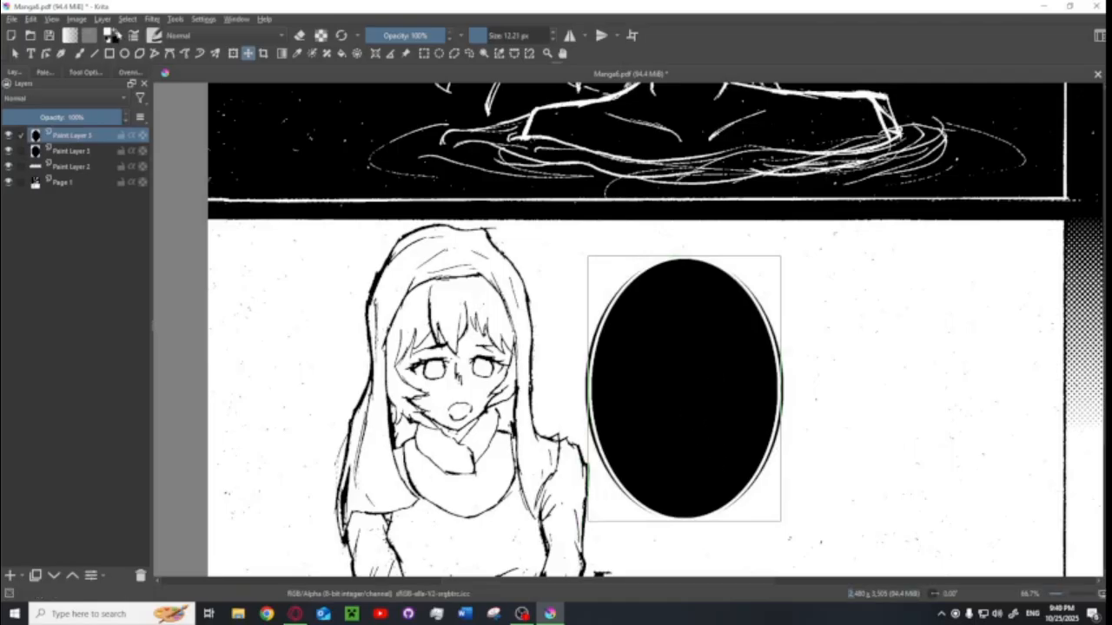
left_click(155, 35)
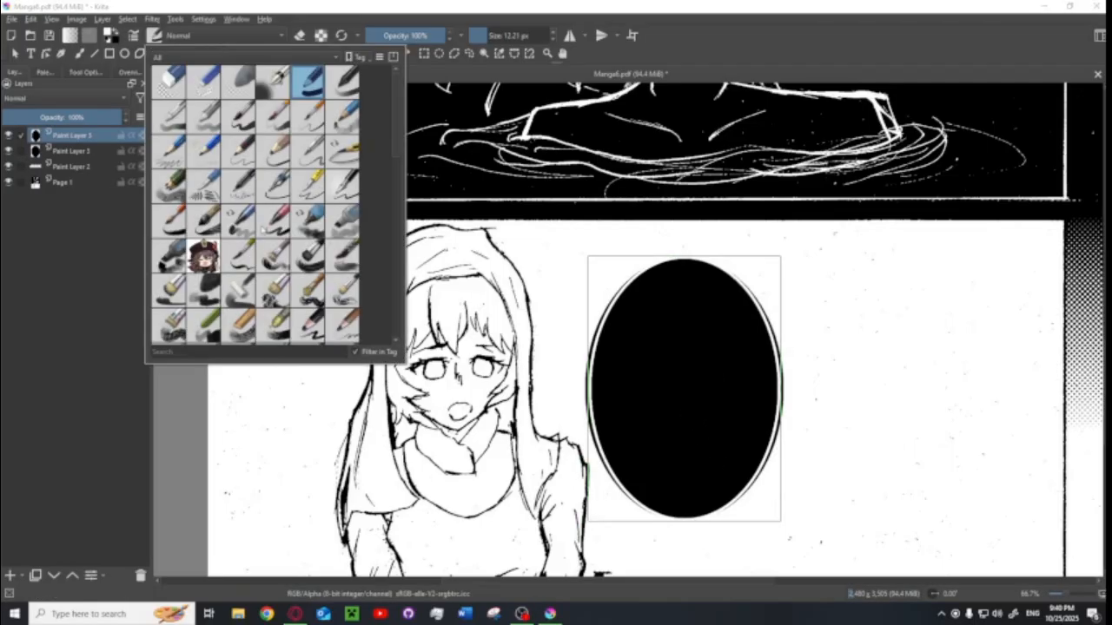
scroll(264, 241, "down", 10)
left_click(41, 310)
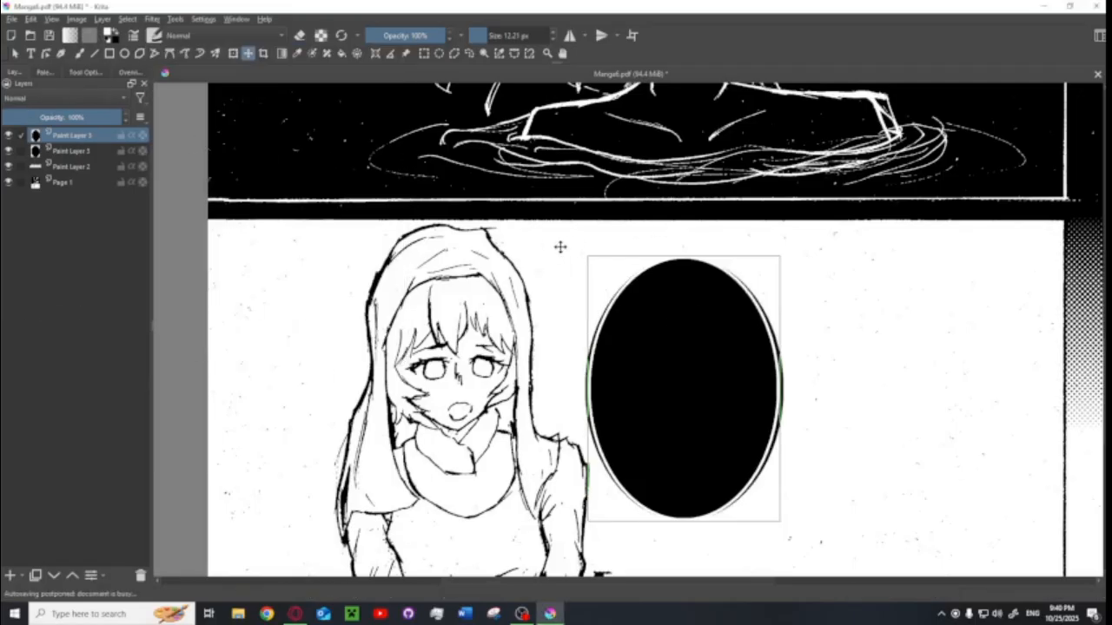
scroll(560, 248, "down", 3)
scroll(692, 278, "up", 2)
key("b")
left_click_drag(543, 228, 721, 279)
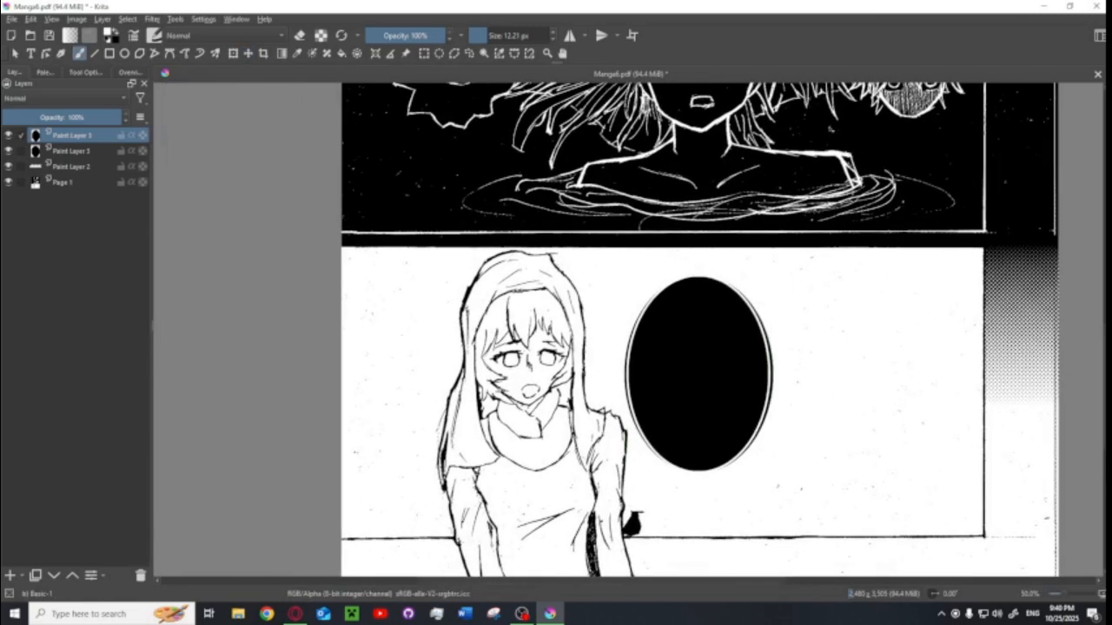
mouse_move(294, 614)
left_click_drag(720, 365, 647, 315)
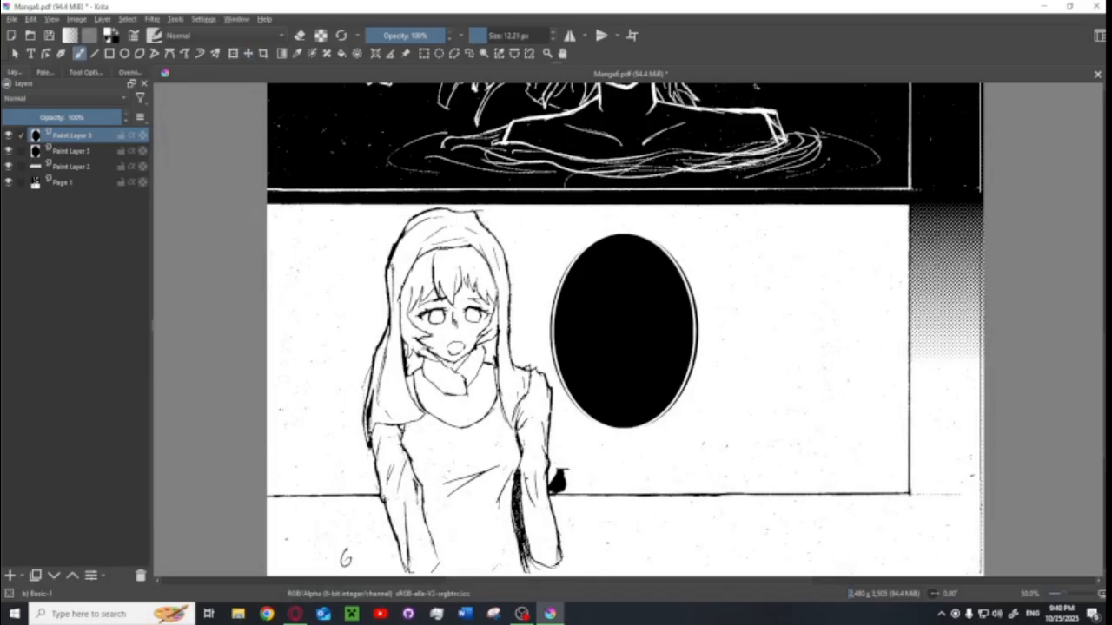
key("ctrl")
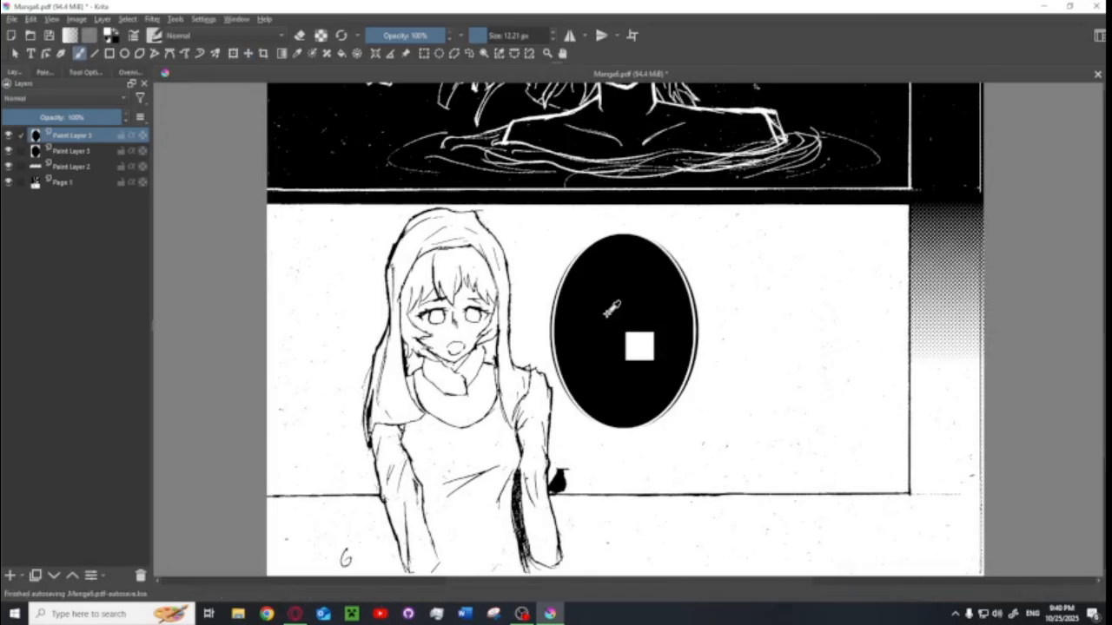
key("ctrl")
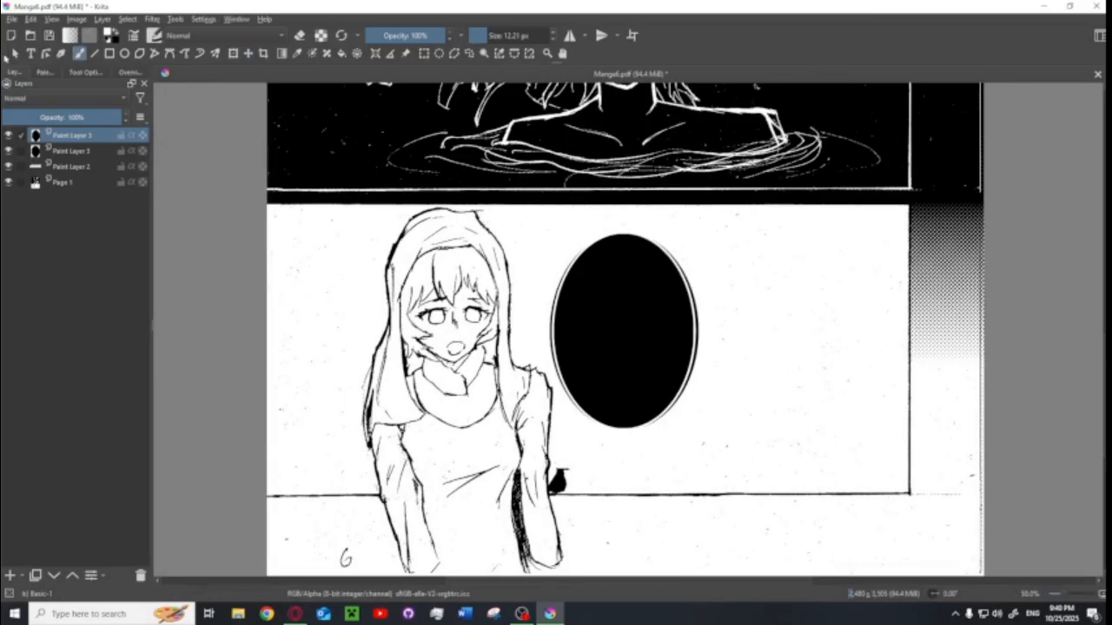
Place a text object in CC Wild Words over the black bubble and save it as "Placeholder Text blah blah blah".
left_click(85, 72)
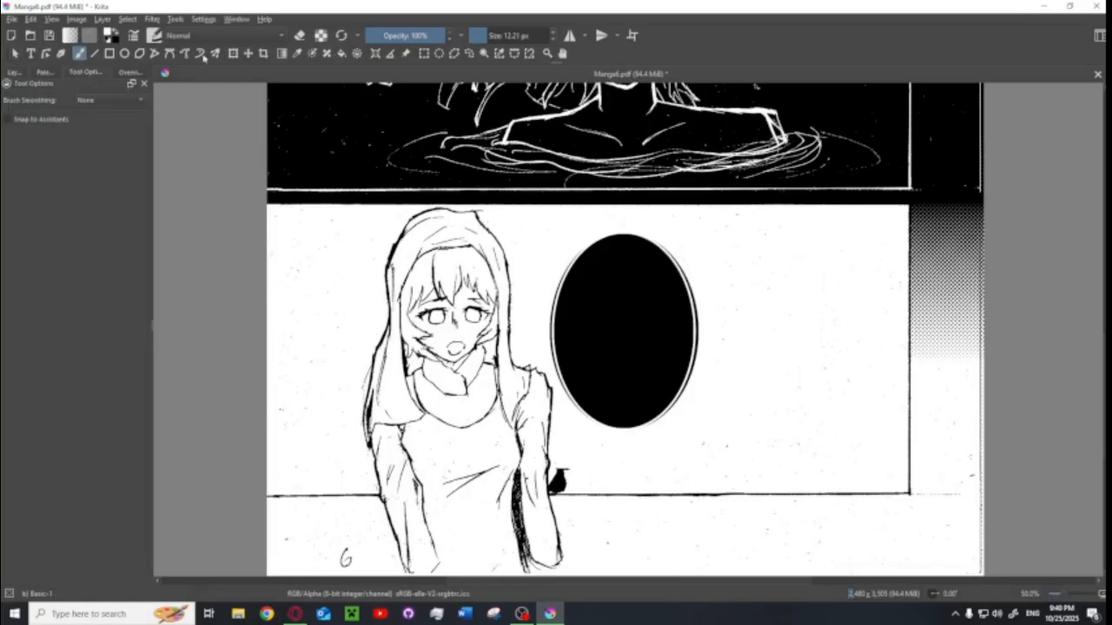
left_click(31, 53)
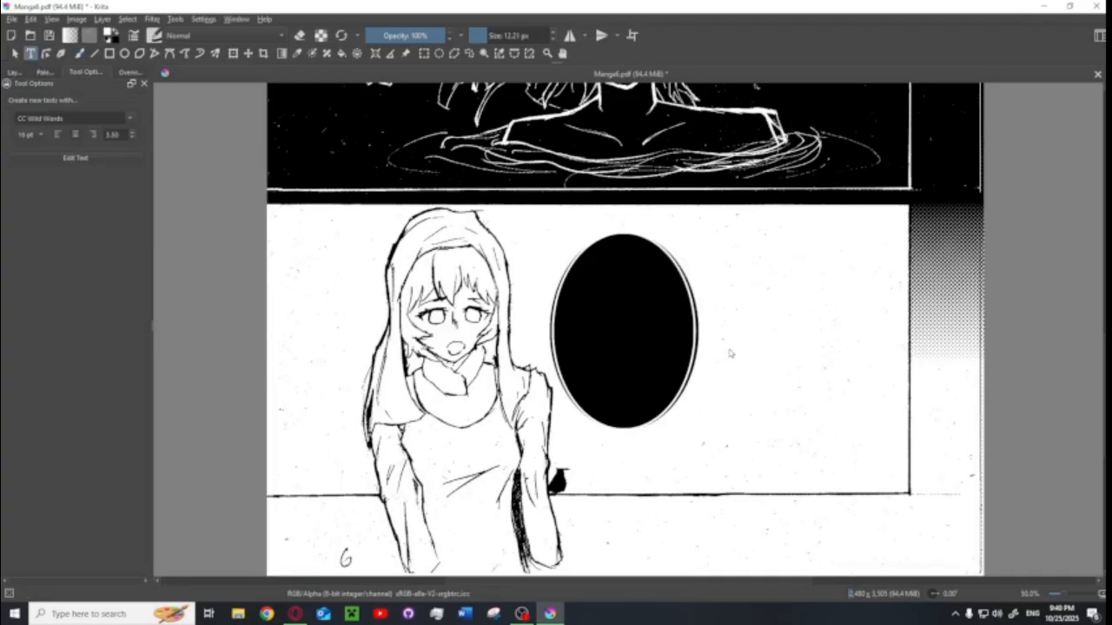
left_click_drag(564, 273, 699, 355)
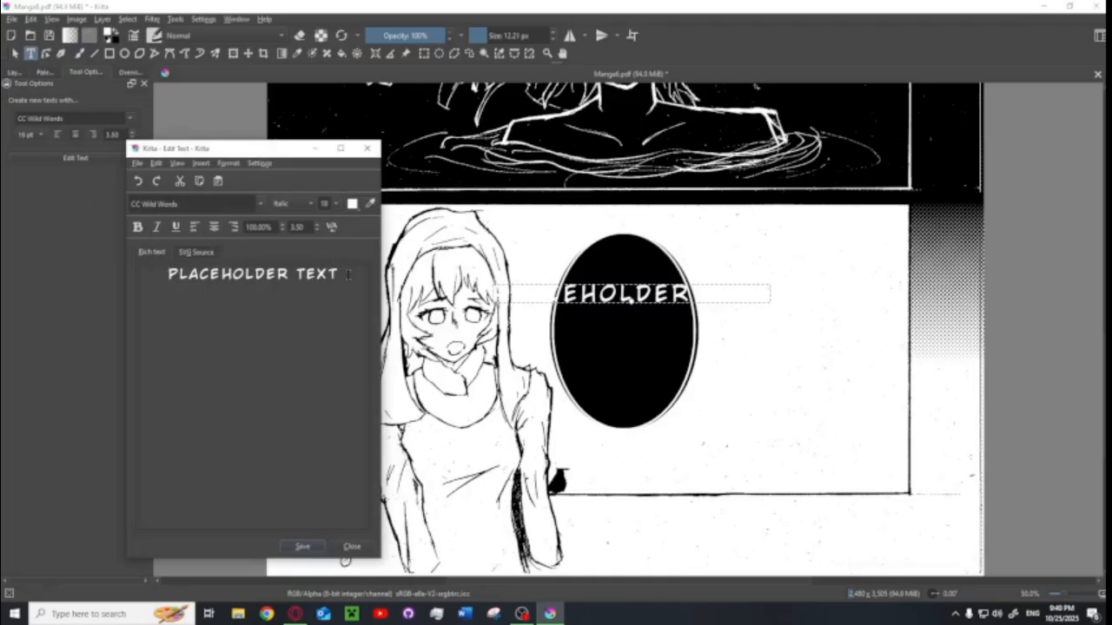
type("blah blah b")
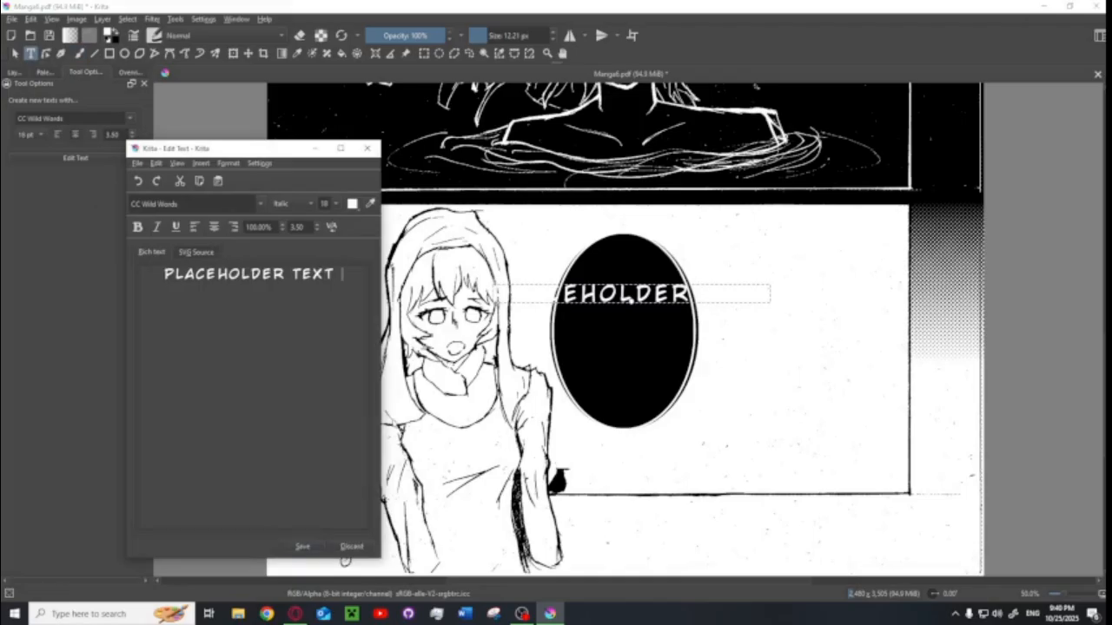
type("lah")
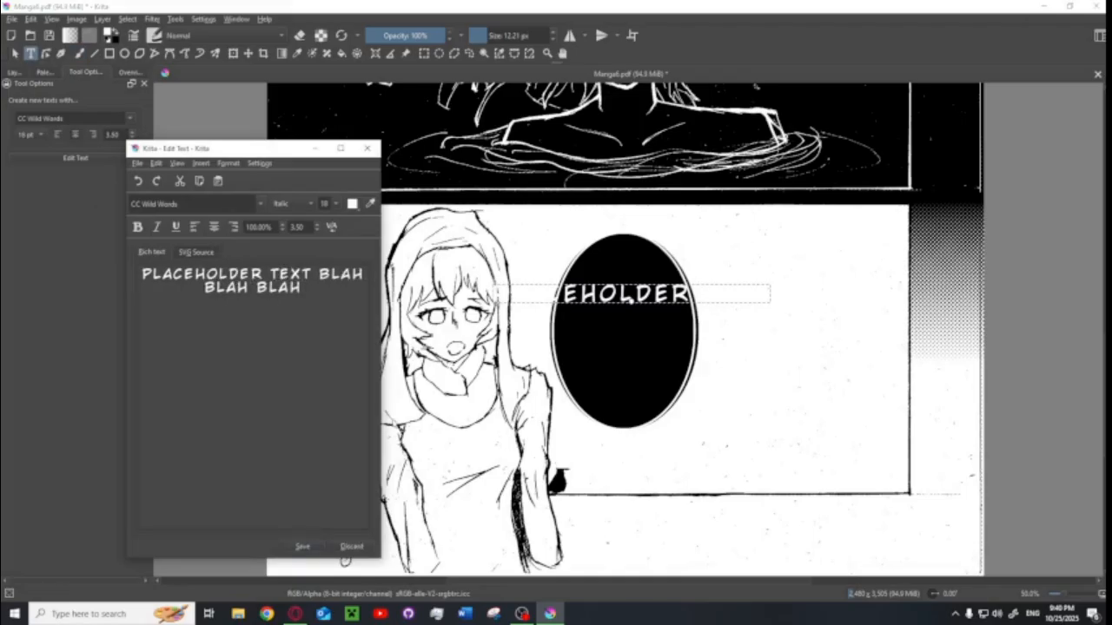
left_click(202, 253)
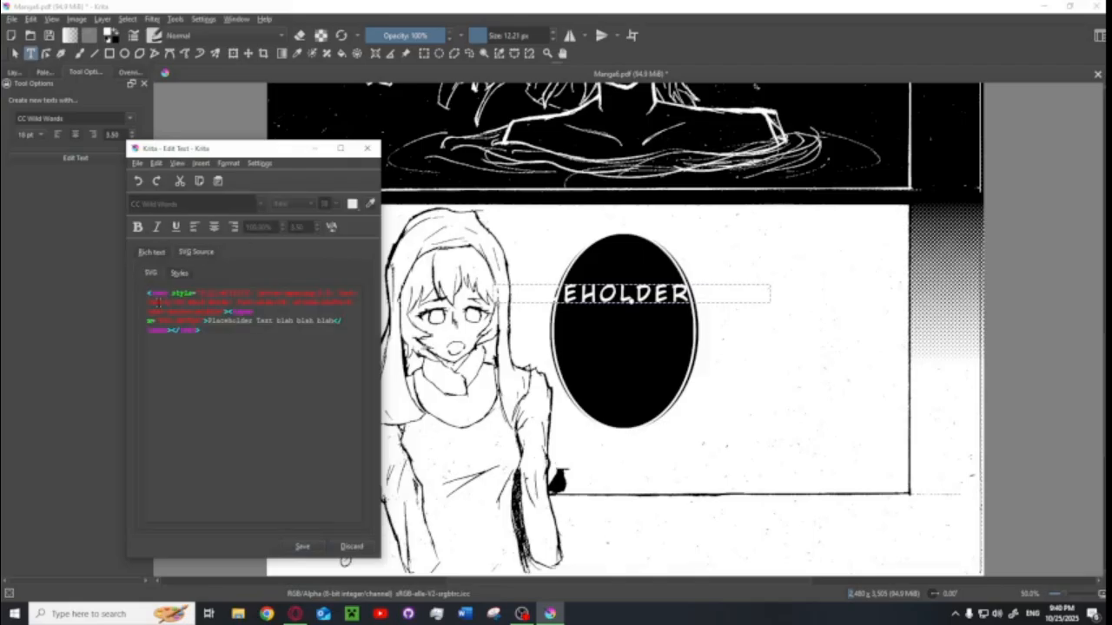
left_click(151, 251)
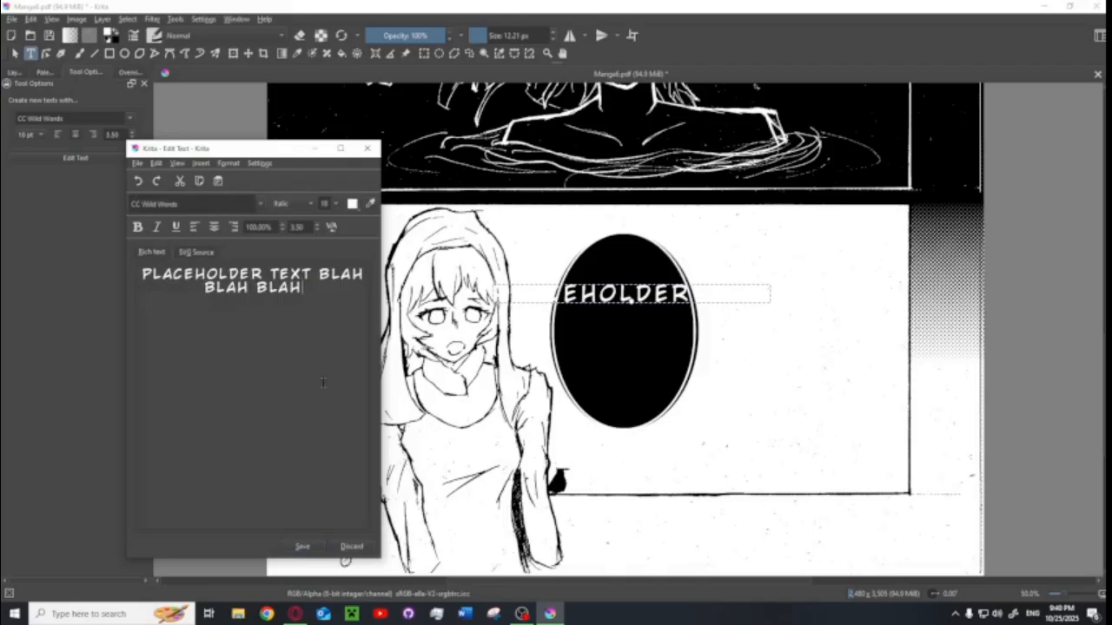
left_click(315, 547)
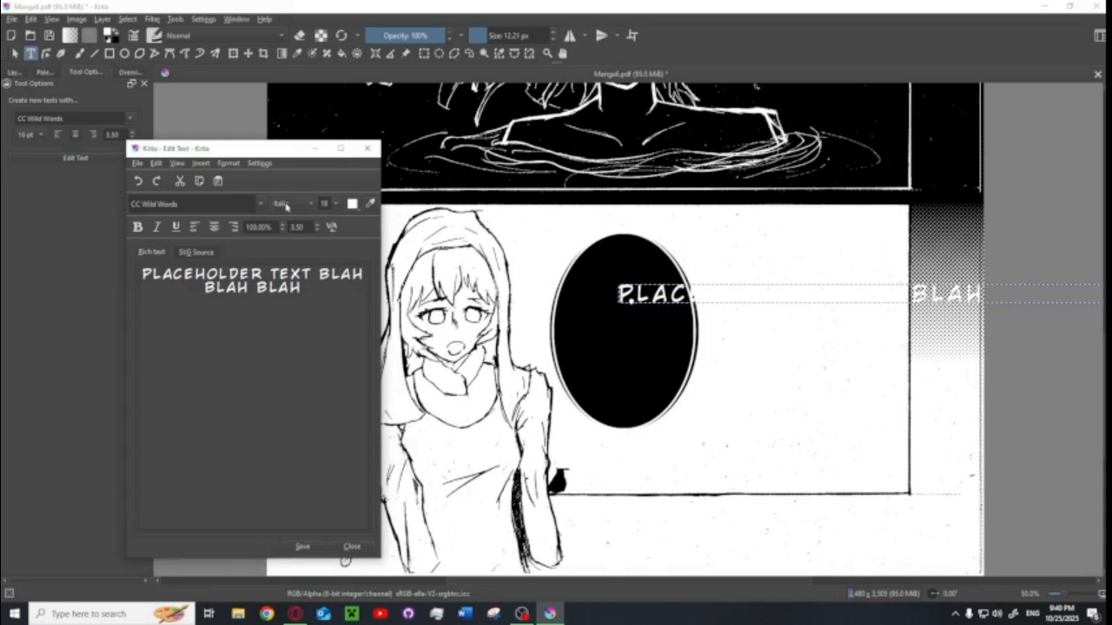
Italicise the words "Text blah" in the placeholder lettering.
left_click_drag(311, 286, 365, 273)
left_click(270, 274)
left_click(313, 203)
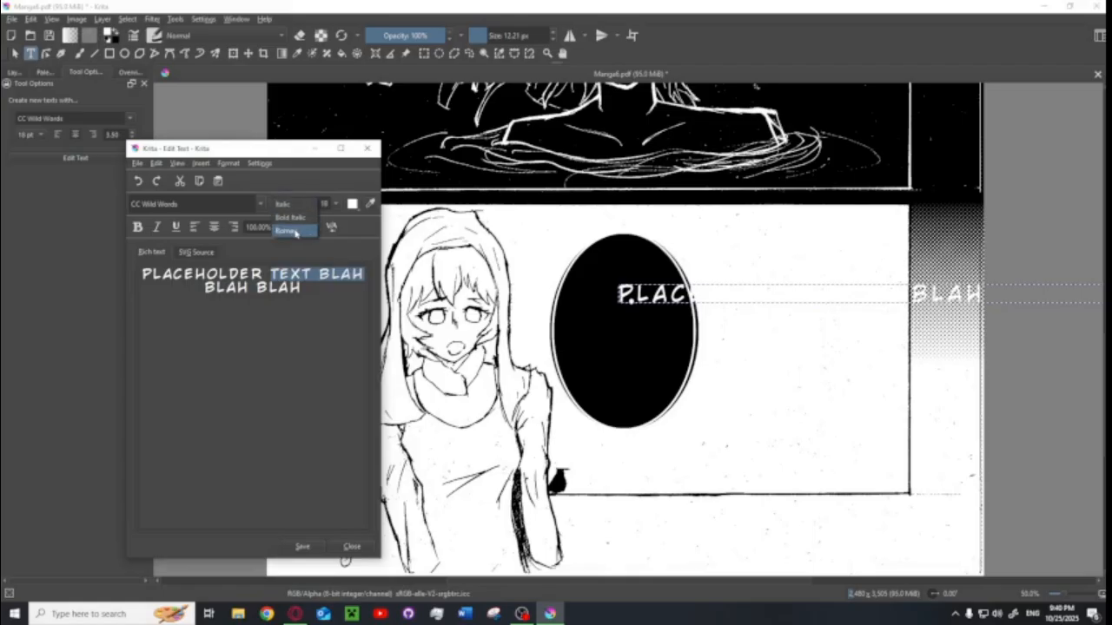
left_click(157, 227)
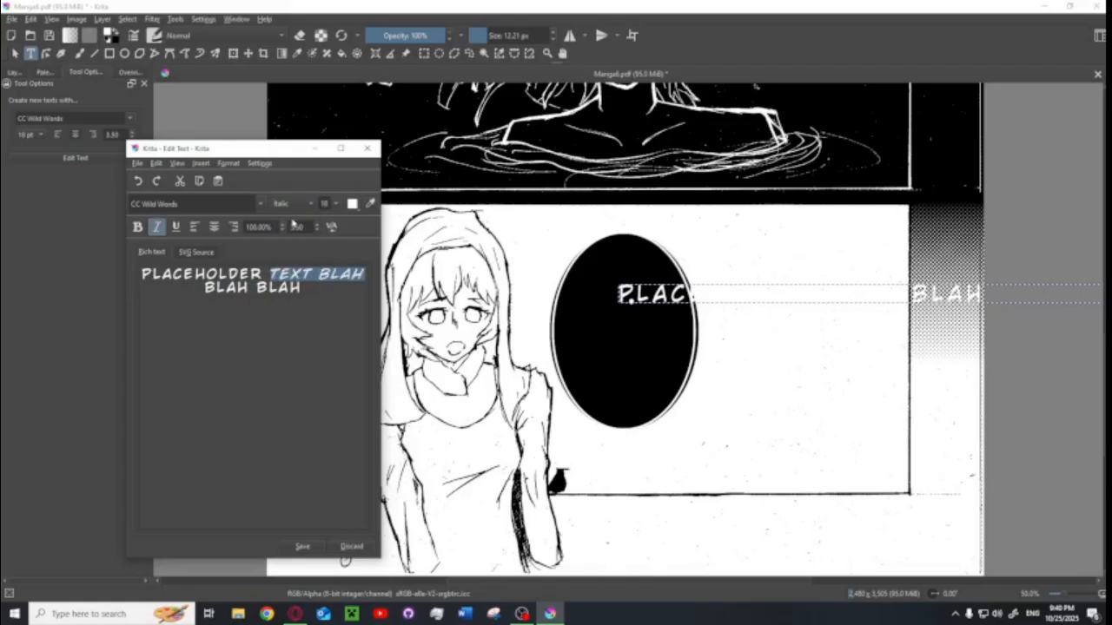
left_click(308, 292)
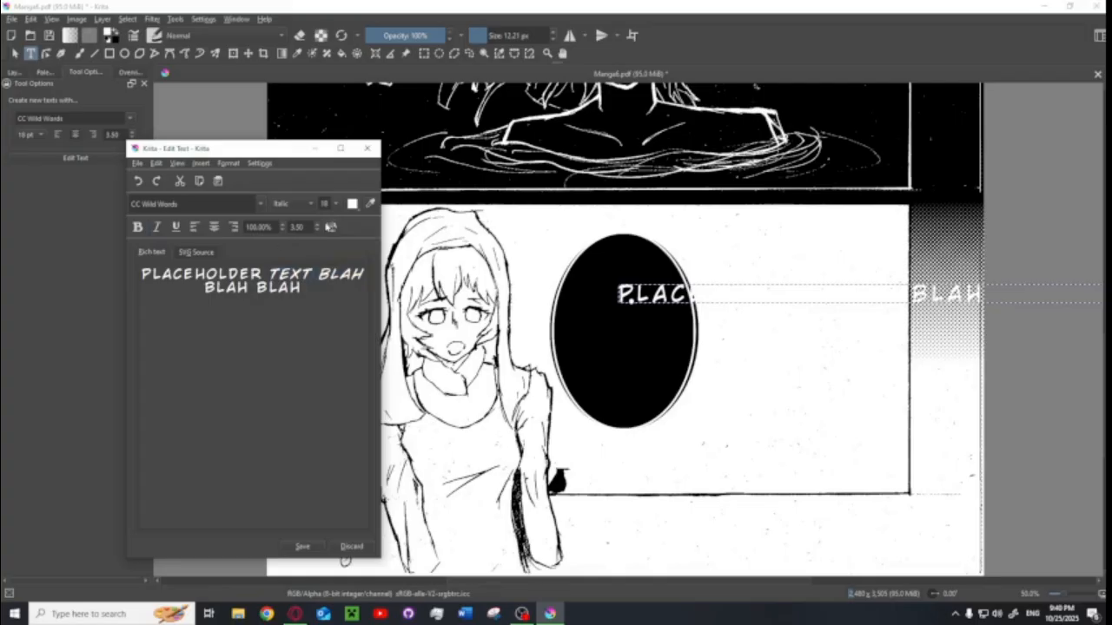
Set the letter spacing of the placeholder text to 0.00 and save the text.
left_click(318, 230)
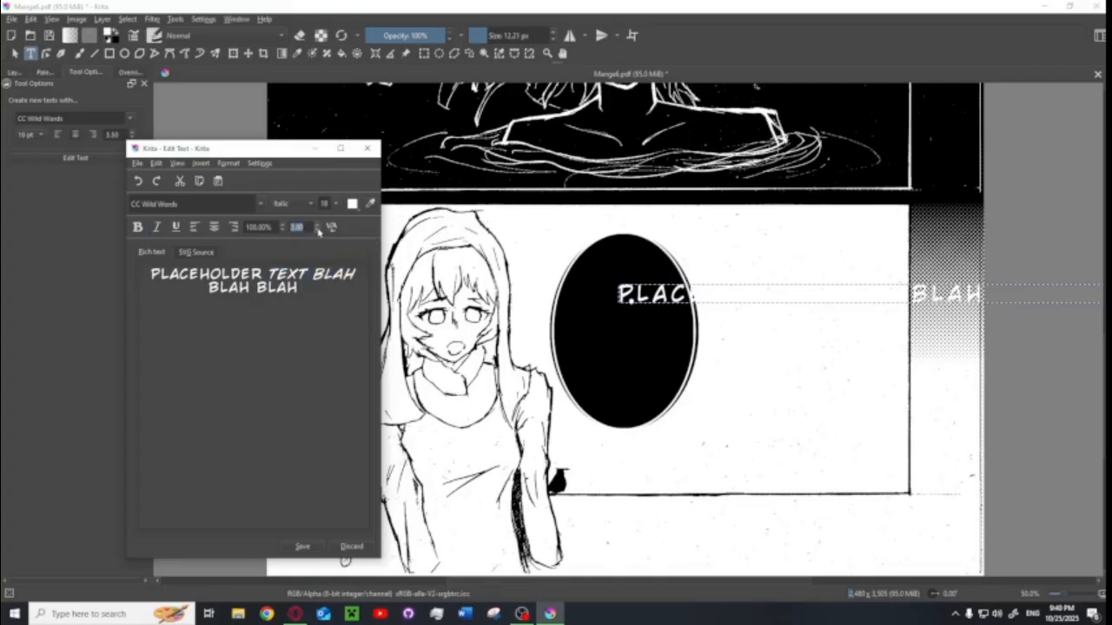
left_click(317, 230)
left_click(320, 225)
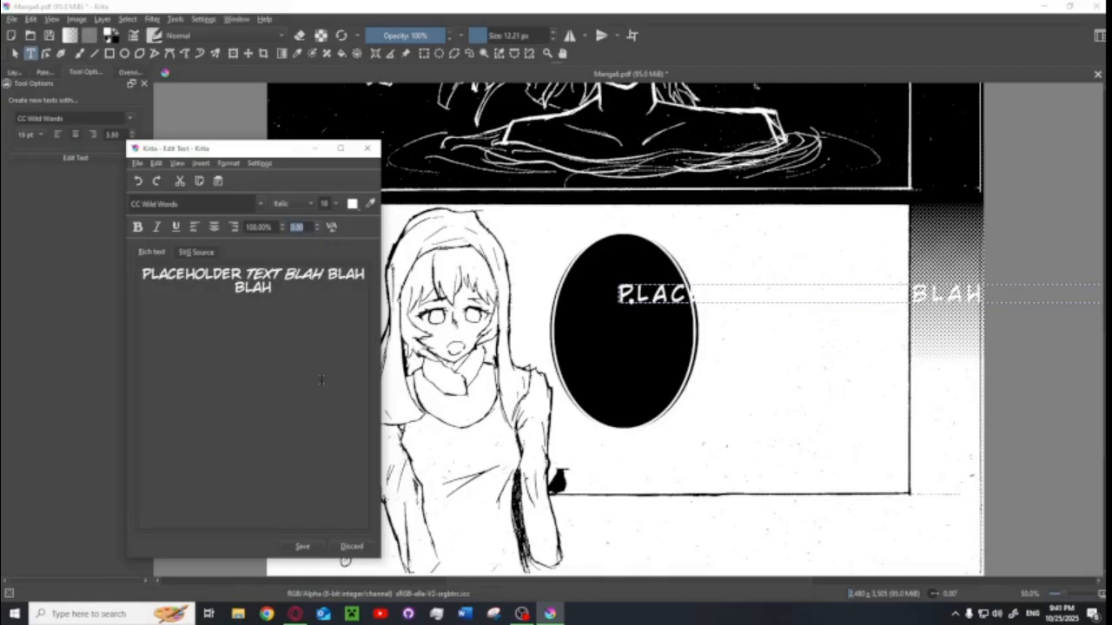
left_click(302, 546)
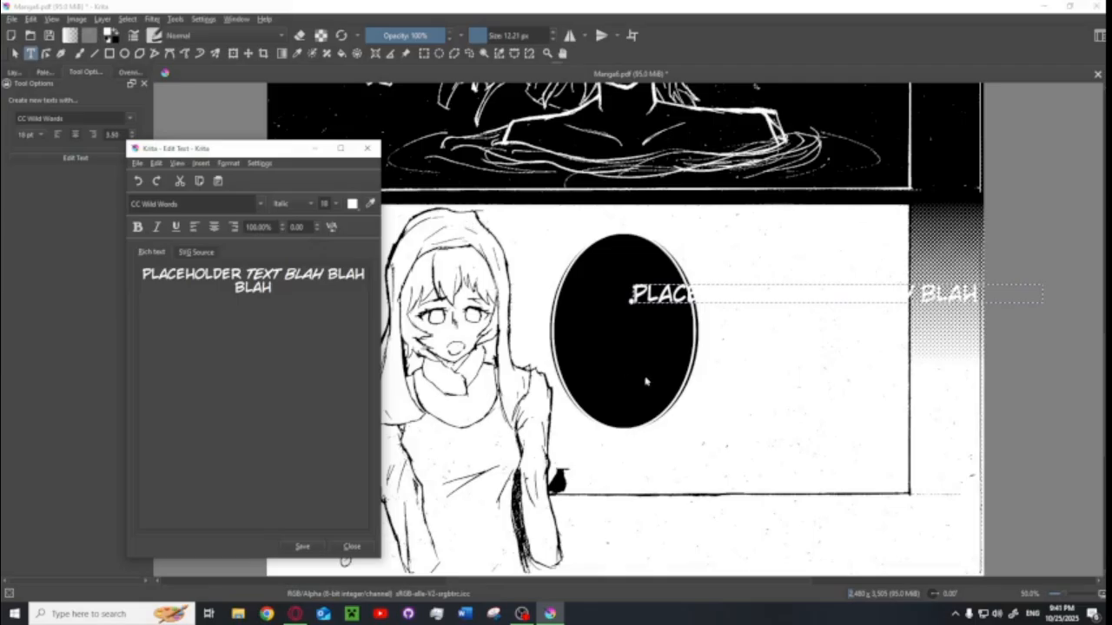
Append an unfilled inline-size property to the text style in the SVG source, copy the whole source and close the editor.
left_click(209, 258)
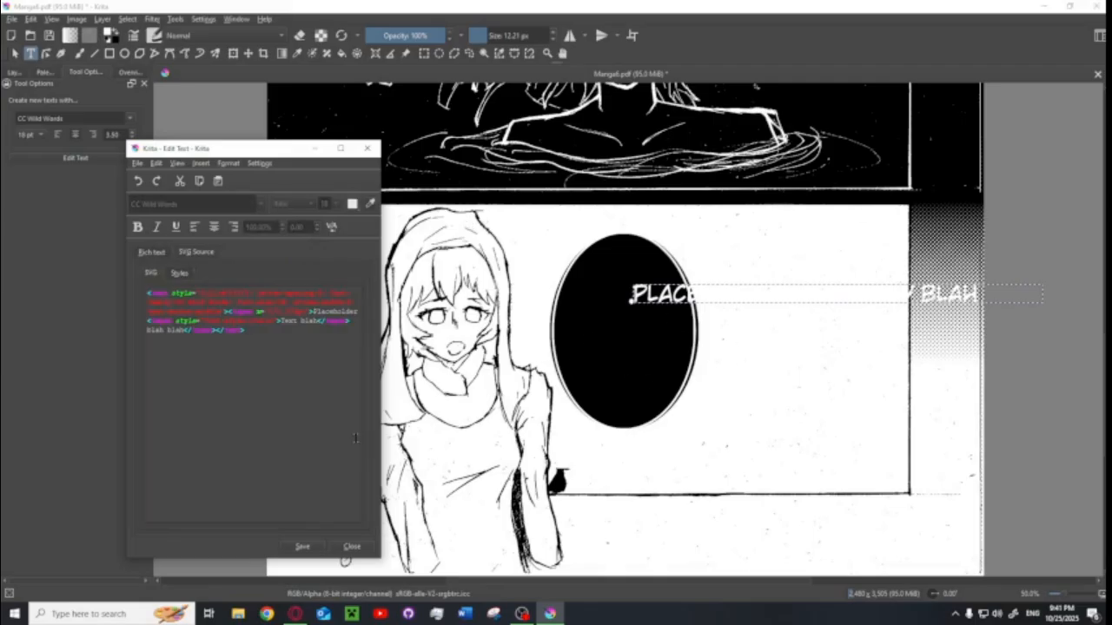
type(";")
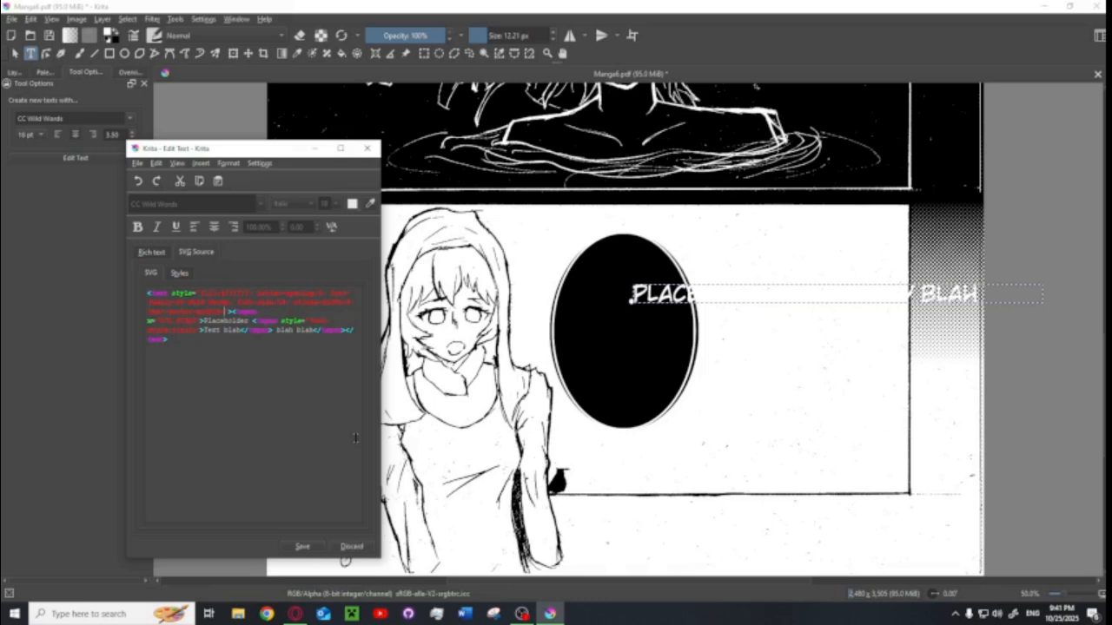
left_click_drag(146, 290, 232, 311)
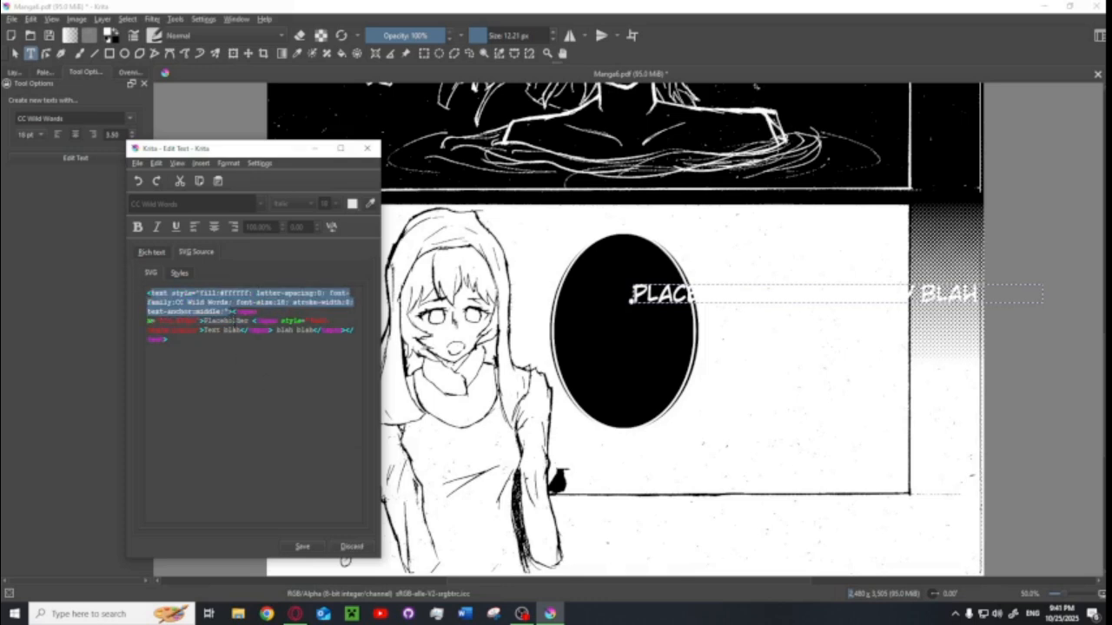
left_click(246, 387)
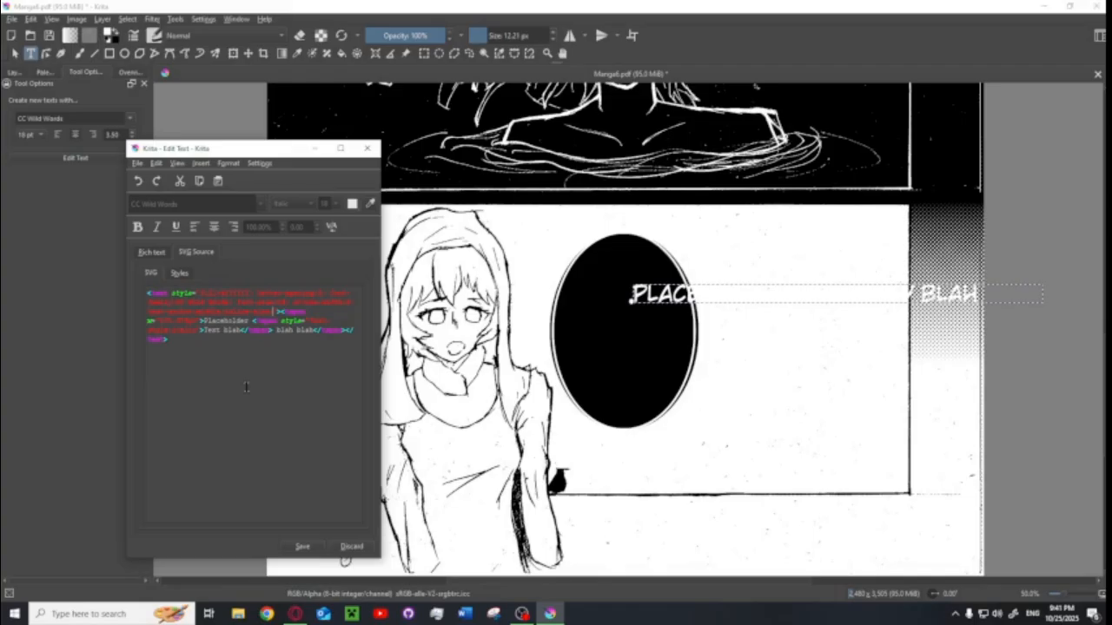
key("ctrl+a")
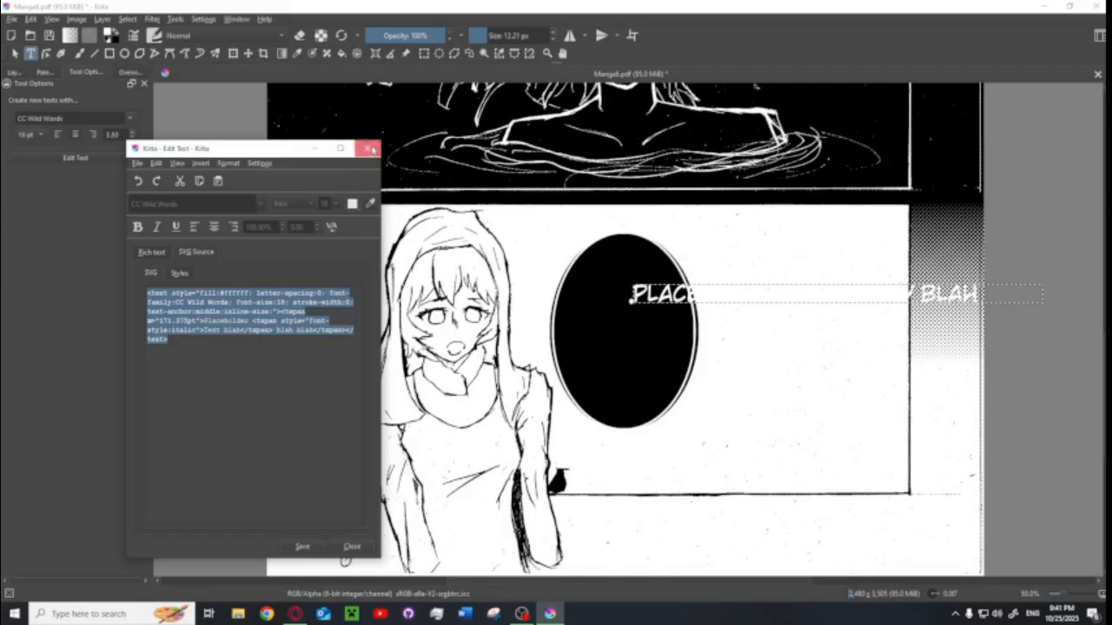
left_click(374, 150)
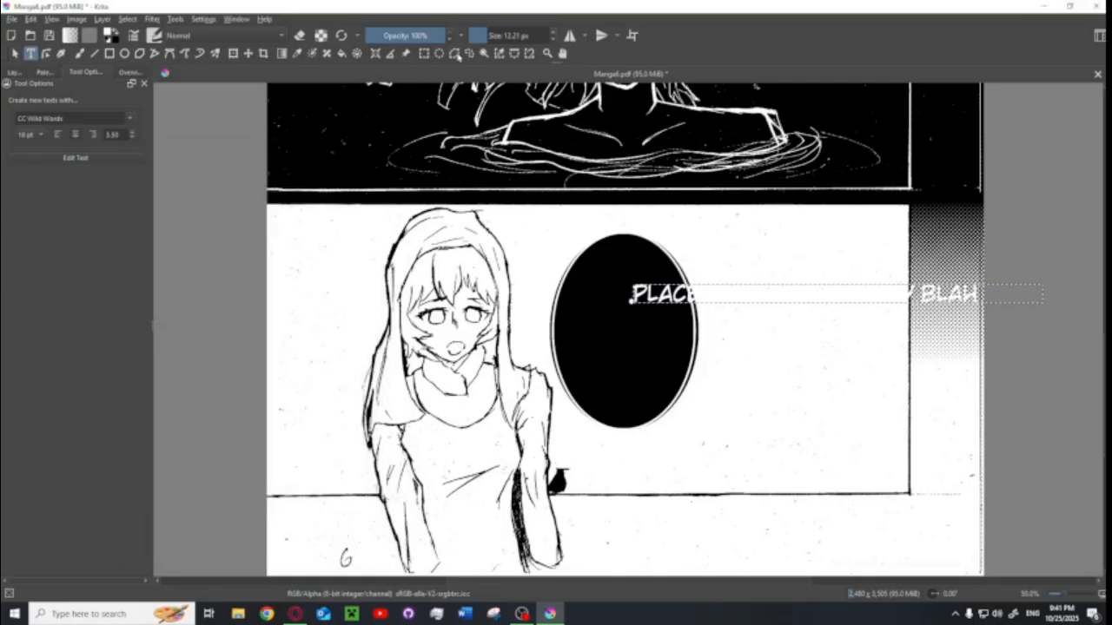
Measure the horizontal width available for text across the upper part of the black bubble, with the distance in points.
left_click(391, 53)
left_click_drag(557, 298, 714, 286)
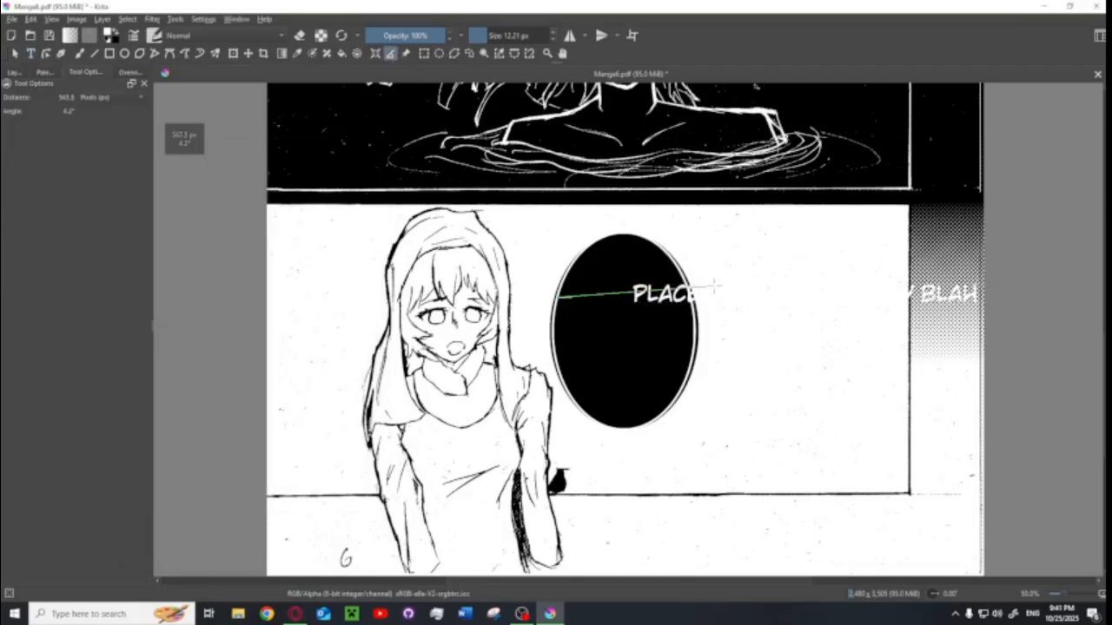
left_click(601, 271)
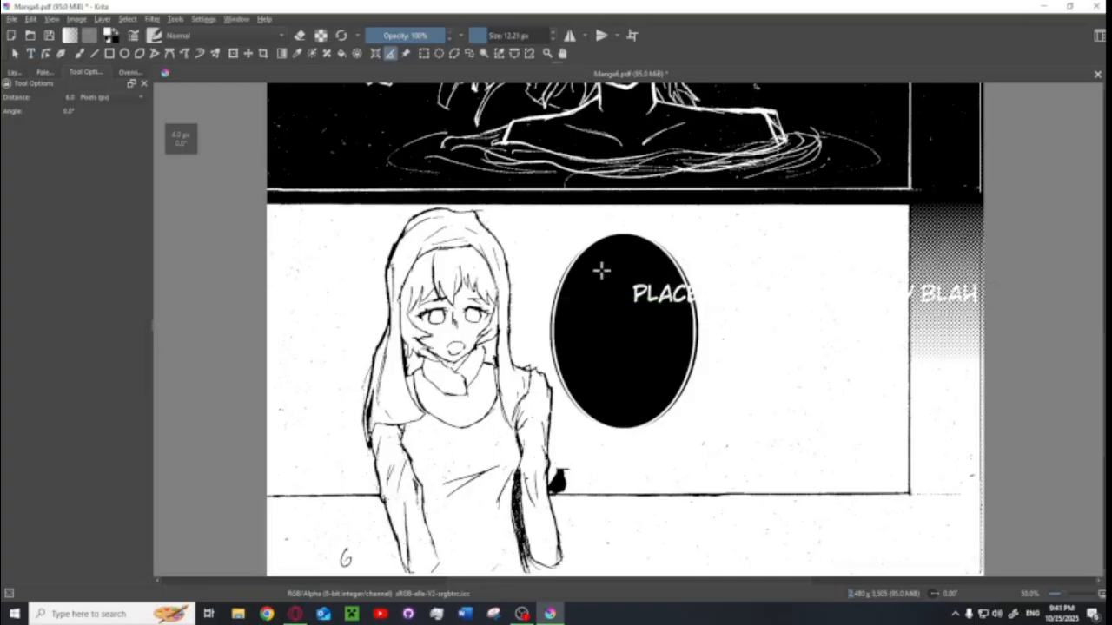
mouse_move(583, 274)
left_mouse_down()
mouse_move(662, 276)
mouse_move(582, 271)
left_mouse_up()
left_click(667, 278)
left_click(669, 272)
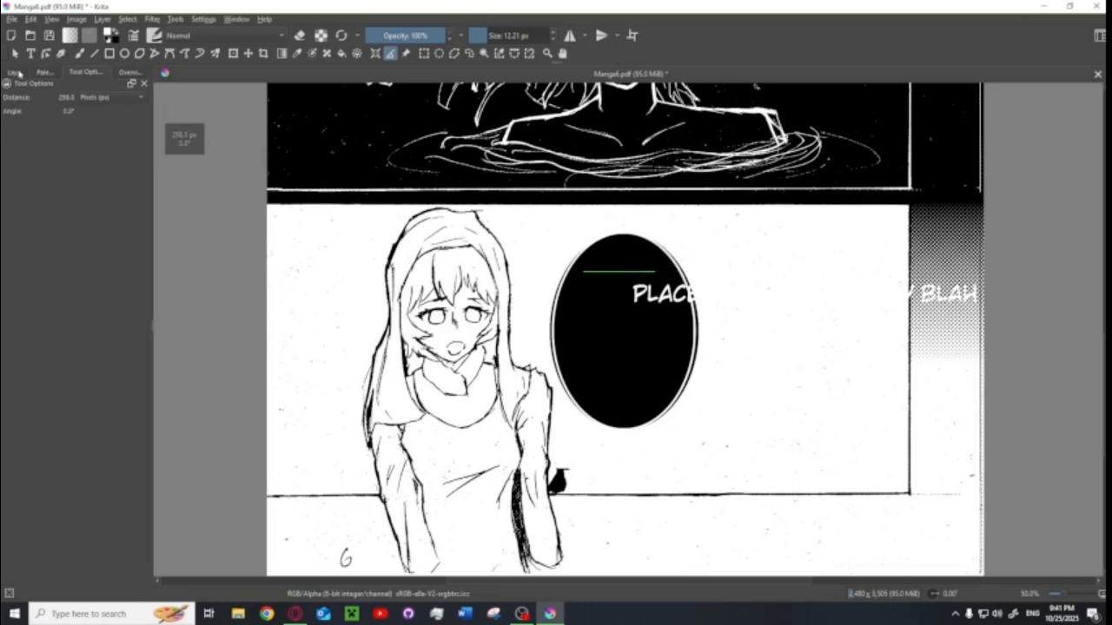
left_click(93, 97)
left_click(97, 85)
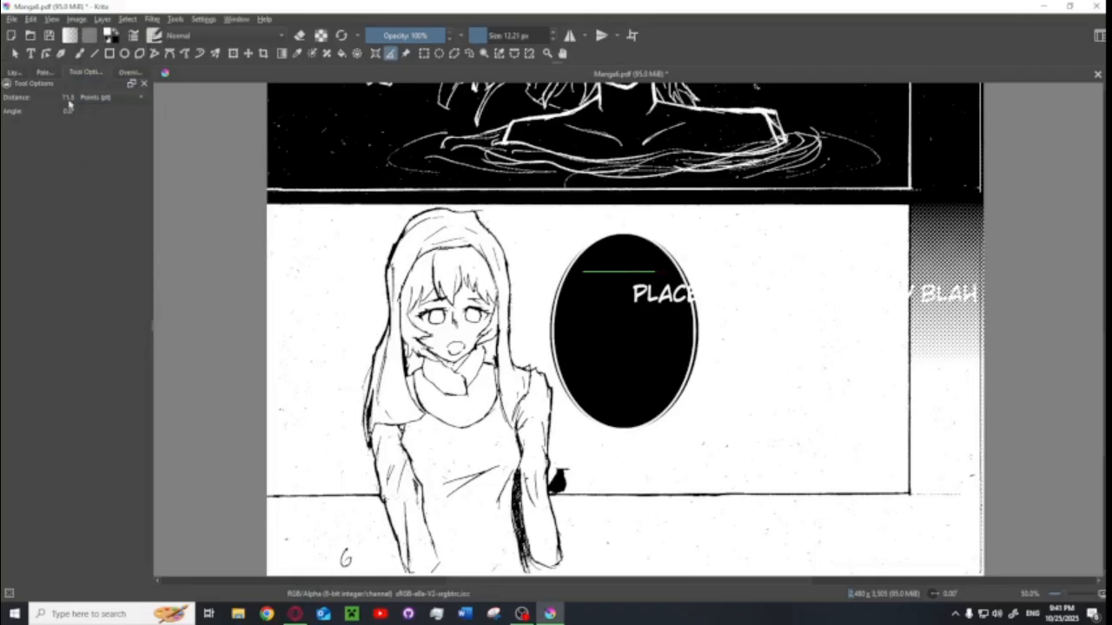
left_click(15, 74)
left_click(79, 75)
key("ctrl+Return")
type("tools")
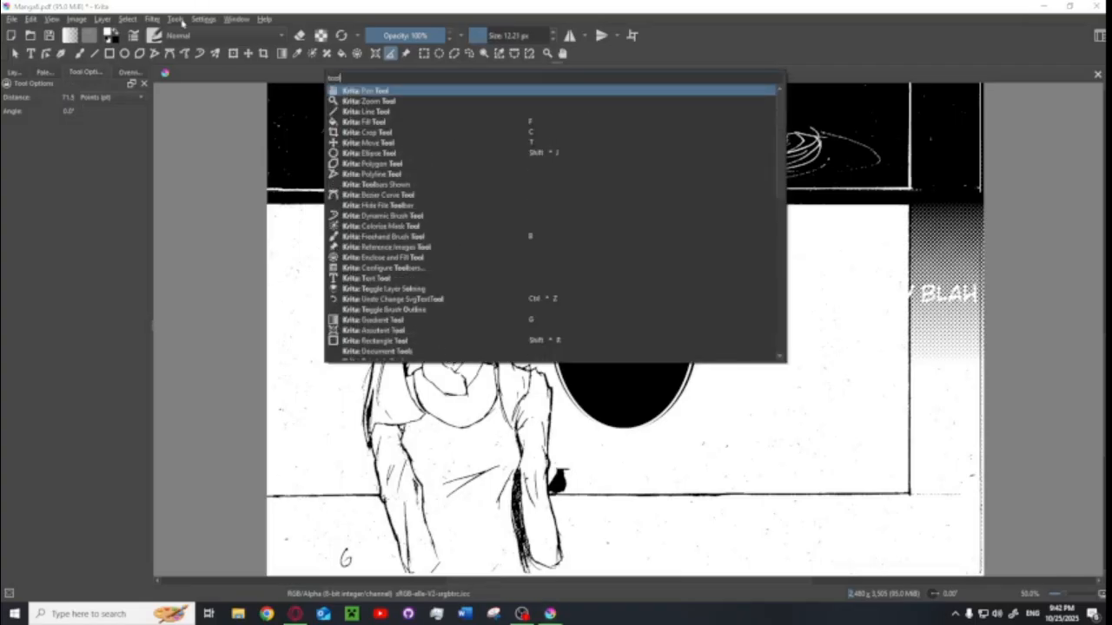
key("BackSpace")
key("BackSpace")
key("BackSpace")
key("BackSpace")
key("BackSpace")
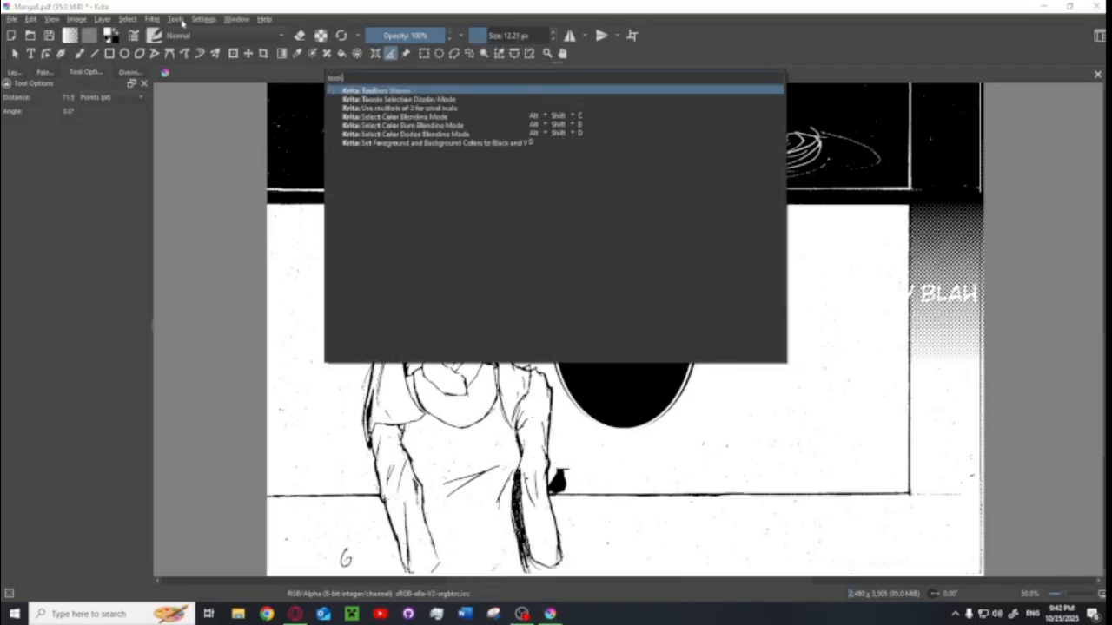
key("Escape")
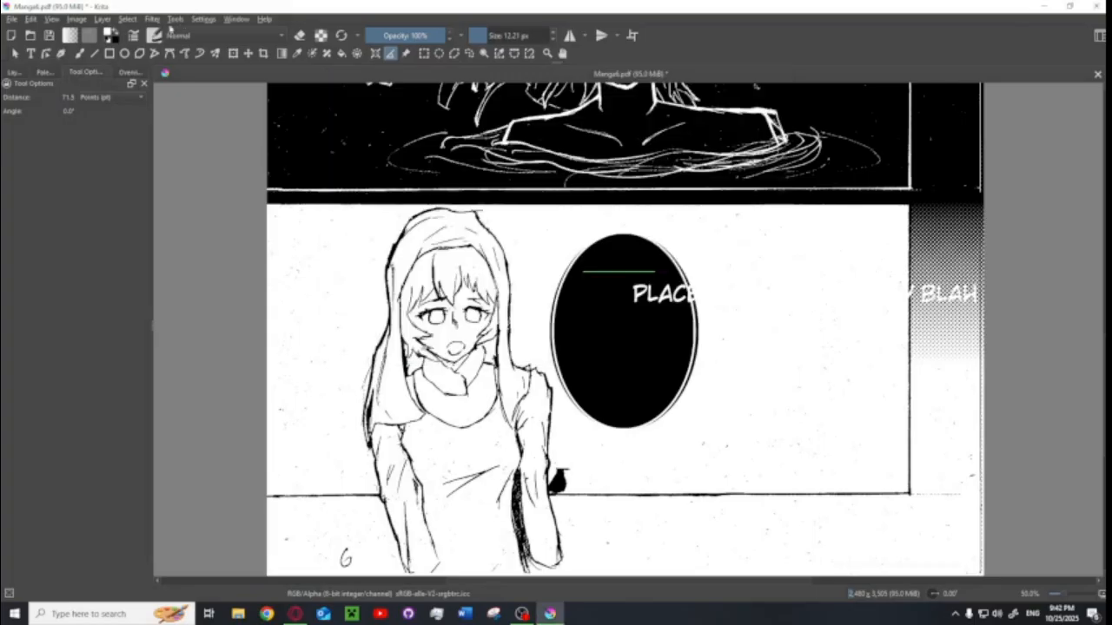
left_click(130, 19)
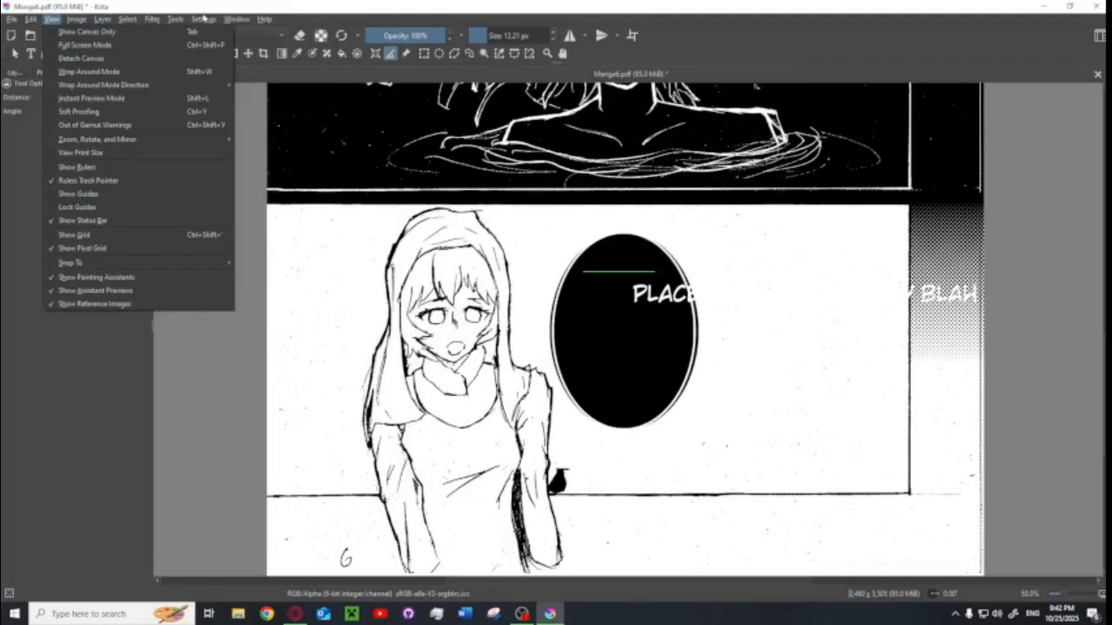
mouse_move(261, 111)
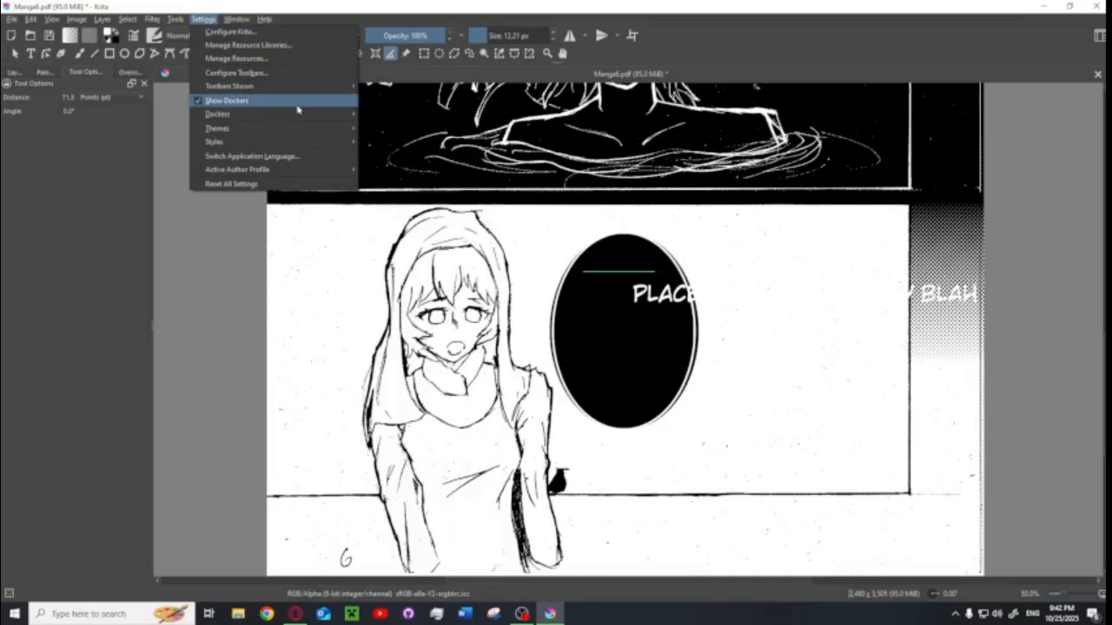
mouse_move(341, 115)
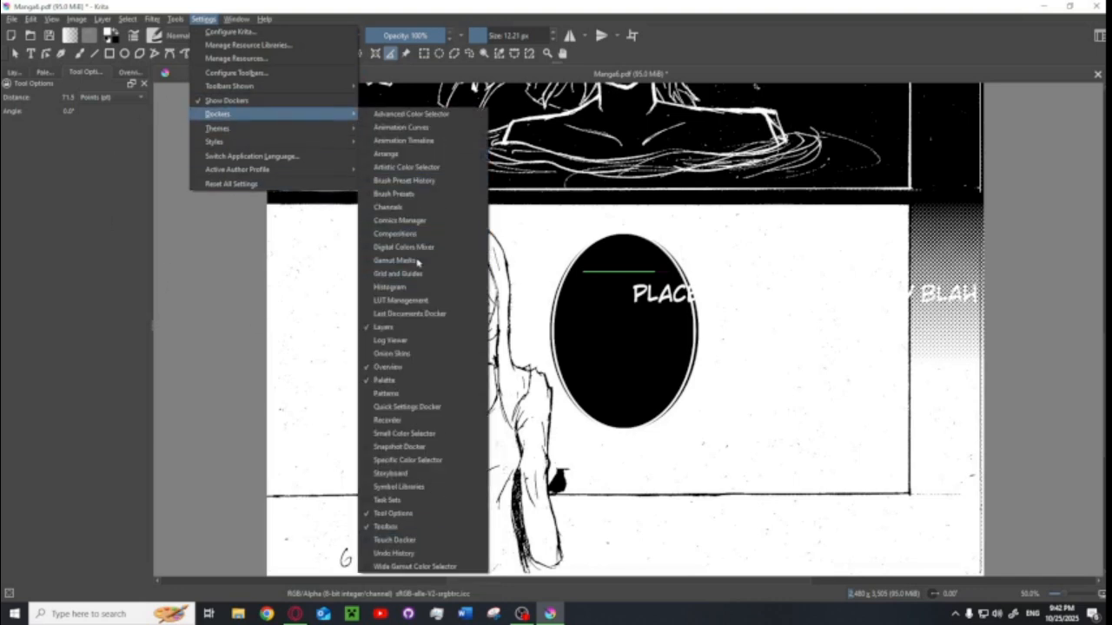
left_click(211, 85)
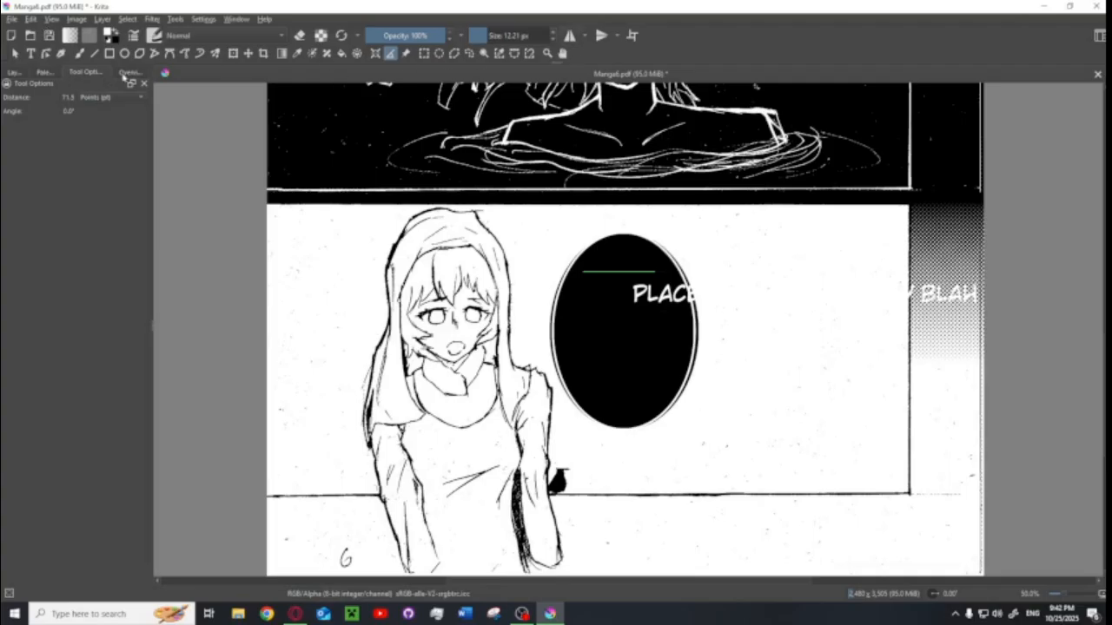
Replace the text's SVG source with the copied version, complete its style with inline-size:72 and save it.
left_click(30, 53)
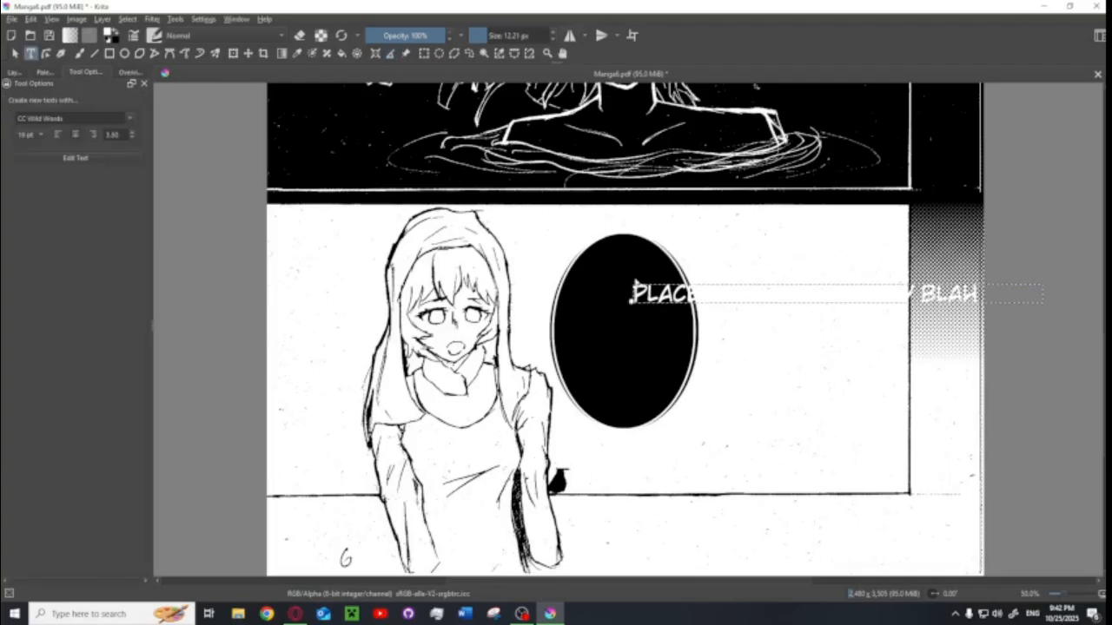
left_click(103, 159)
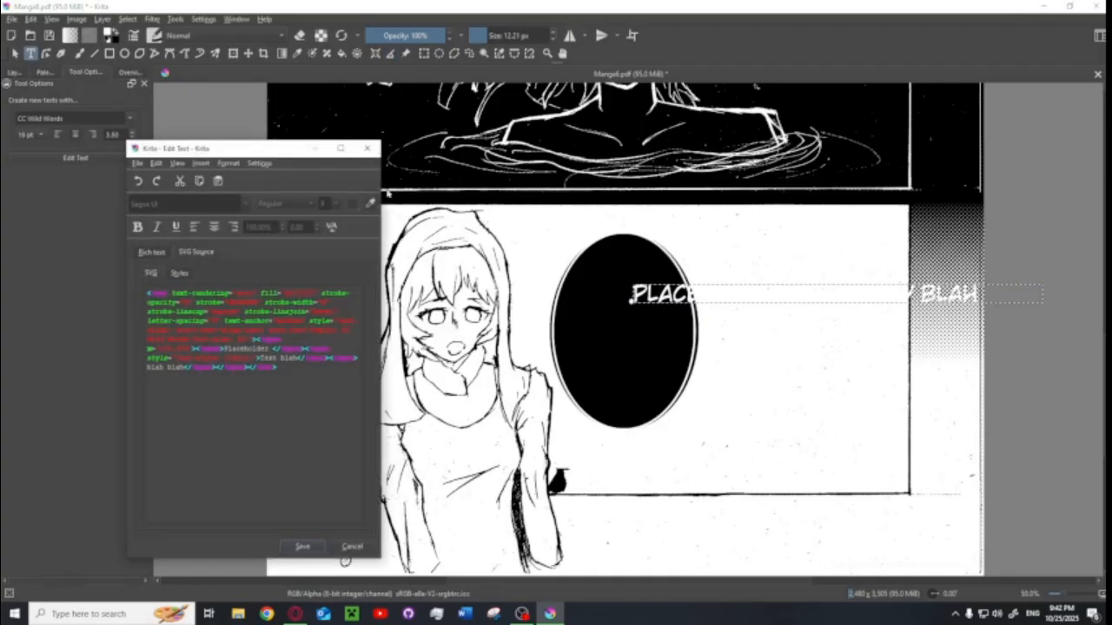
key("ctrl+a")
key("ctrl+v")
left_click_drag(272, 302, 278, 320)
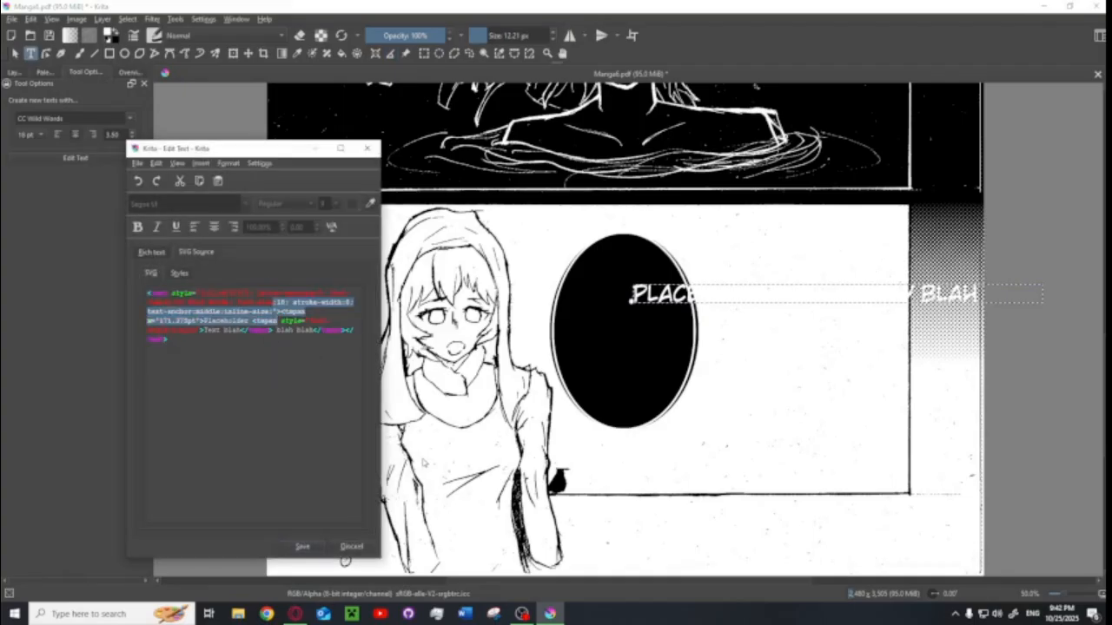
key("Right")
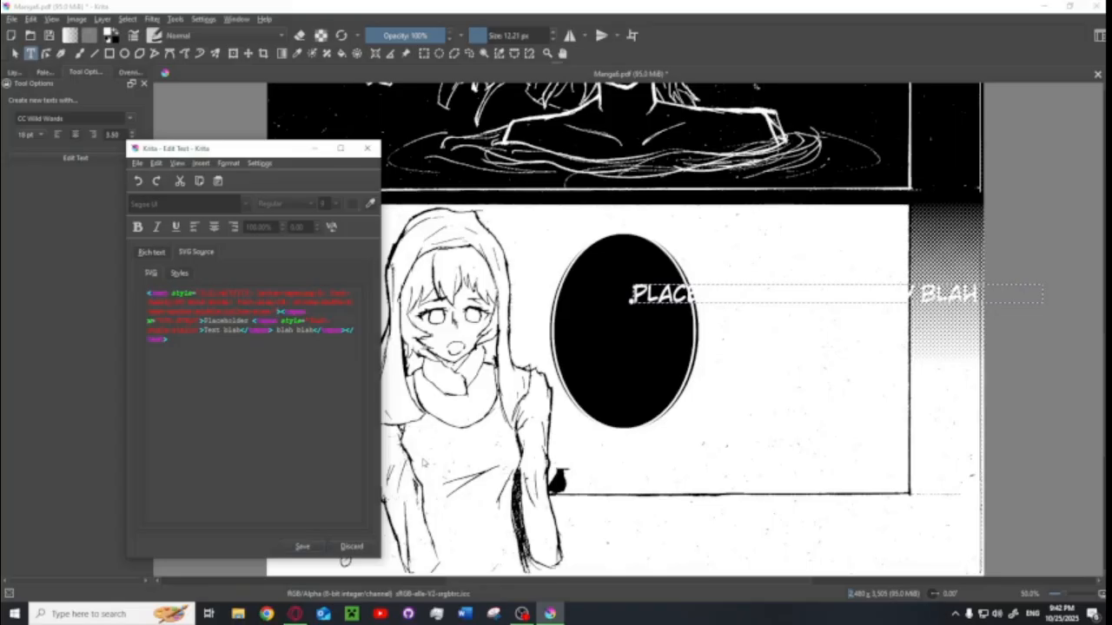
type(":")
left_click(304, 547)
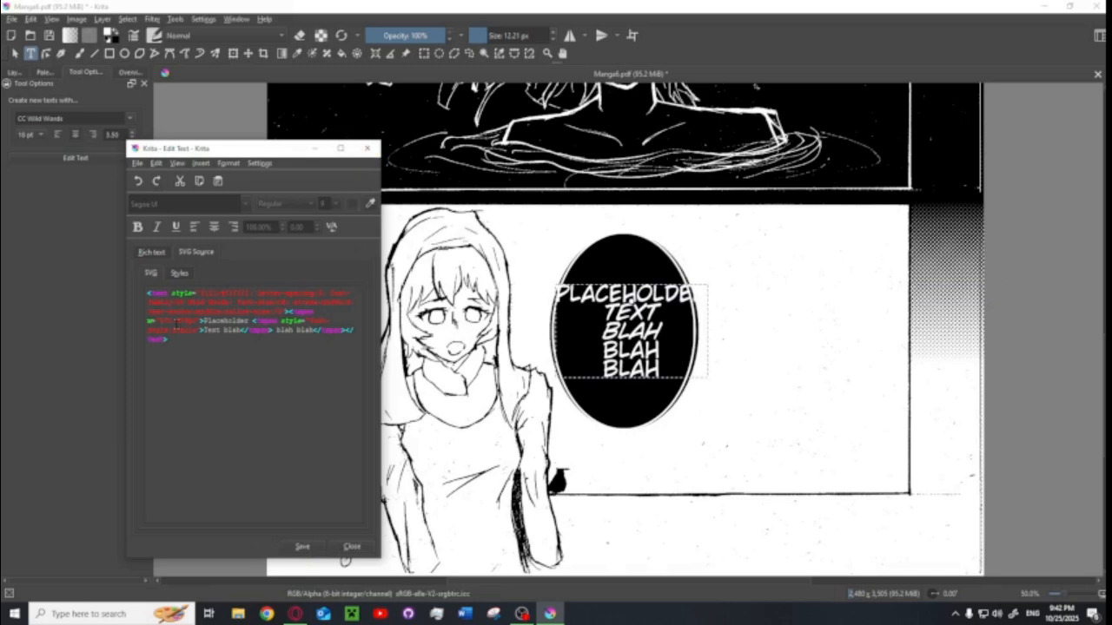
Try shortening the first tspan's position value in the SVG source and entering 100, saving the text.
left_click_drag(187, 320, 183, 310)
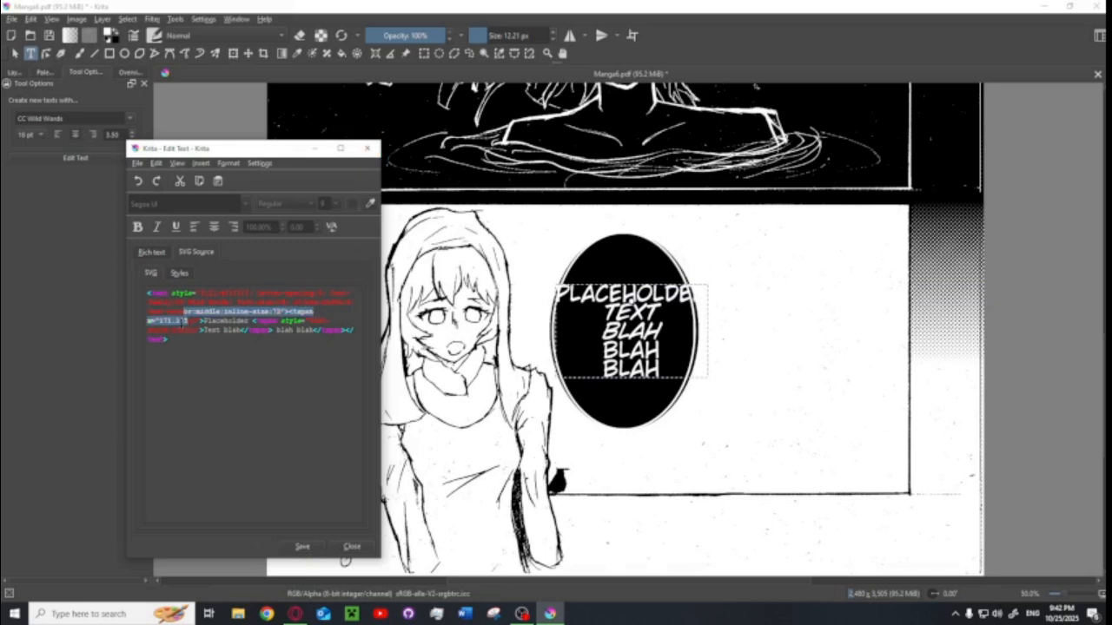
left_click(181, 320)
key("BackSpace")
key("BackSpace")
key("BackSpace")
key("BackSpace")
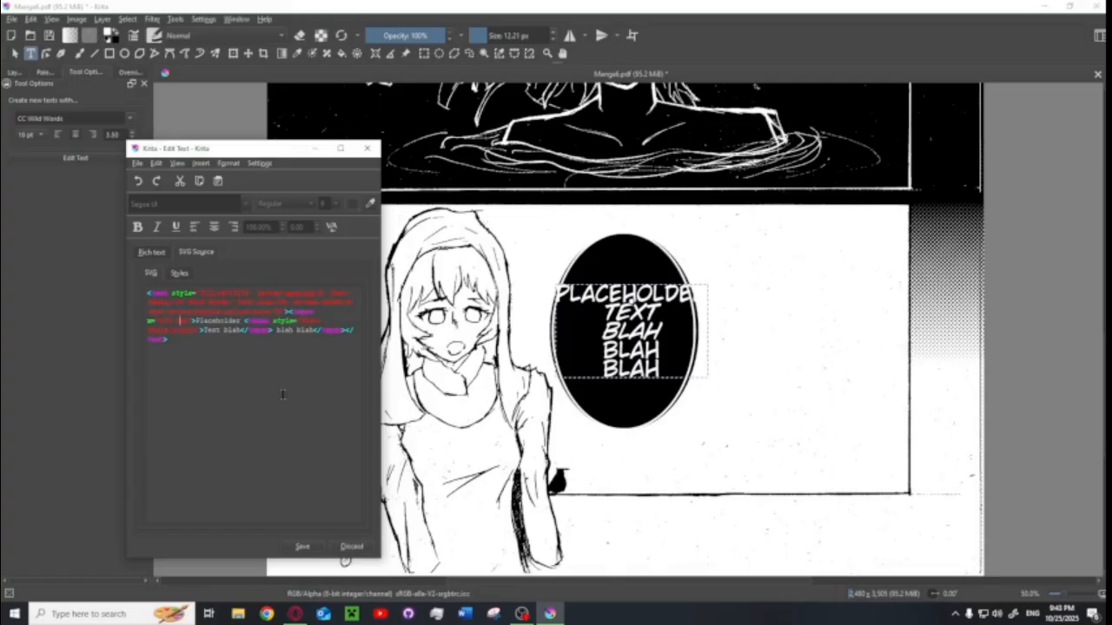
left_click(313, 547)
type("100")
left_click(312, 547)
left_click(310, 550)
Set the placeholder text's font size to 16 in the rich text view and save it.
left_click(161, 254)
left_click(332, 205)
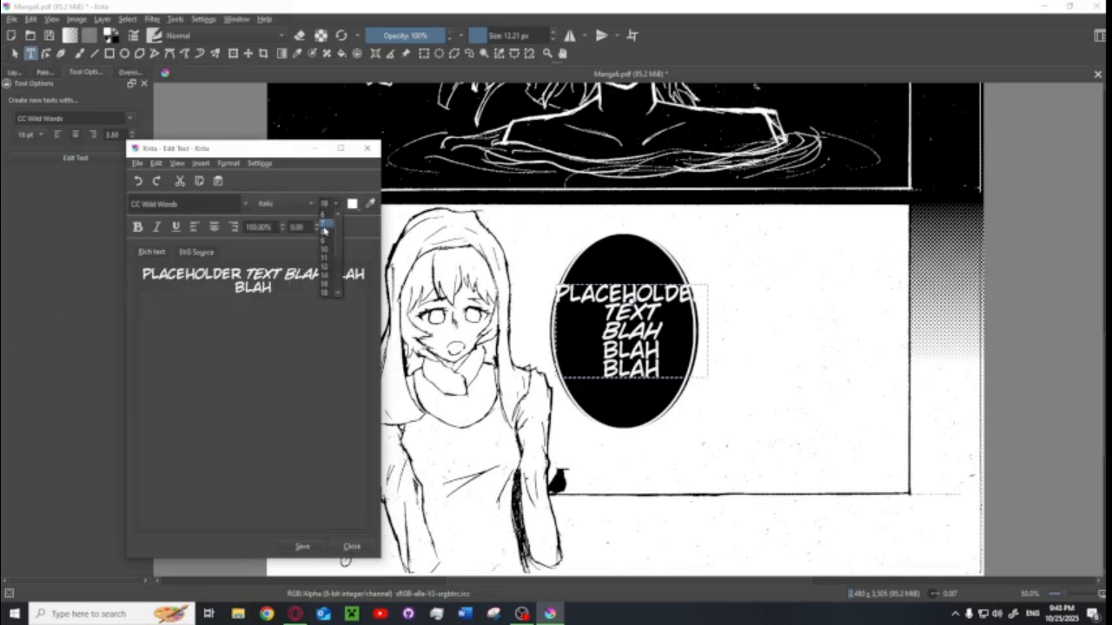
left_click(326, 285)
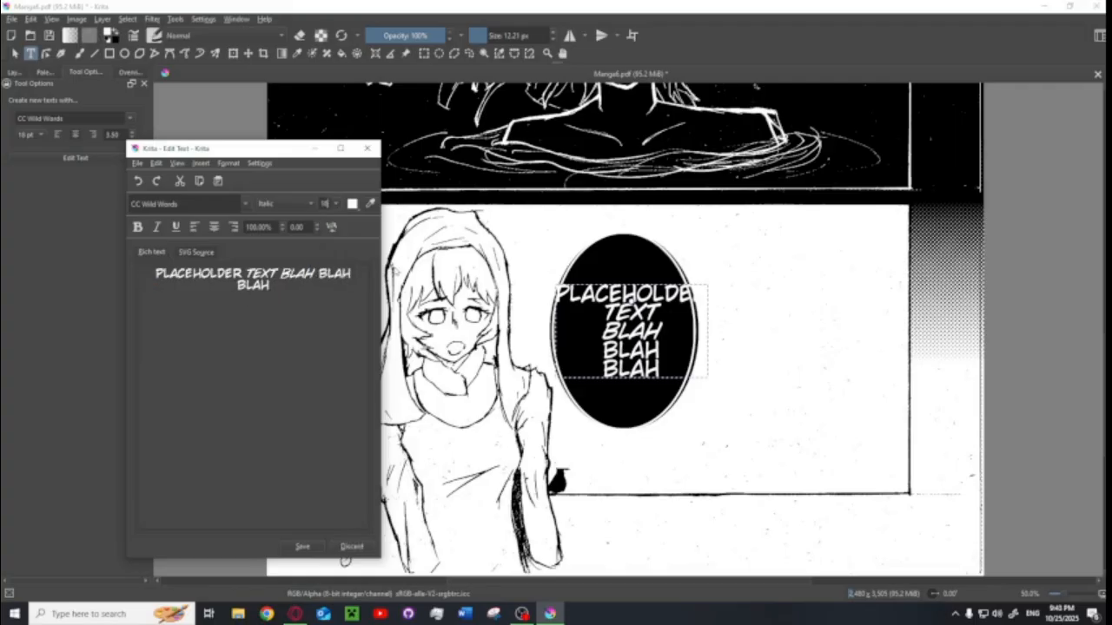
left_click(300, 547)
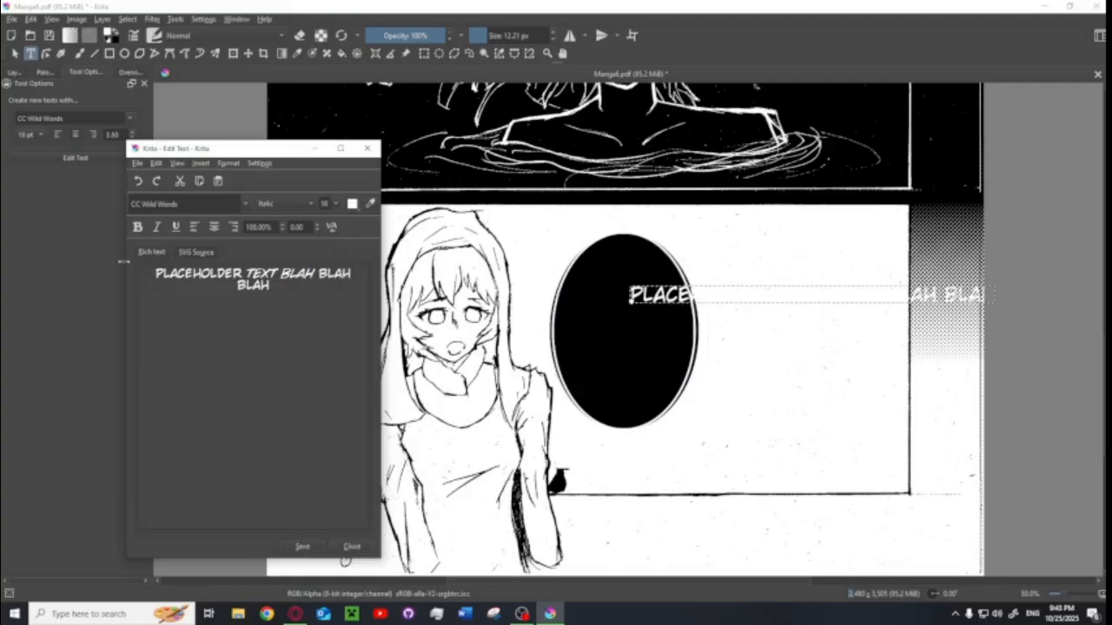
Add inline-size:72 to the end of the text element's style in the SVG source, save it and close the text editor.
left_click(188, 252)
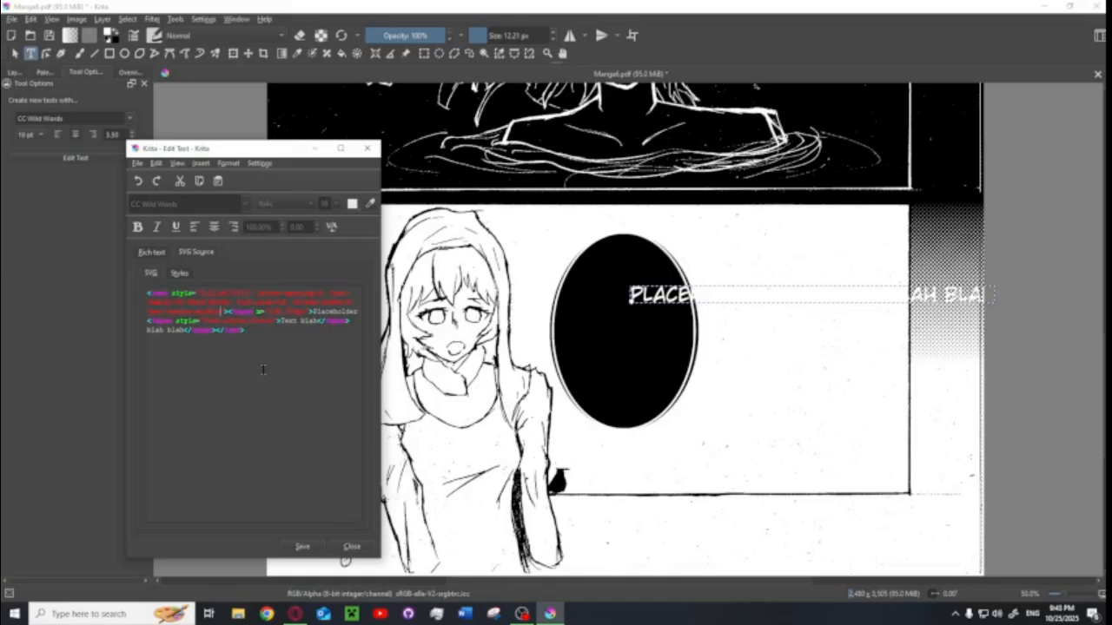
type(";")
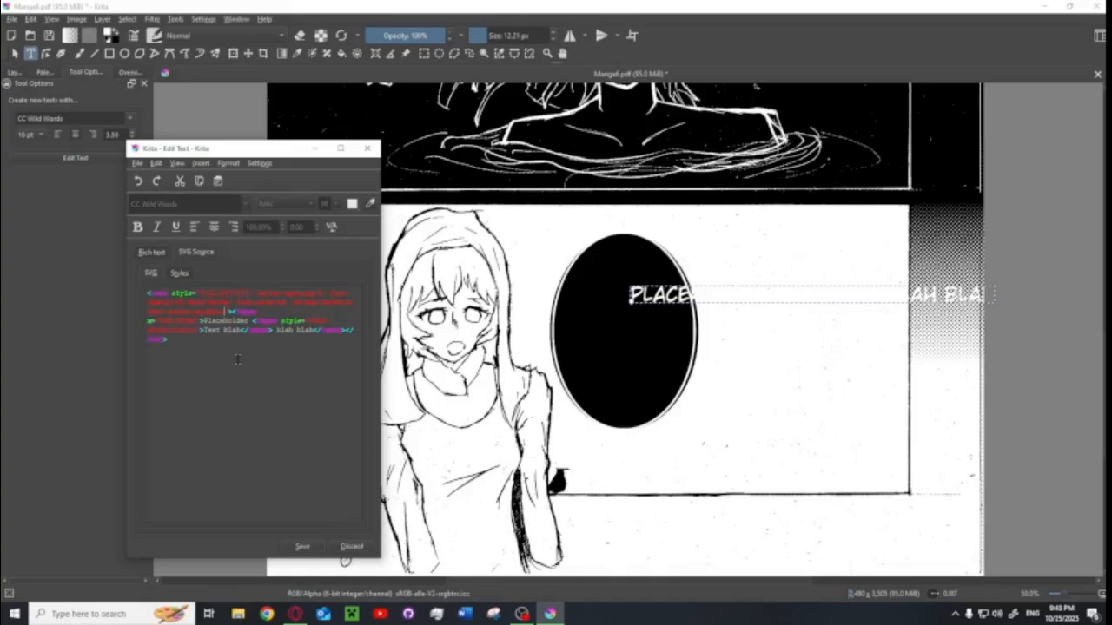
type(" inline-size")
key("shift+Left")
key("shift+Left")
key("shift+Left")
key("shift+Left")
key("shift+Left")
key("shift+Left")
key("shift+Left")
key("shift+Left")
key("shift+Left")
key("shift+Left")
key("shift+Left")
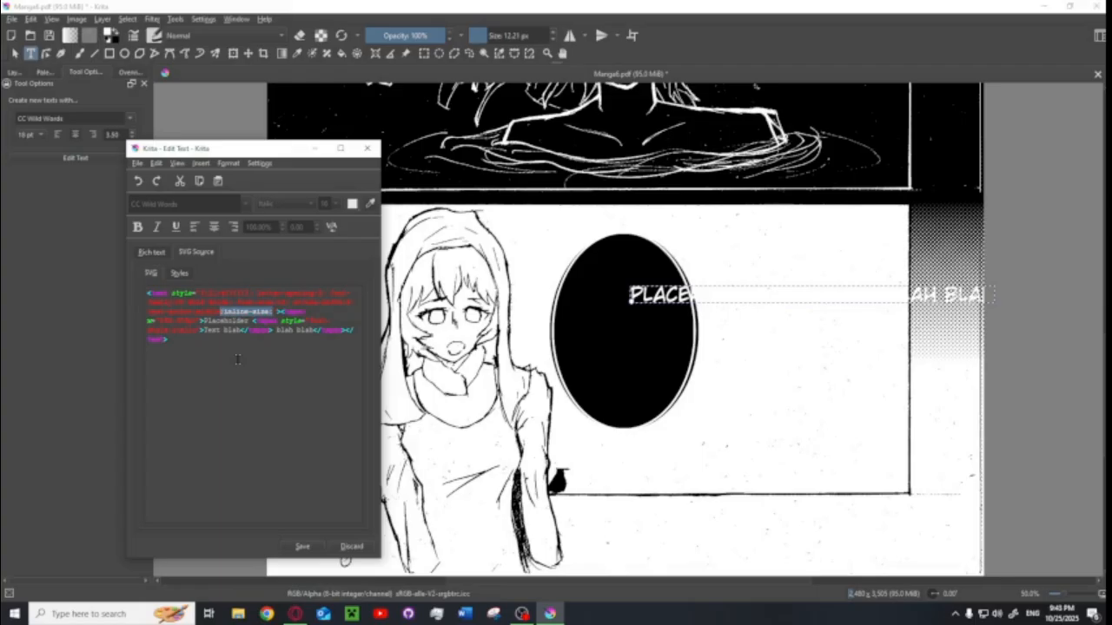
key("Right")
type("\"")
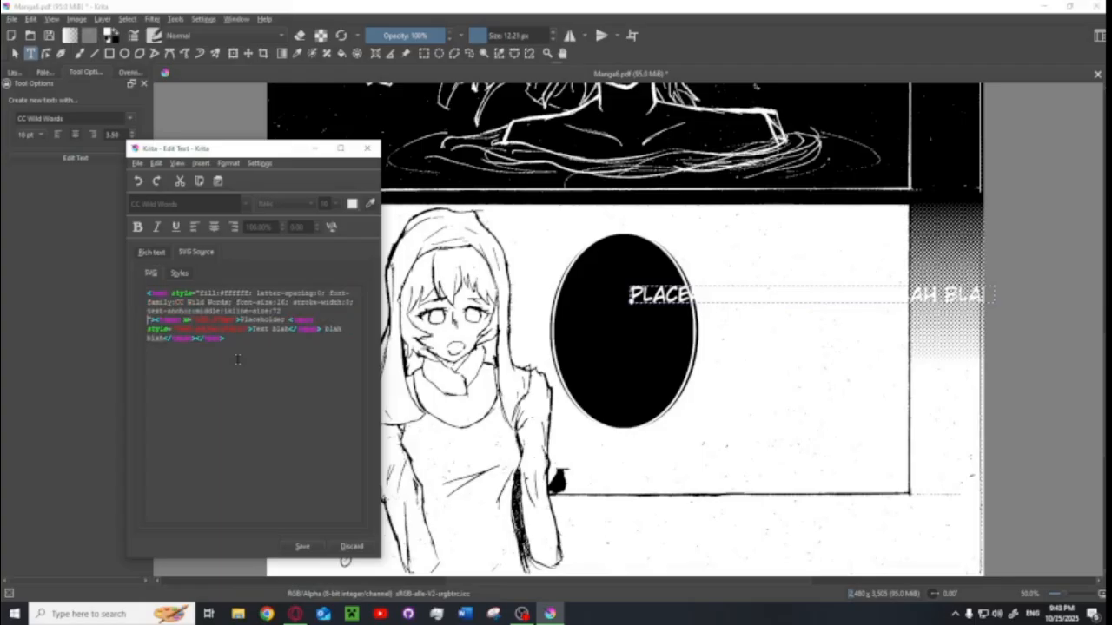
key("BackSpace")
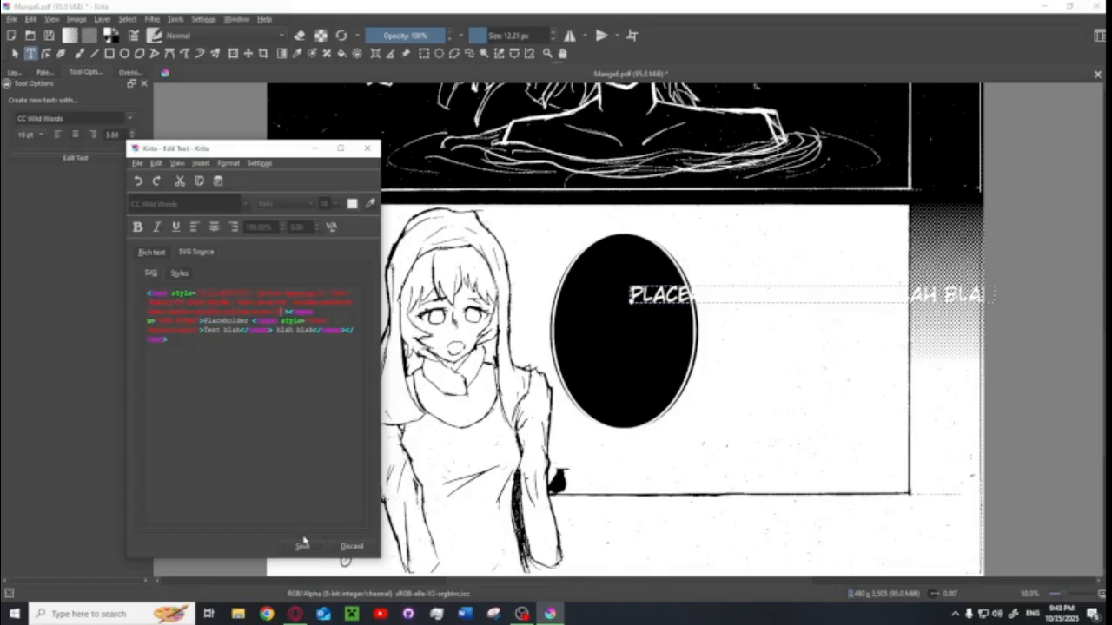
left_click(306, 547)
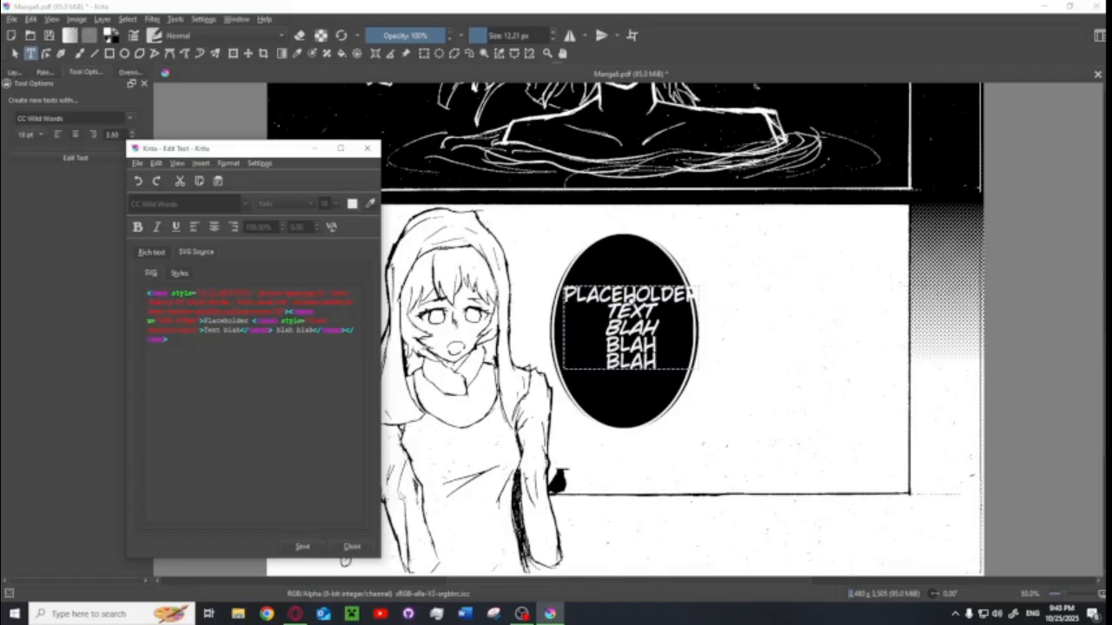
left_click(359, 153)
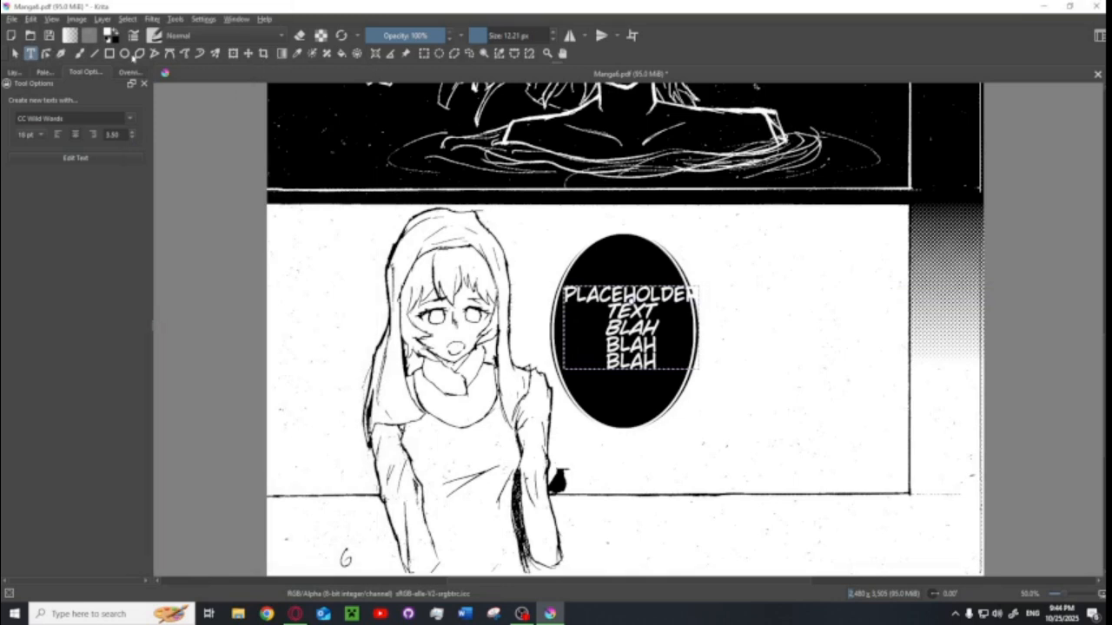
Move the wrapped placeholder text slightly down and to the left to centre it in the black speech bubble.
left_click(94, 158)
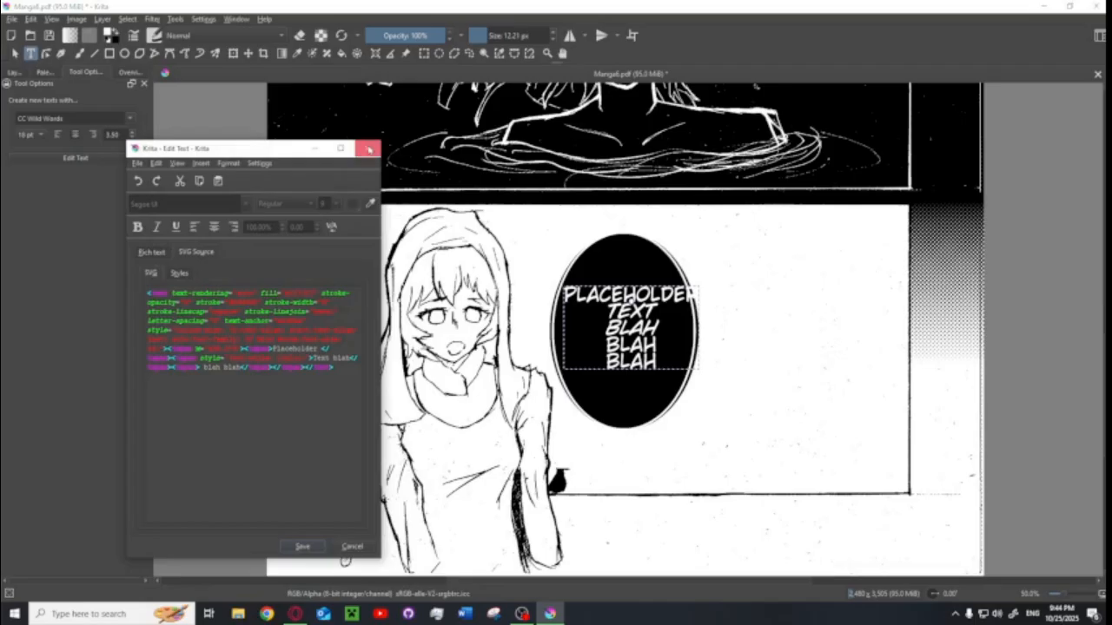
left_click(369, 150)
left_click(248, 53)
mouse_move(657, 337)
left_mouse_down()
mouse_move(634, 336)
mouse_move(651, 348)
left_mouse_up()
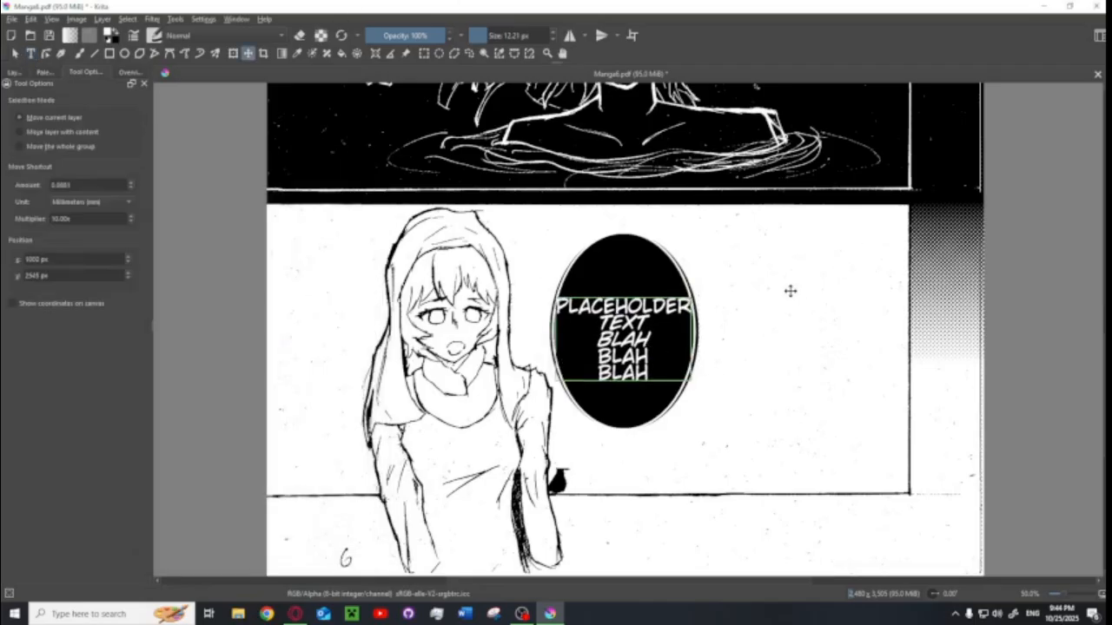
scroll(764, 322, "down", 2)
scroll(640, 385, "up", 1)
left_click_drag(735, 354, 711, 401)
Switch to the browser and look over the finished manga spread and the Google results for GIMP.
left_click(294, 614)
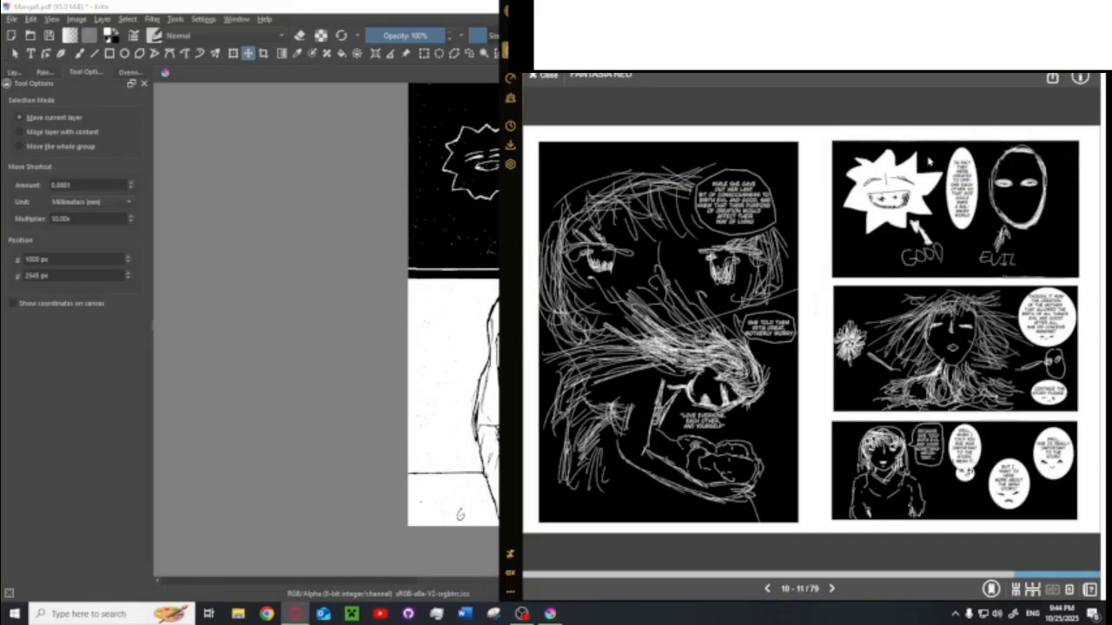
key("ctrl+Tab")
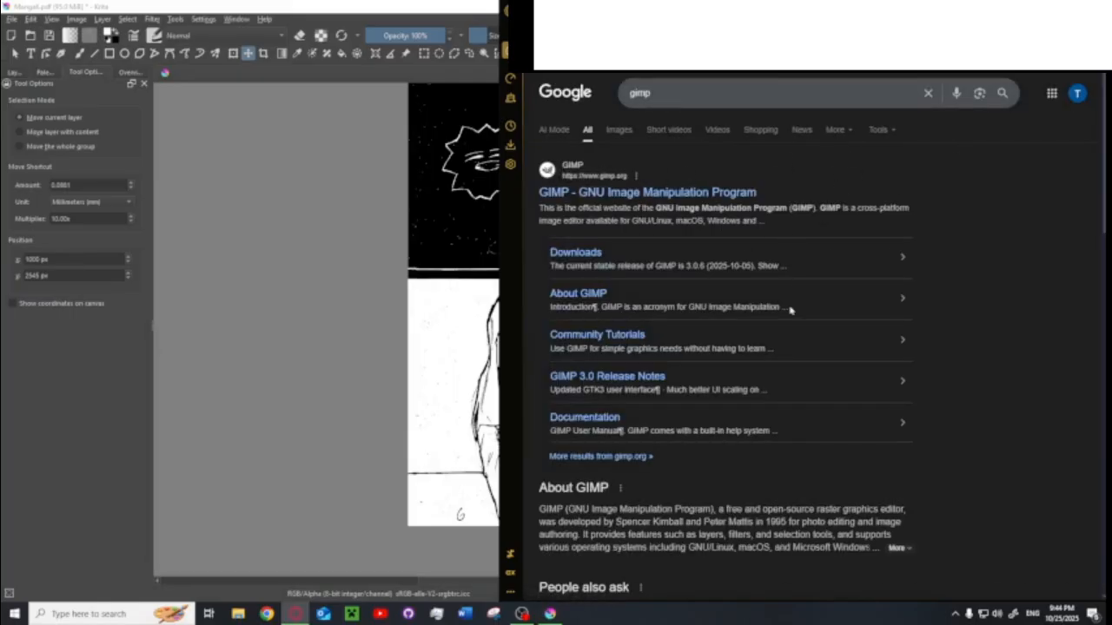
scroll(869, 345, "down", 5)
scroll(869, 342, "up", 4)
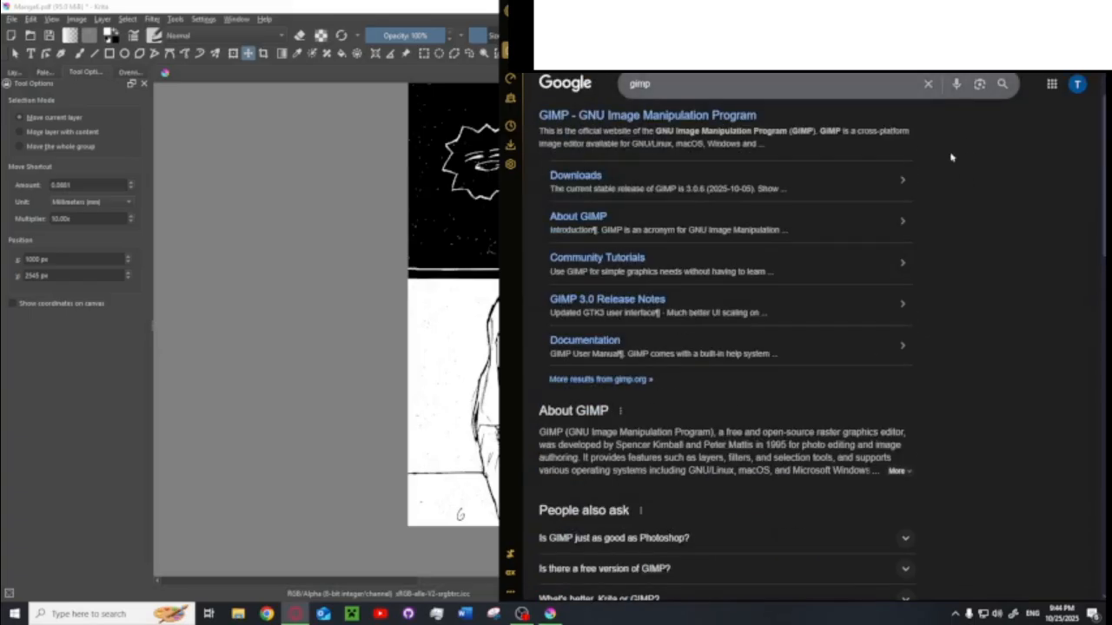
scroll(951, 157, "up", 1)
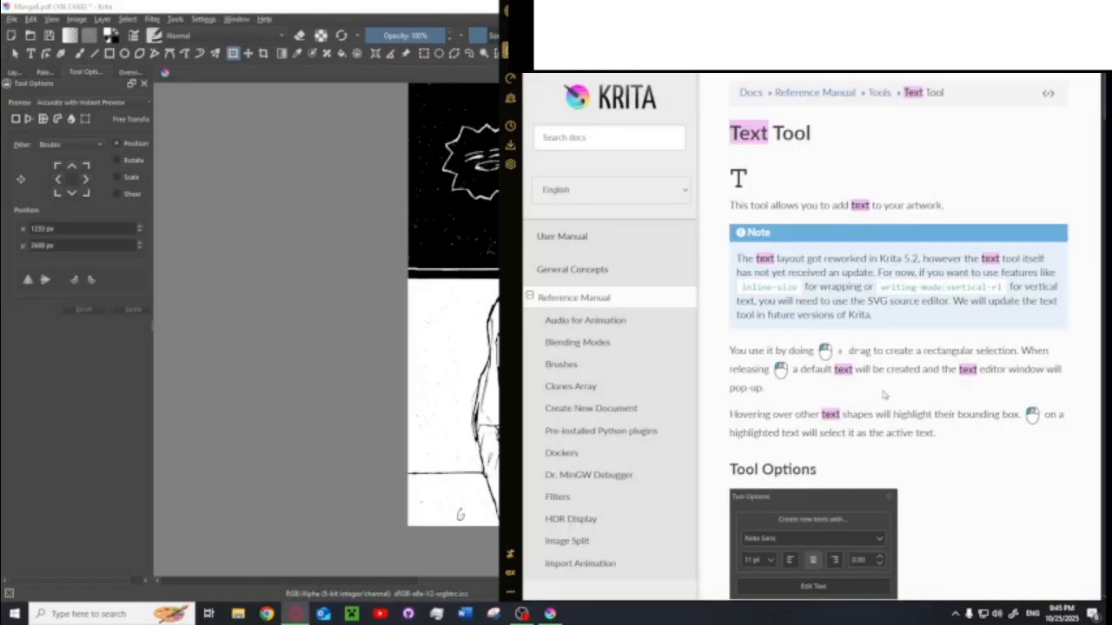
Read through the Krita manual's Text Tool page, covering tool options, text editor and SVG typographic notes, and return to Krita.
scroll(891, 391, "down", 3)
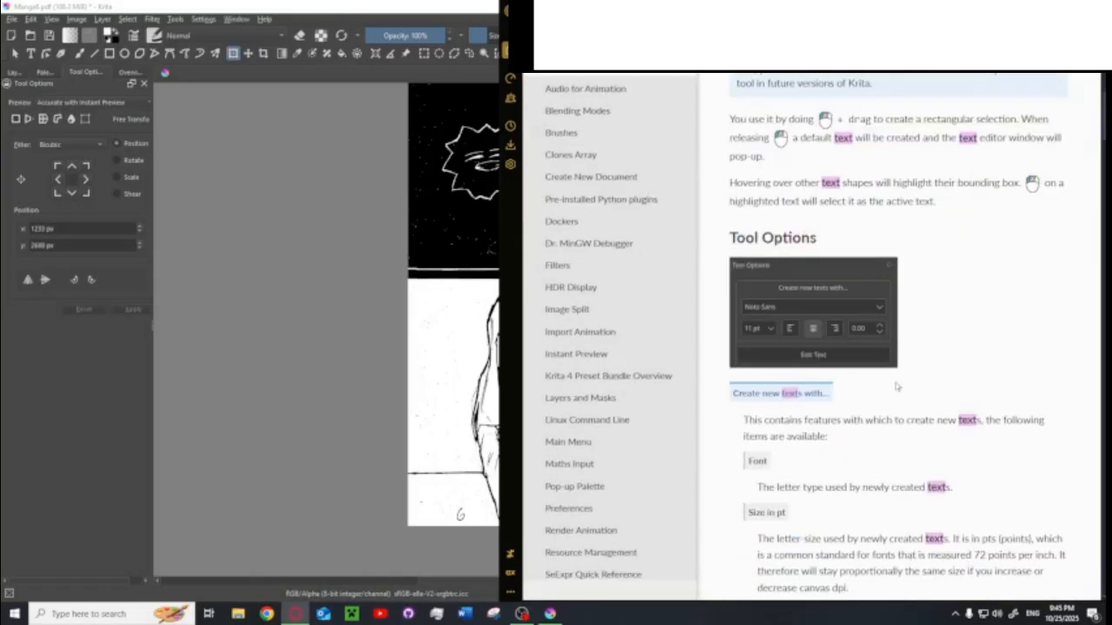
scroll(897, 387, "down", 7)
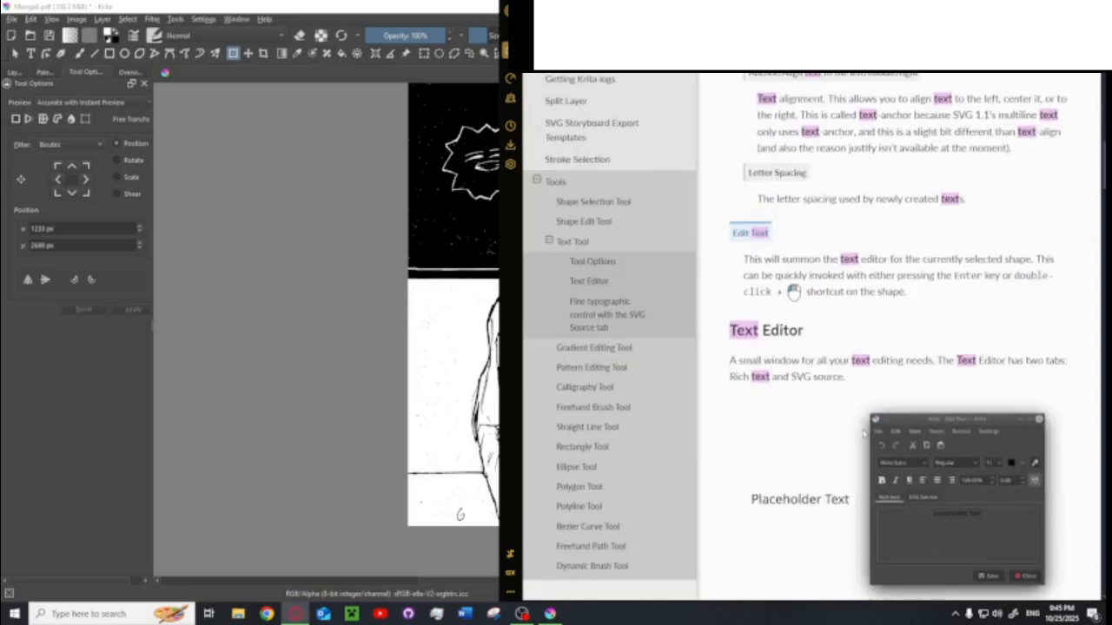
scroll(864, 432, "down", 6)
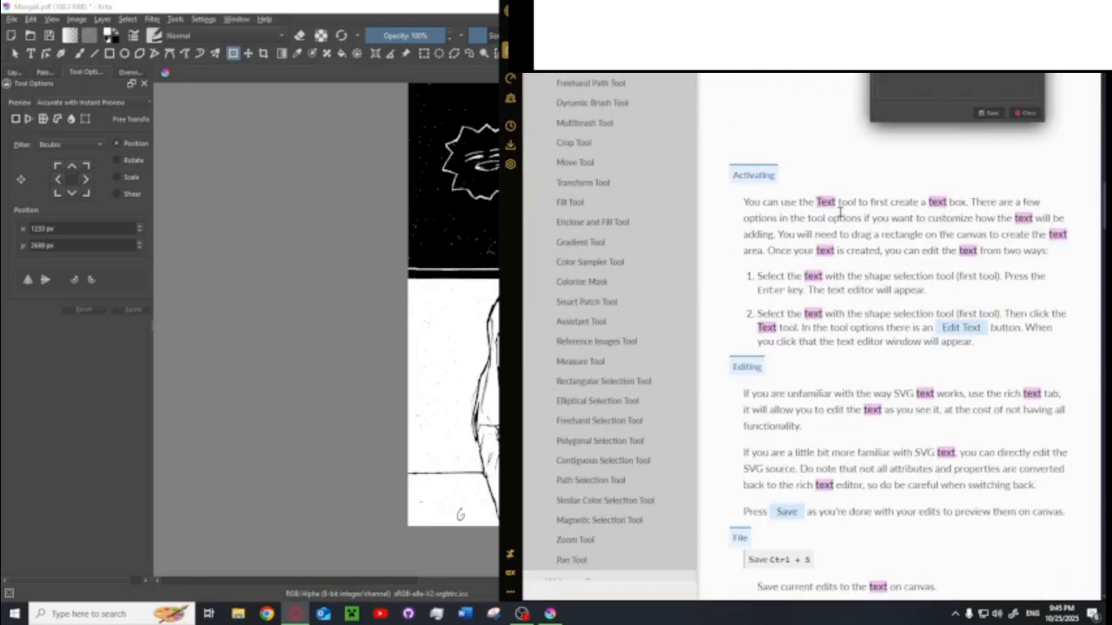
scroll(840, 212, "down", 15)
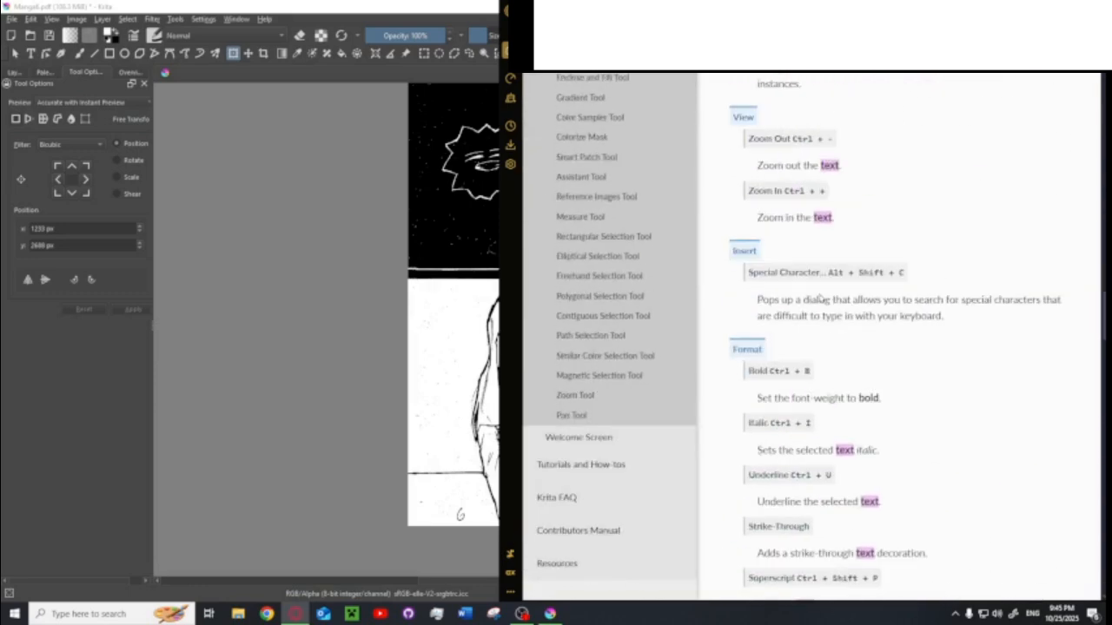
scroll(820, 299, "down", 8)
scroll(805, 309, "down", 10)
scroll(807, 401, "down", 10)
scroll(808, 406, "down", 8)
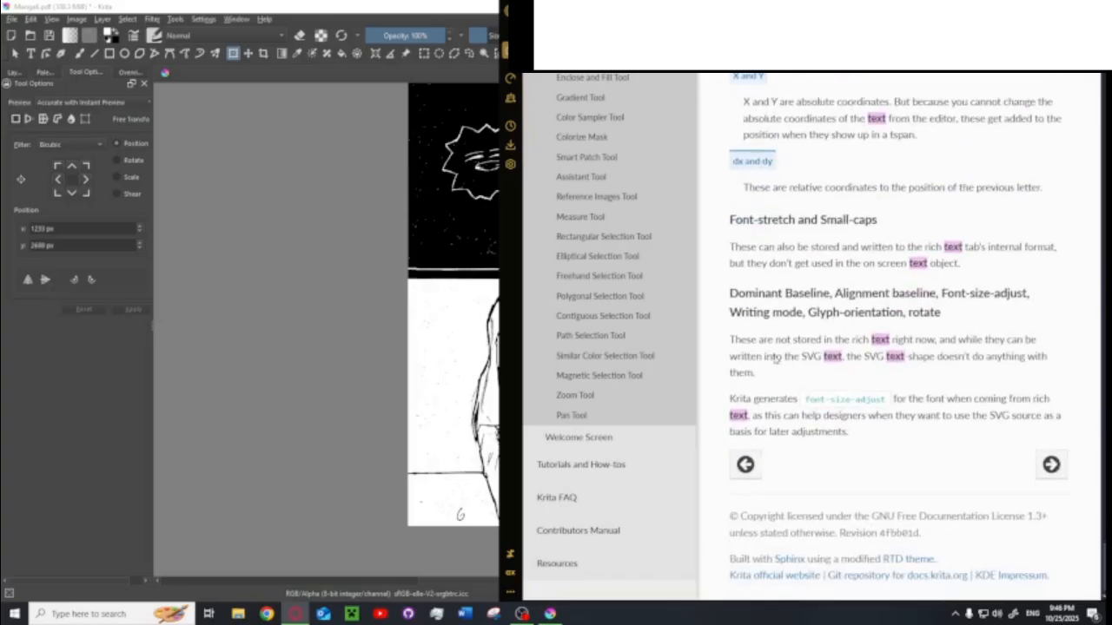
left_click(333, 5)
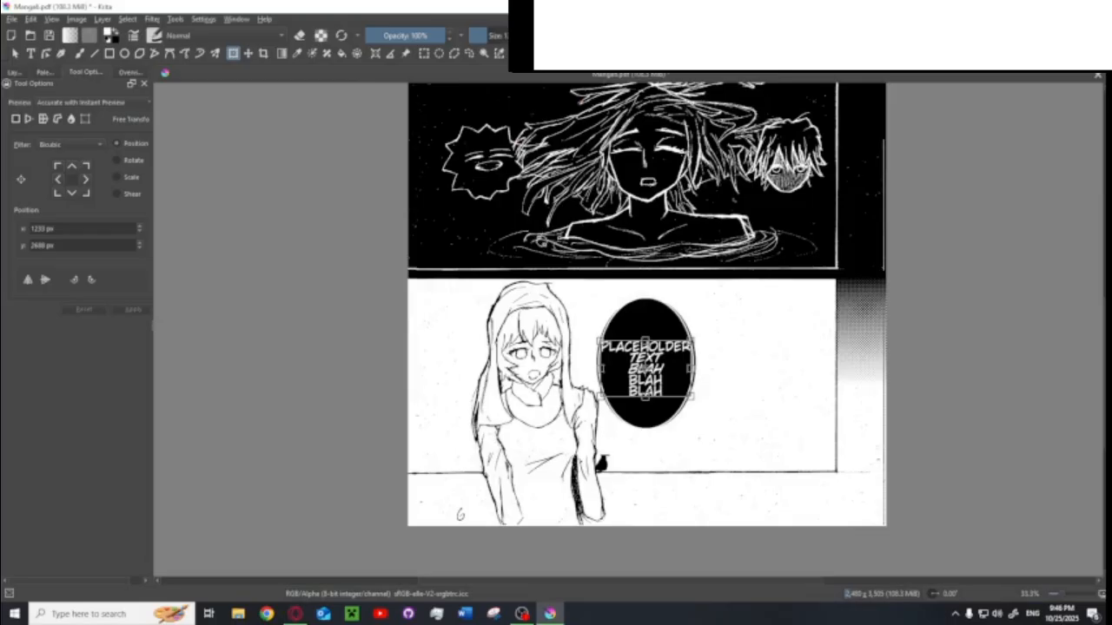
left_click_drag(613, 233, 554, 434)
mouse_move(573, 203)
left_mouse_down()
mouse_move(579, 333)
mouse_move(562, 184)
left_mouse_up()
left_click_drag(619, 389, 662, 333)
scroll(677, 309, "down", 2)
scroll(639, 319, "up", 1)
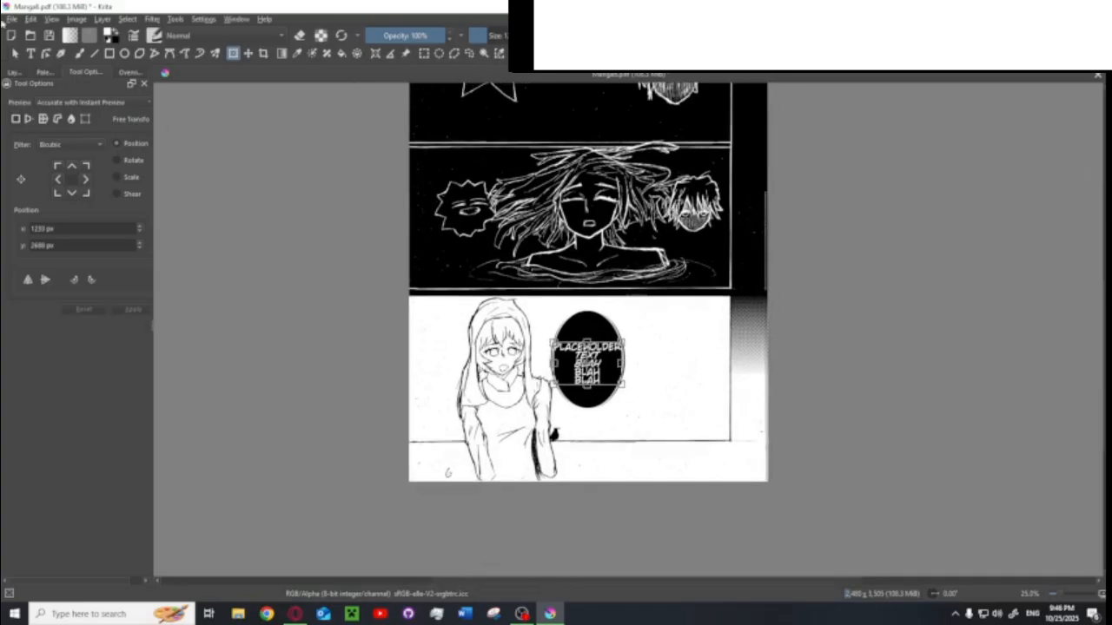